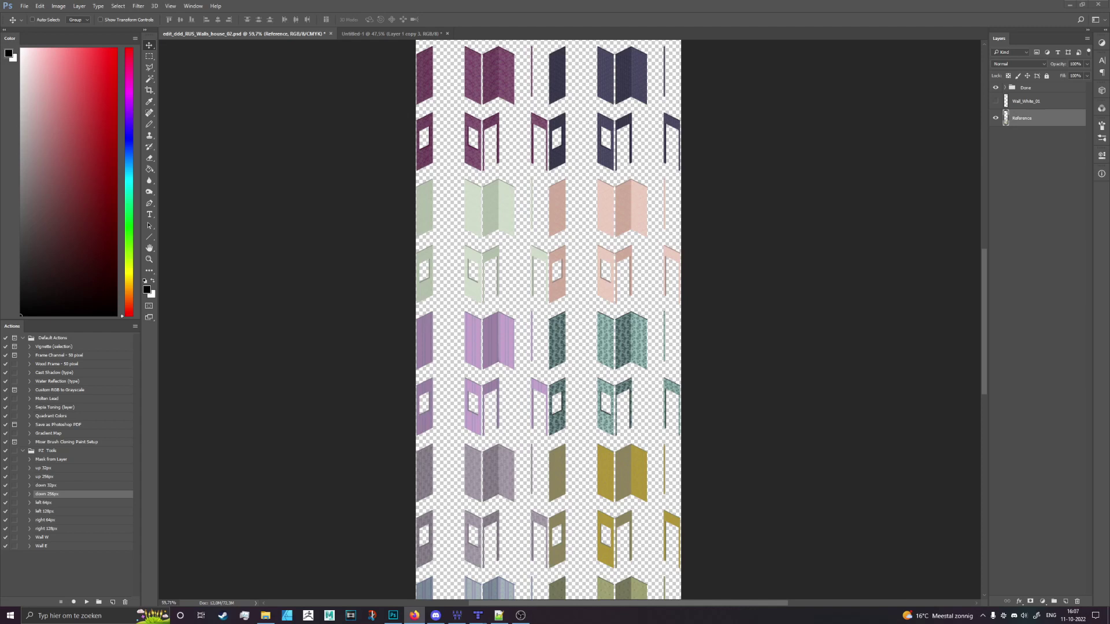
Switch from Photoshop to the Tea in Tangier wallpaper product page in Firefox.
key("alt+Tab")
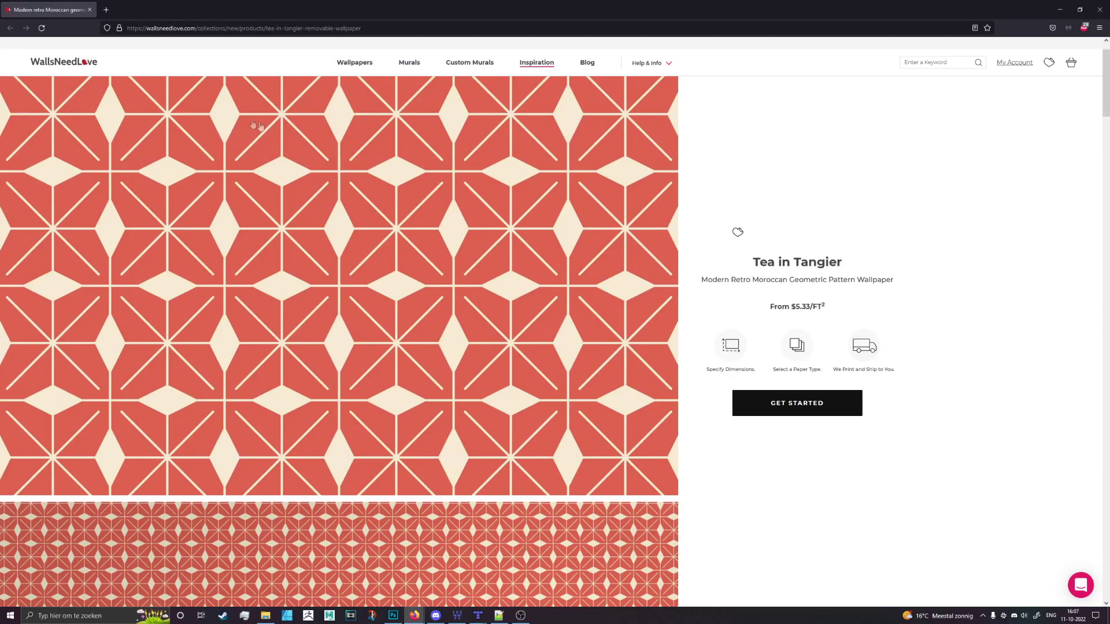
Copy the Tea in Tangier pattern image from the WallsNeedLove product page.
scroll(508, 253, "up", 1)
scroll(508, 253, "down", 12)
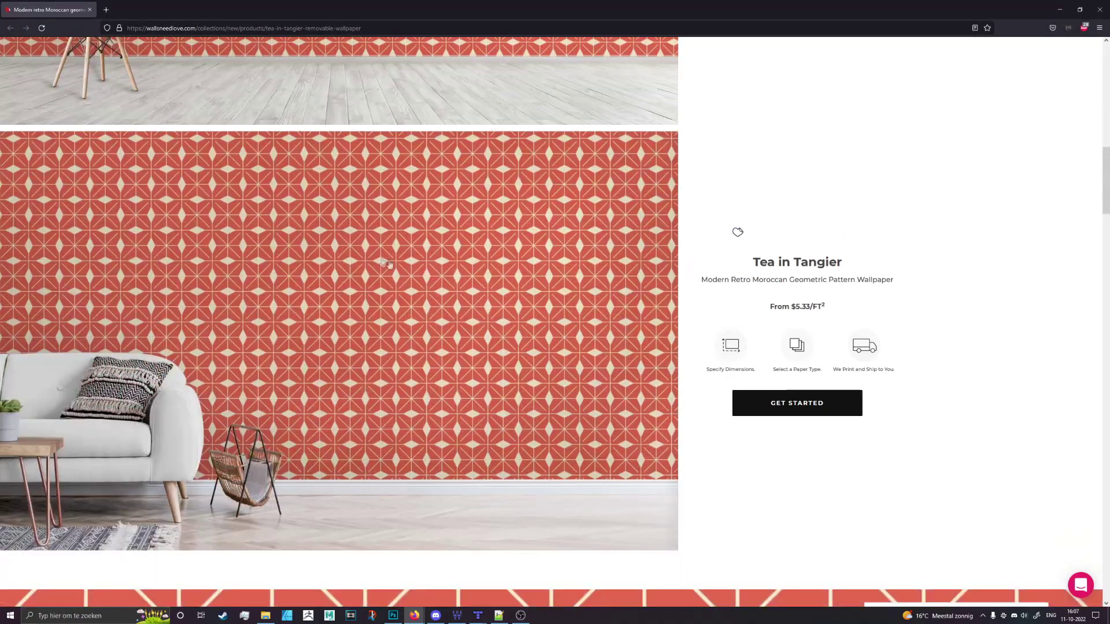
scroll(446, 299, "up", 12)
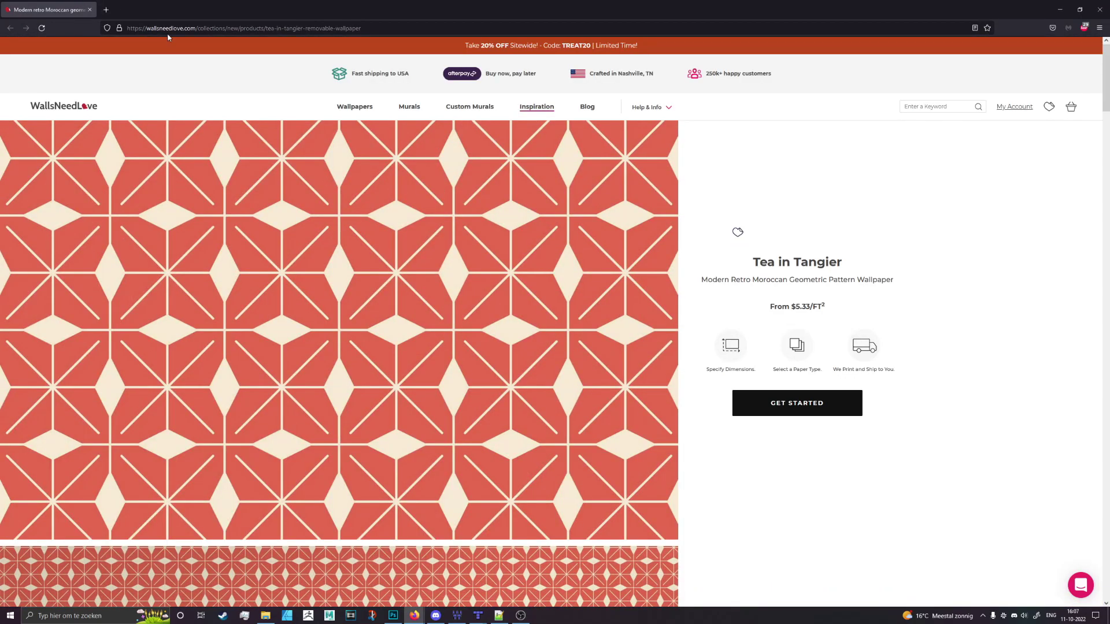
right_click(378, 220)
left_click(422, 255)
In the Untitled-1 document, delete the old narrow pattern strip layer.
key("alt+Tab")
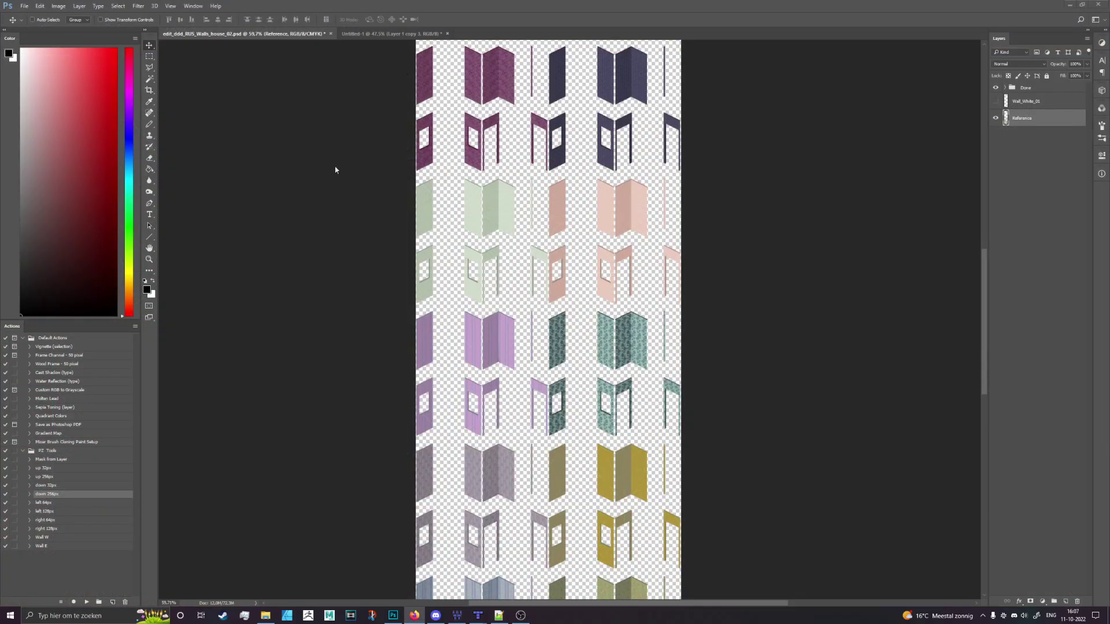
left_click(428, 33)
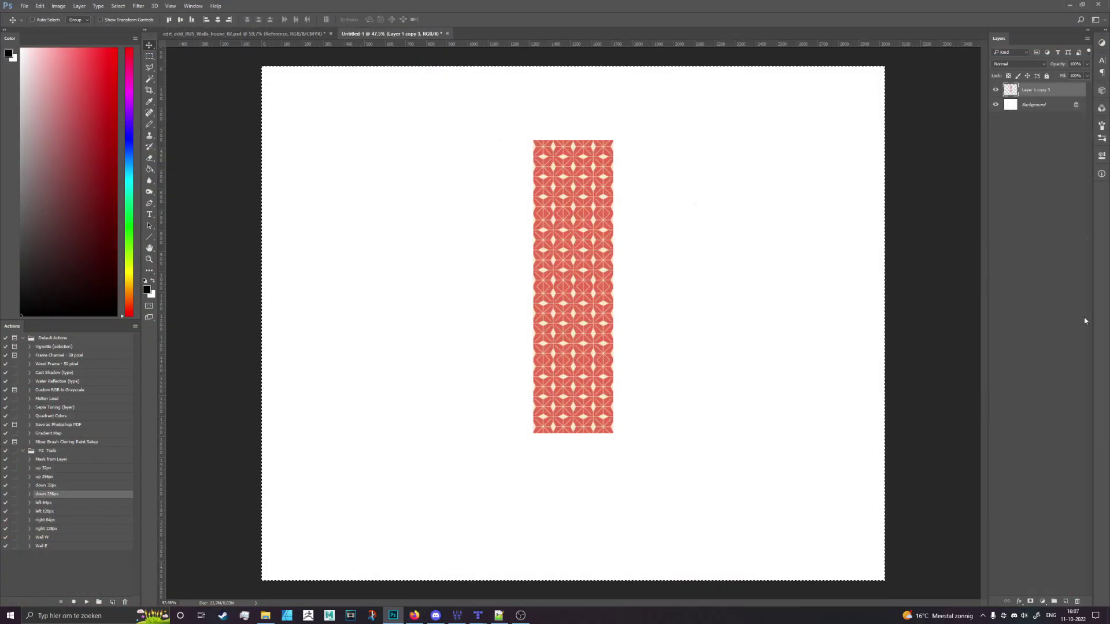
key("alt+bracketleft")
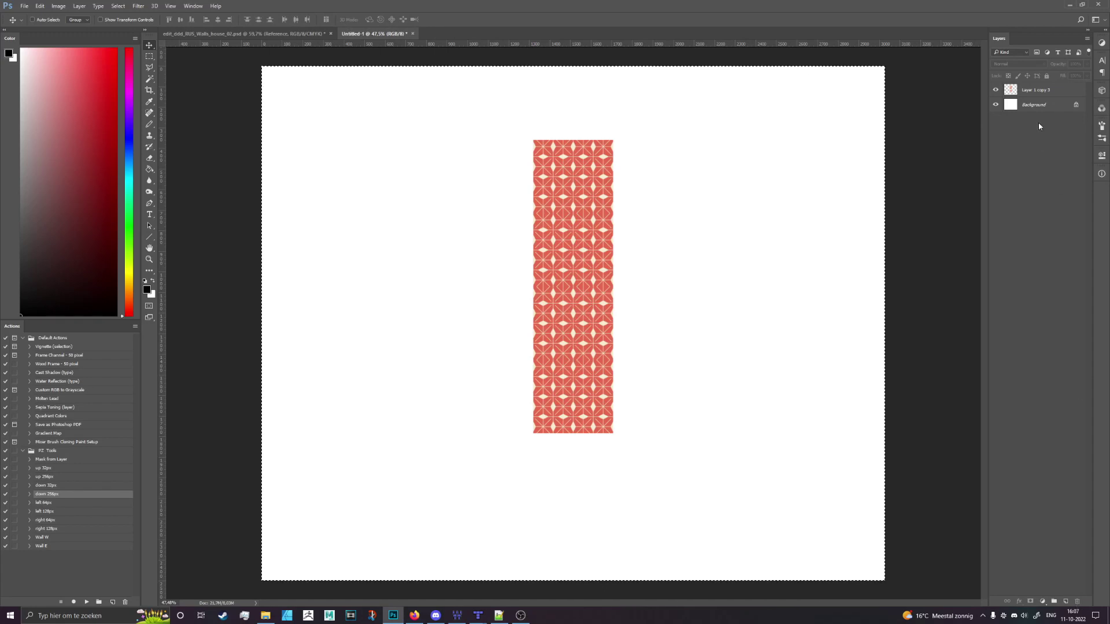
key("alt+bracketright")
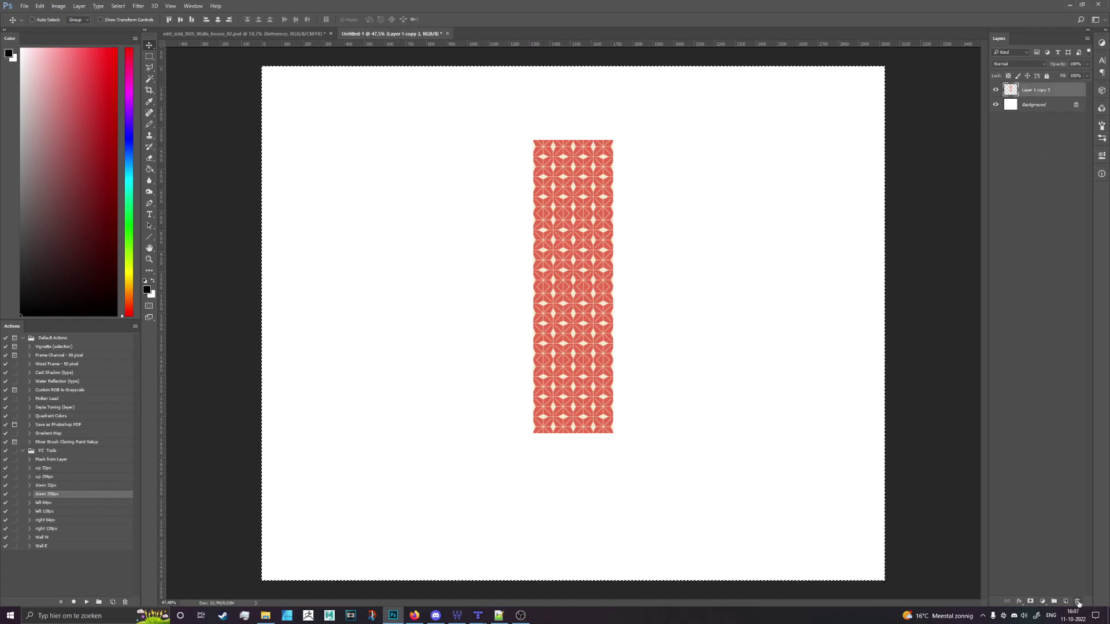
key("Delete")
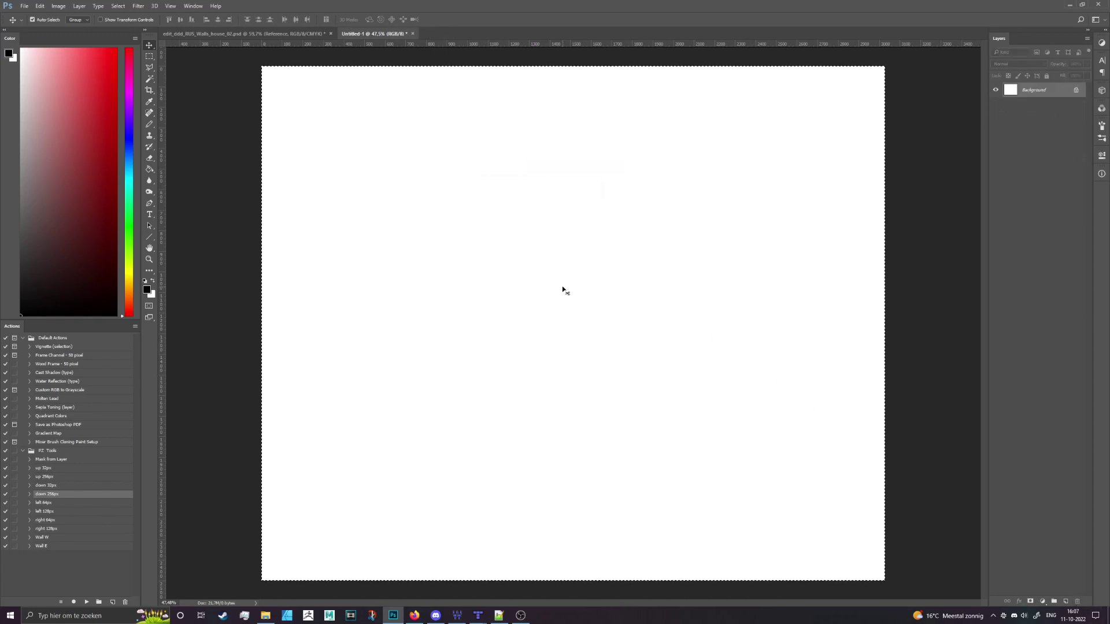
Paste the Tea in Tangier pattern as Layer 1 and scale it to 25% width and height.
key("ctrl+v")
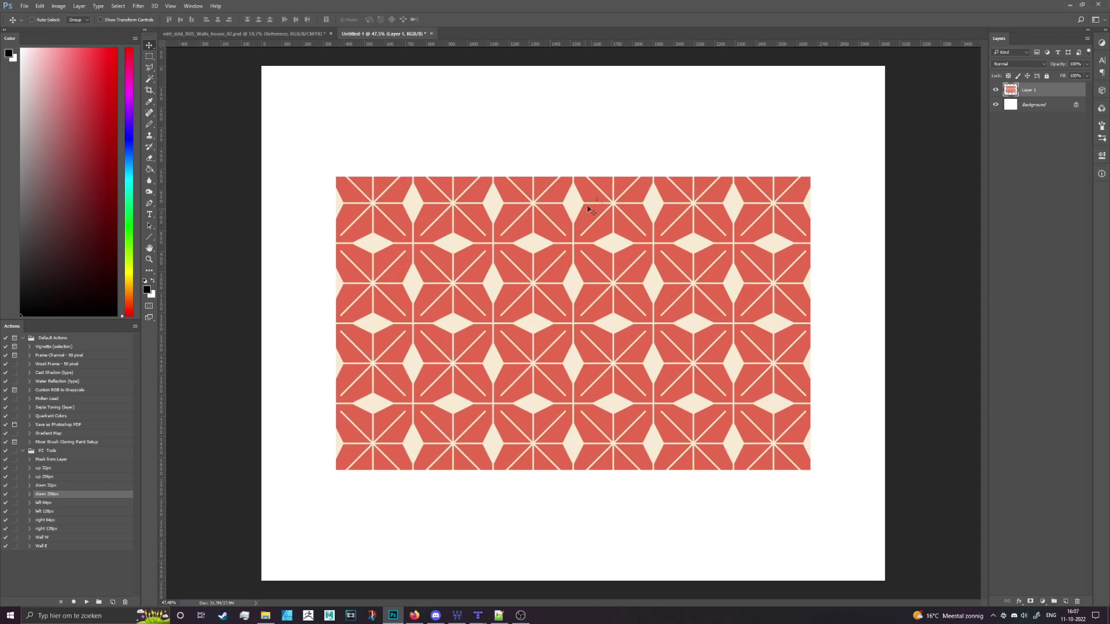
key("ctrl+t")
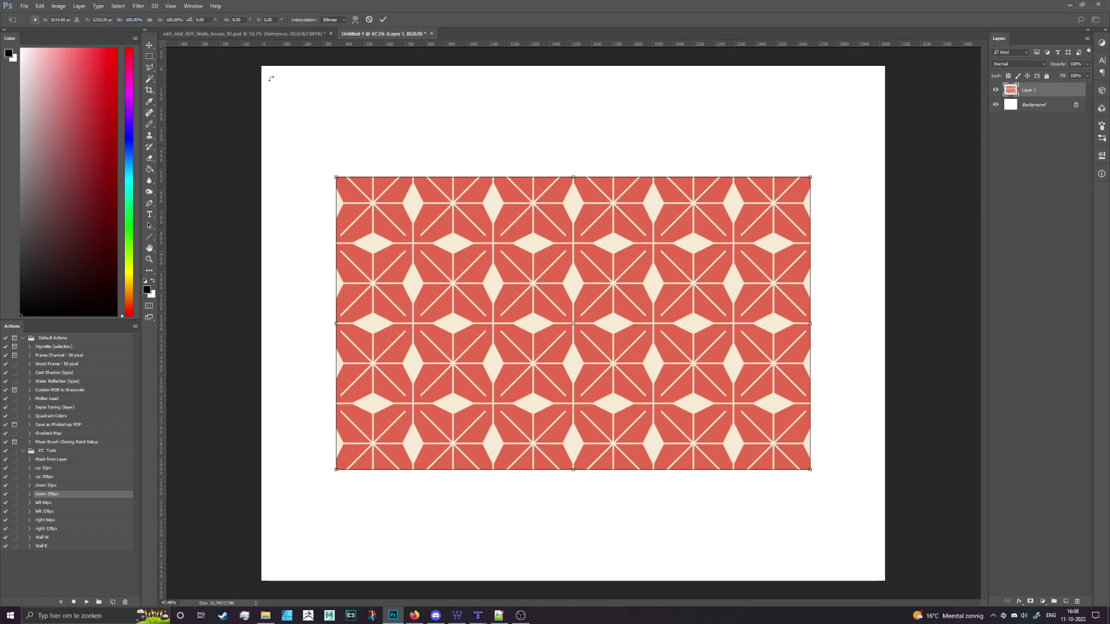
type("25")
key("Tab")
type("25")
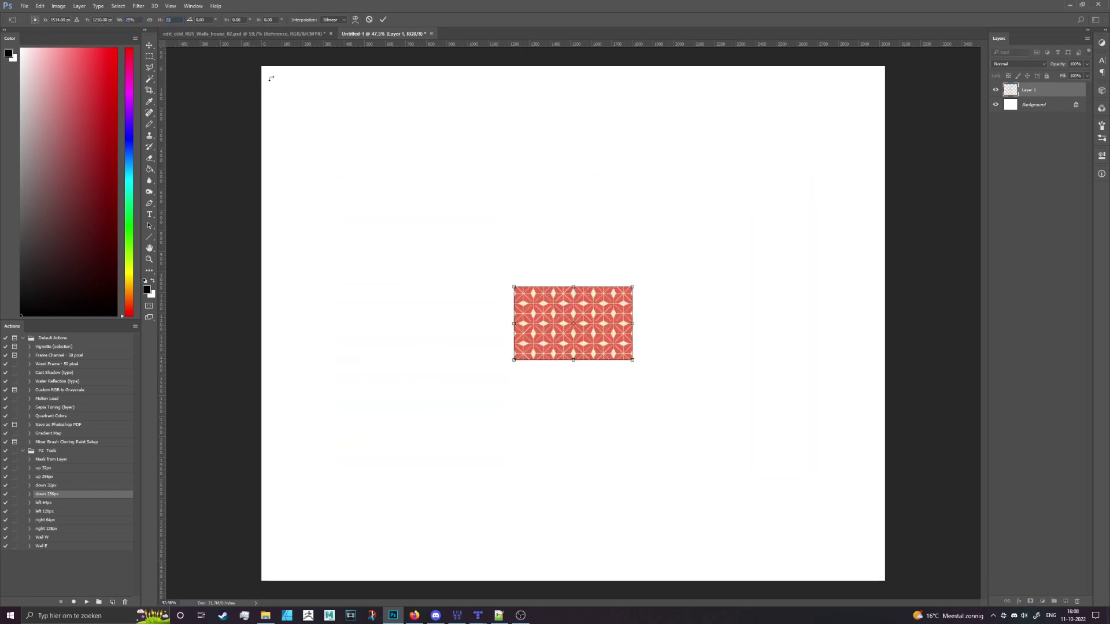
key("Return")
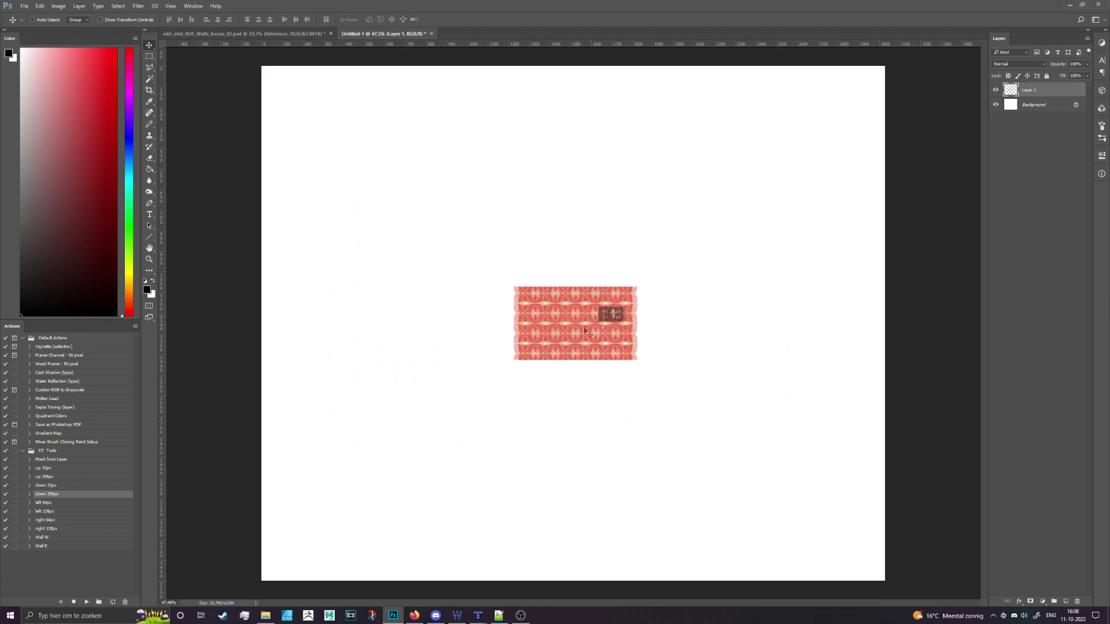
left_click_drag(612, 312, 564, 353)
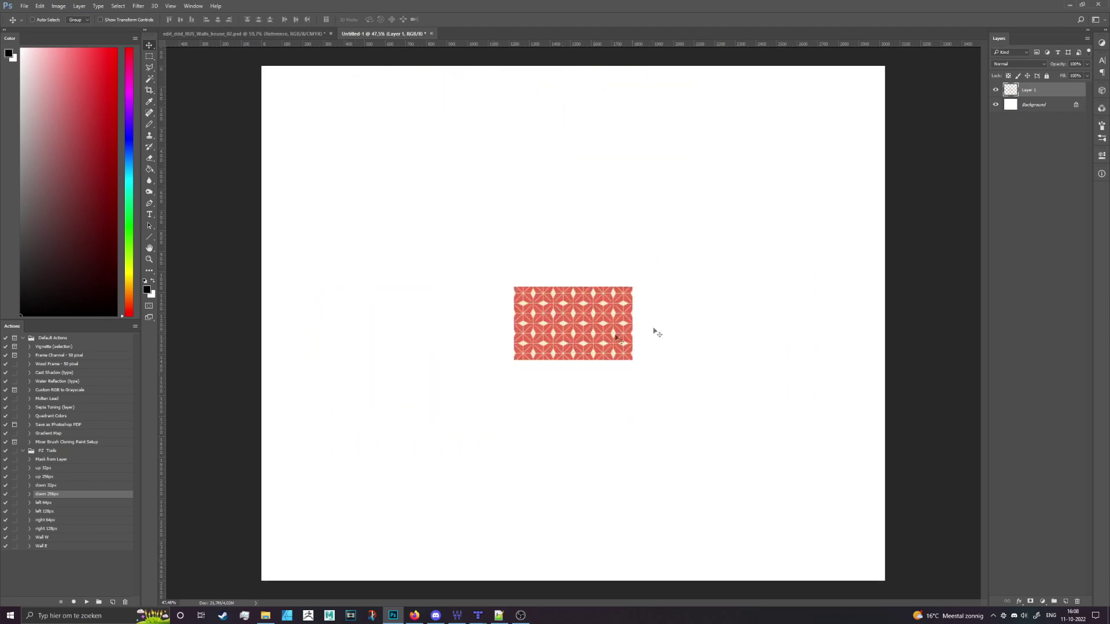
Alt-drag a copy of the pattern to its right, inspect the seam, then delete the copy layer.
scroll(632, 328, "up", 5)
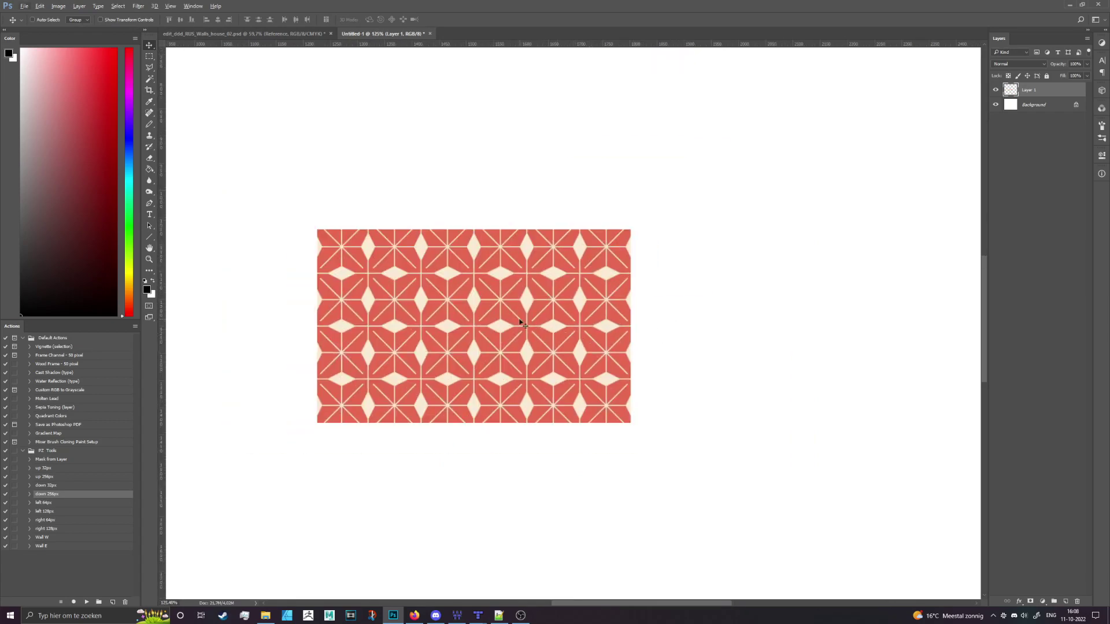
scroll(420, 324, "down", 1)
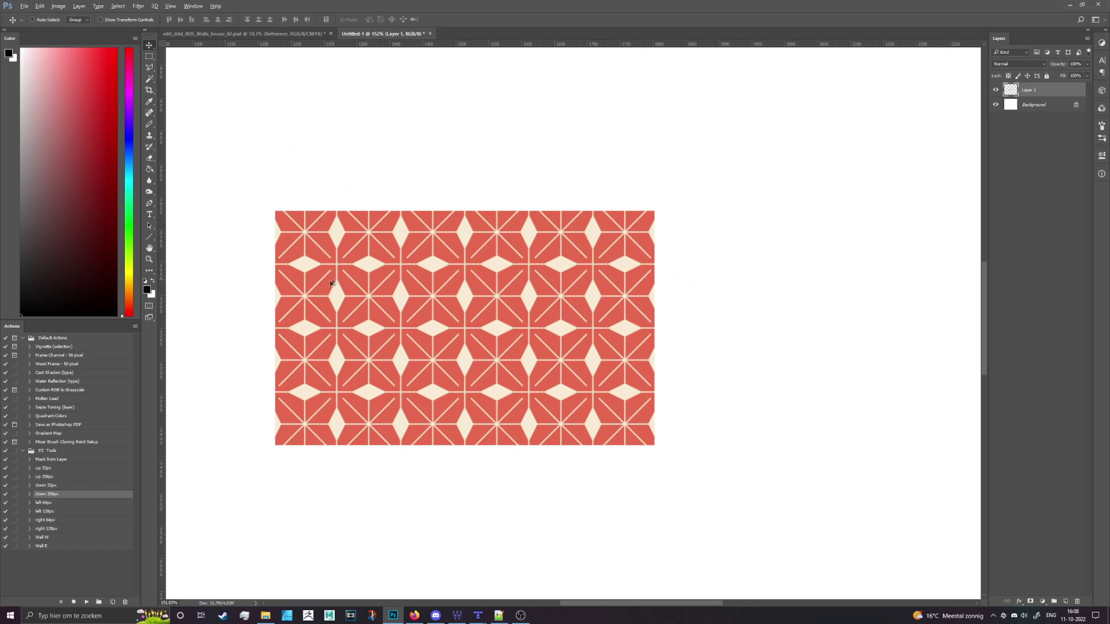
left_click_drag(331, 283, 706, 308)
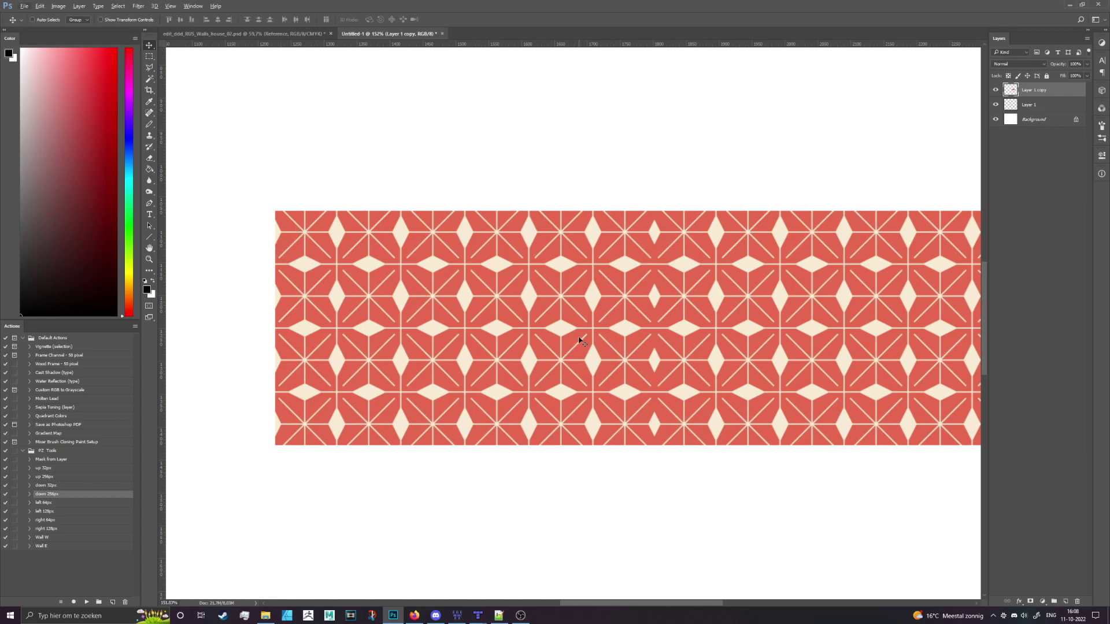
scroll(656, 307, "up", 5)
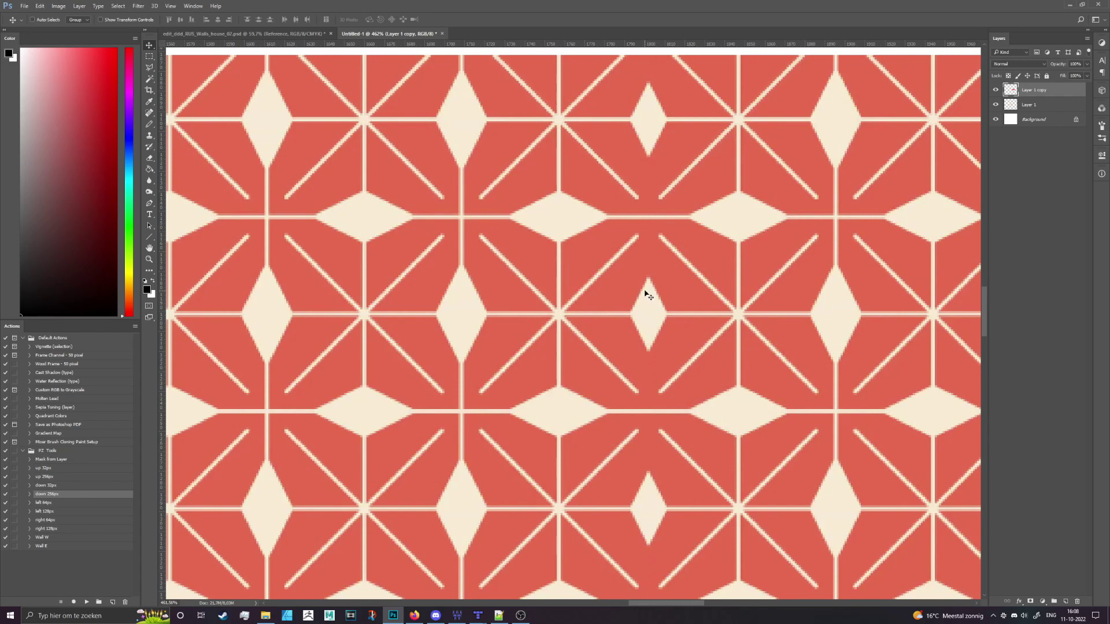
left_click(413, 615)
scroll(634, 313, "down", 8)
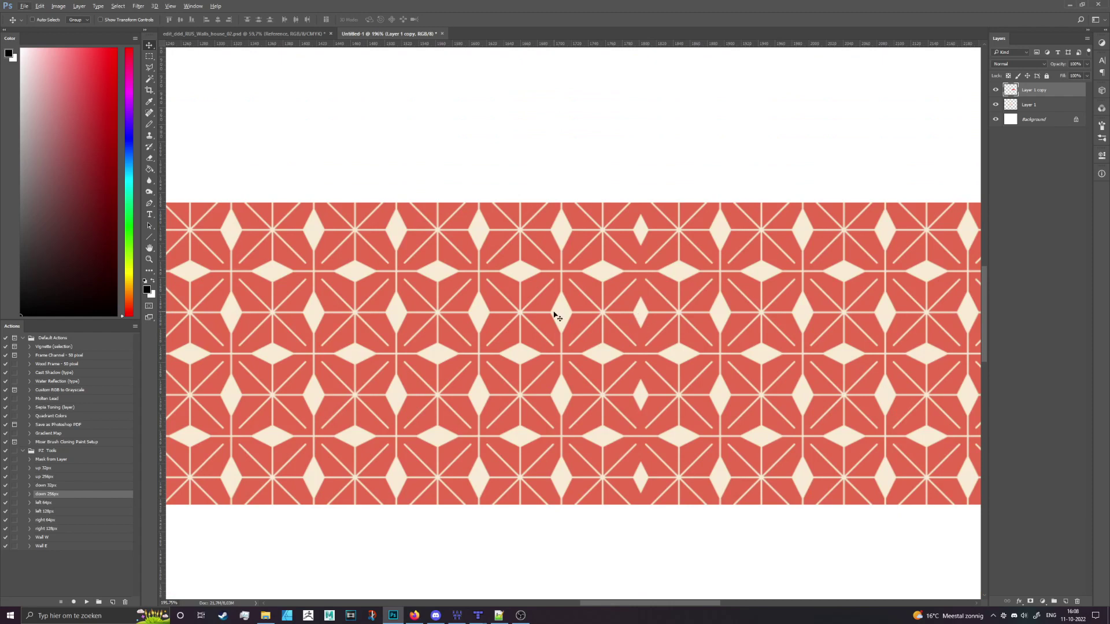
scroll(718, 337, "down", 2)
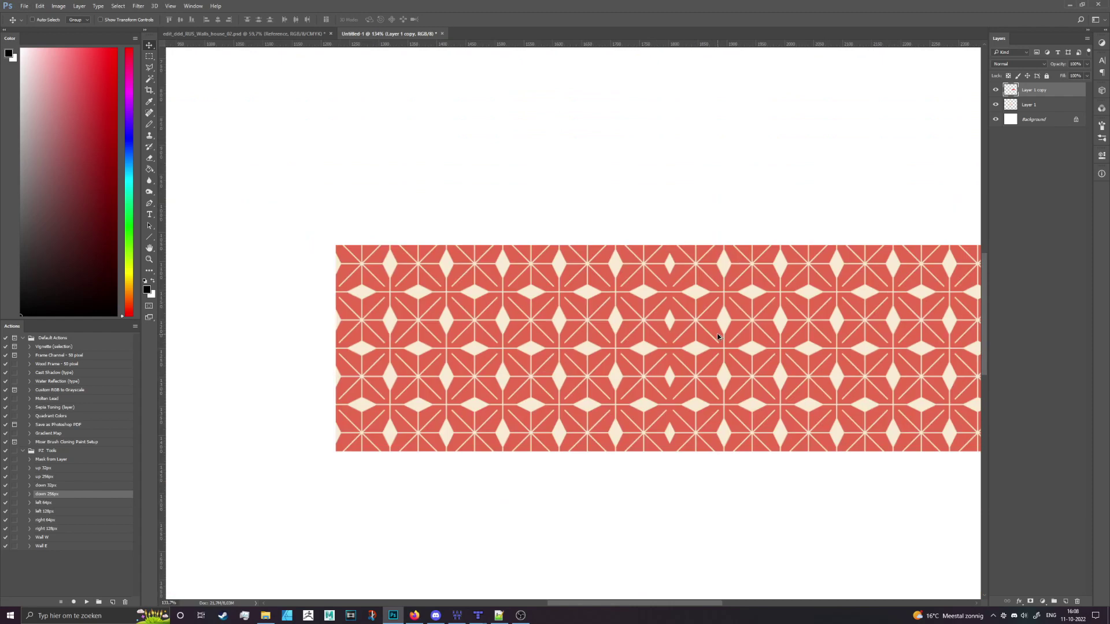
left_click(1077, 602)
Cut away the pattern's leftmost and rightmost edge columns using a marquee selection.
key("Return")
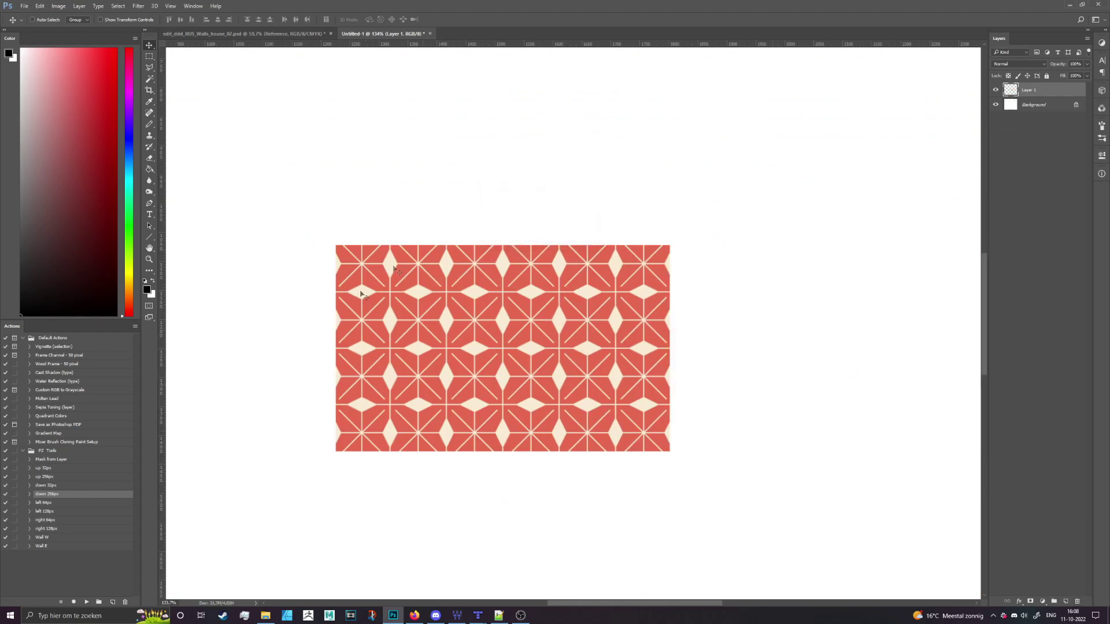
left_click(149, 56)
scroll(479, 360, "up", 3)
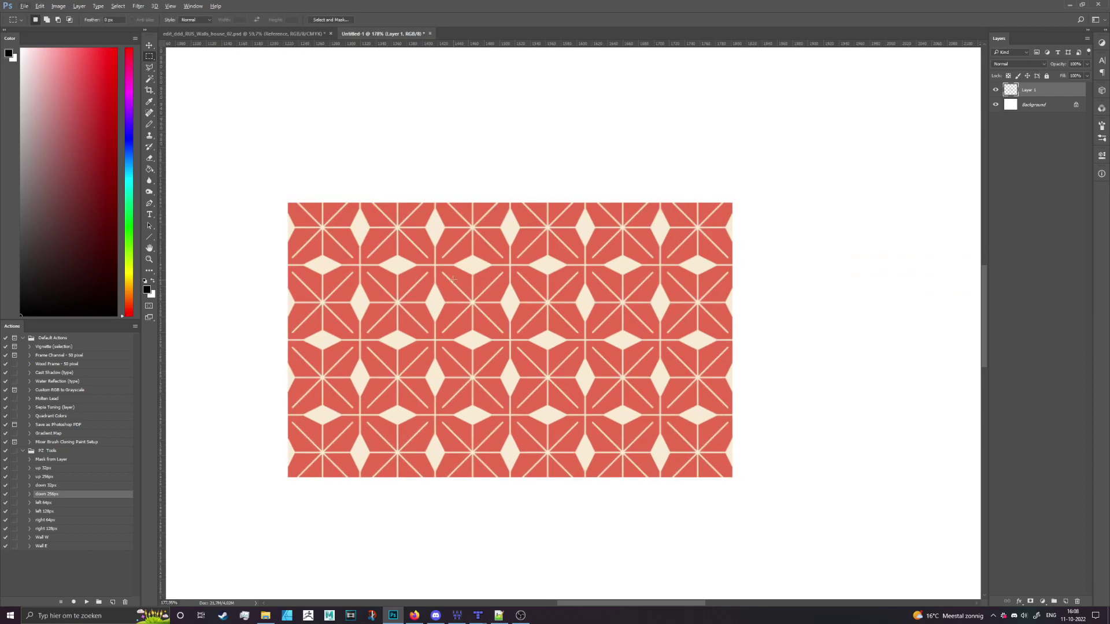
scroll(303, 265, "up", 2)
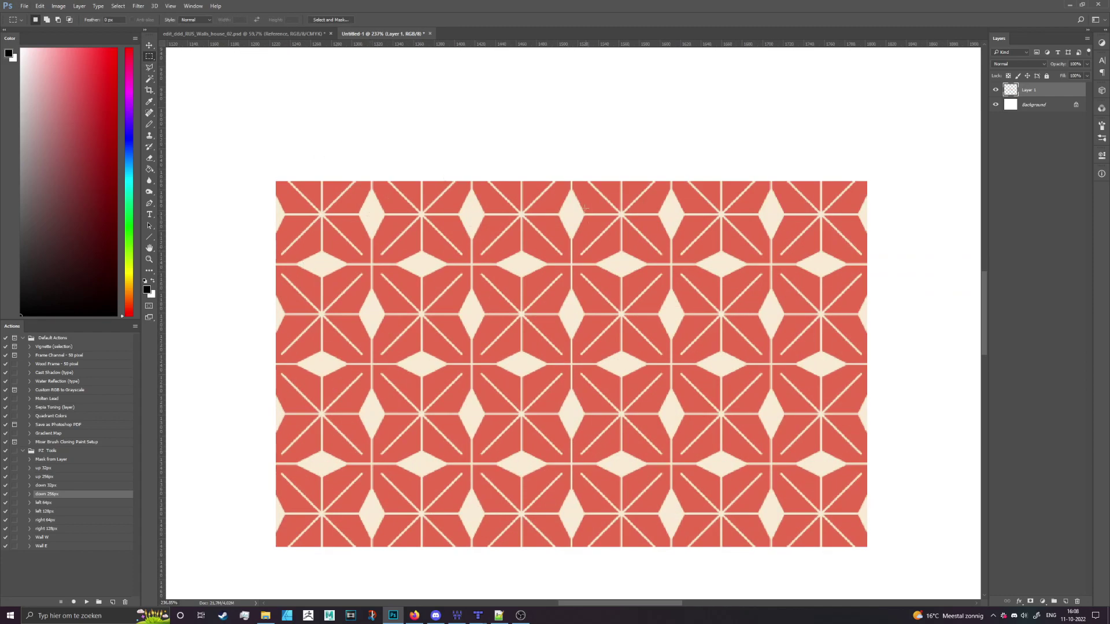
left_click_drag(241, 139, 371, 575)
scroll(376, 214, "up", 3)
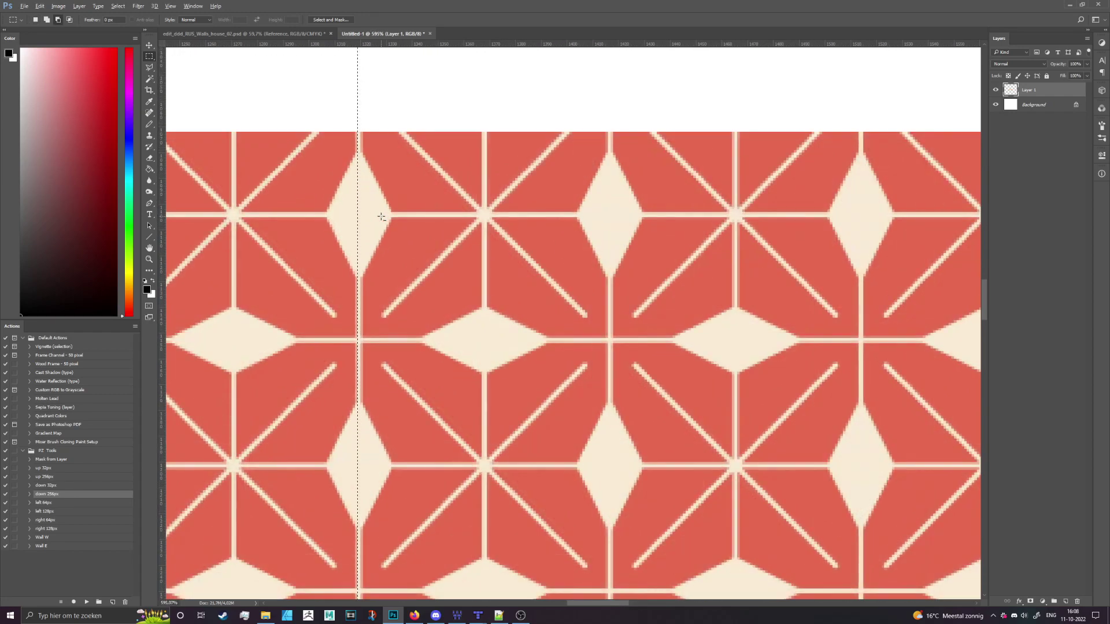
scroll(376, 214, "down", 1)
scroll(352, 212, "down", 1)
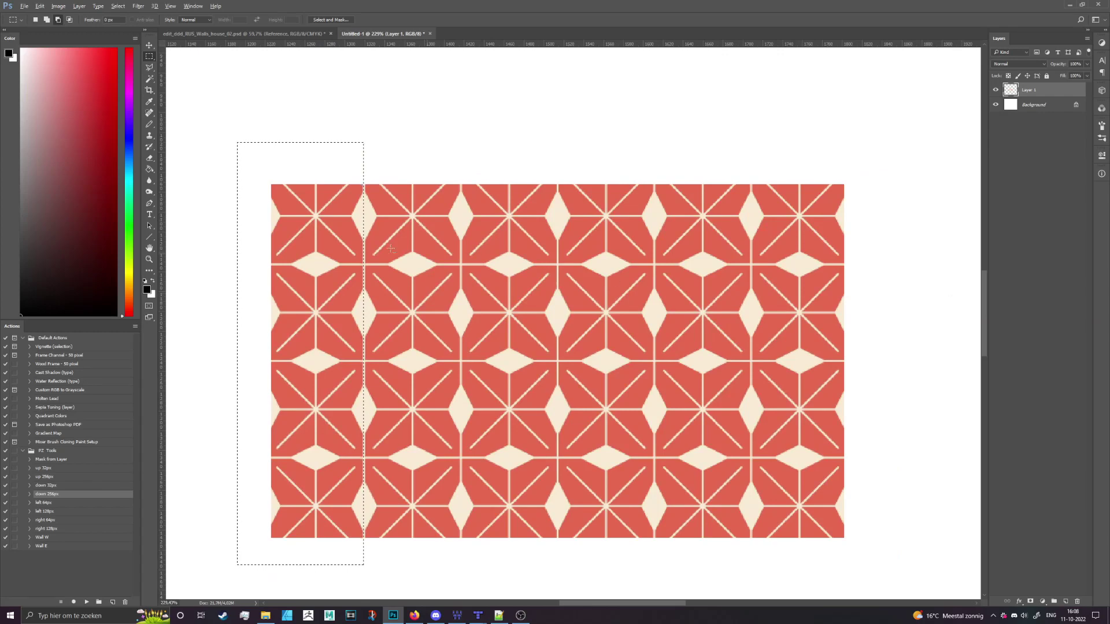
scroll(833, 332, "up", 1)
left_click_drag(777, 108, 621, 575)
scroll(621, 575, "down", 2)
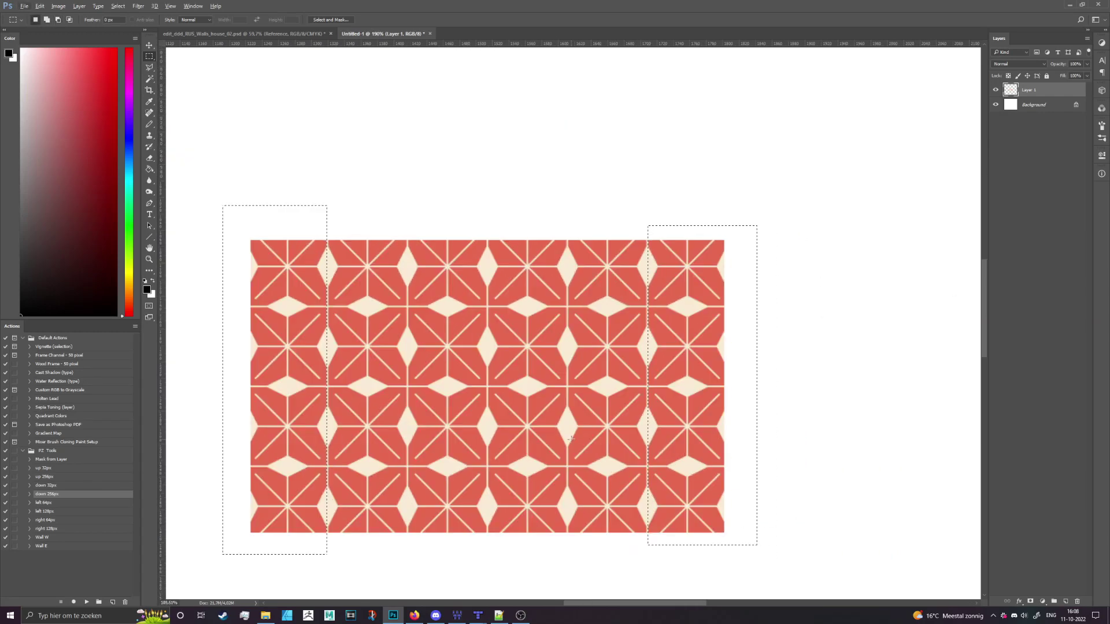
key("Delete")
key("ctrl+d")
Alt-drag a test copy of the trimmed block rightward to check the seam, then discard it.
key("v")
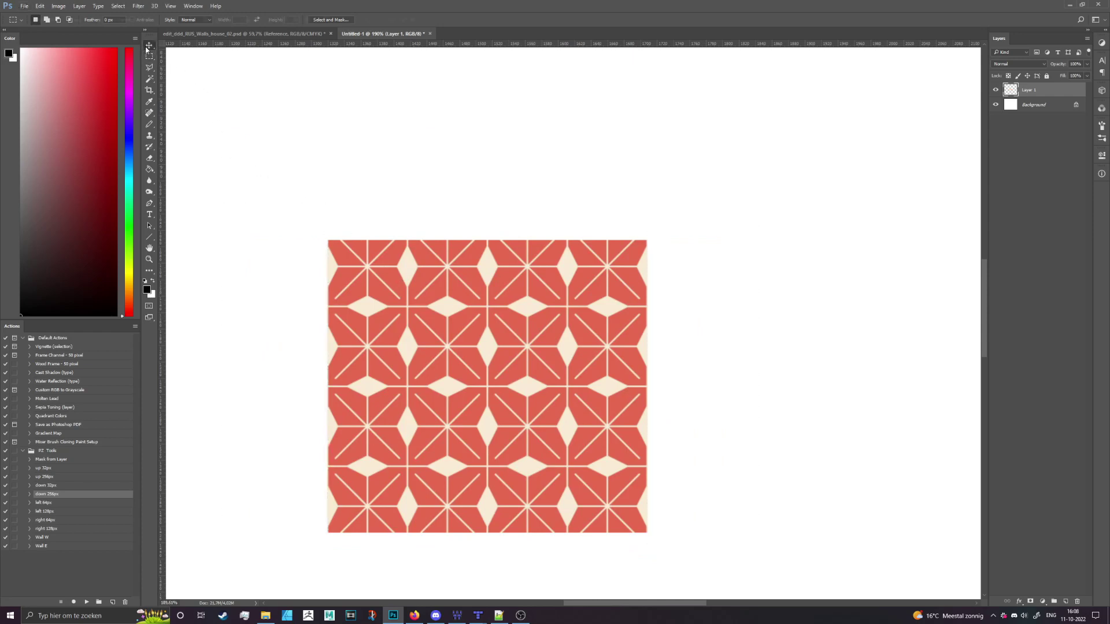
left_click_drag(455, 407, 778, 409)
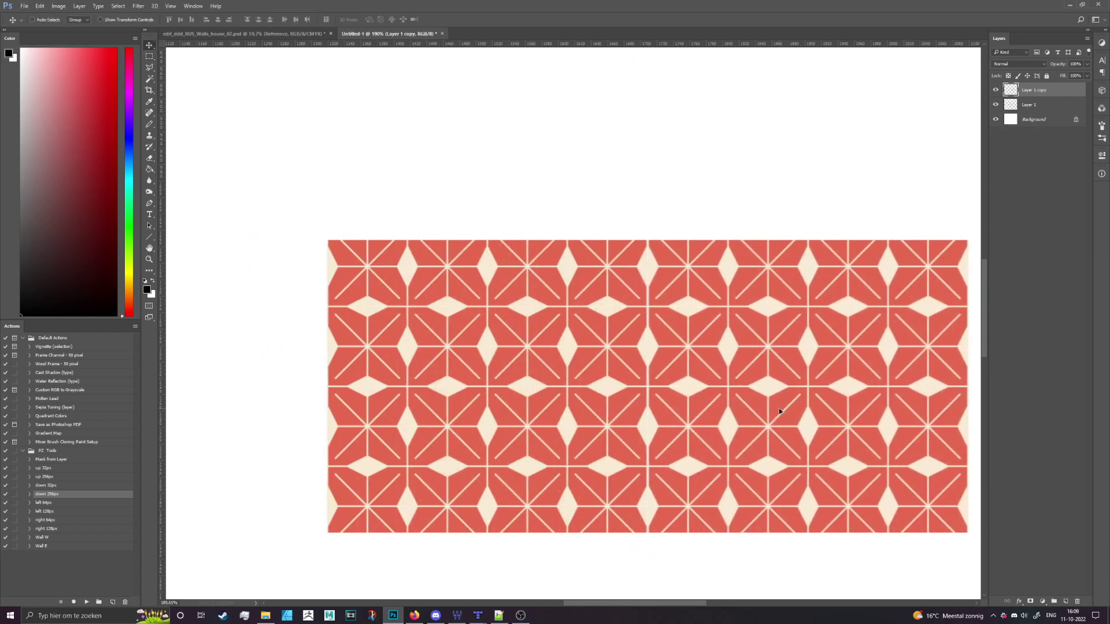
scroll(680, 331, "up", 4)
scroll(680, 330, "up", 4)
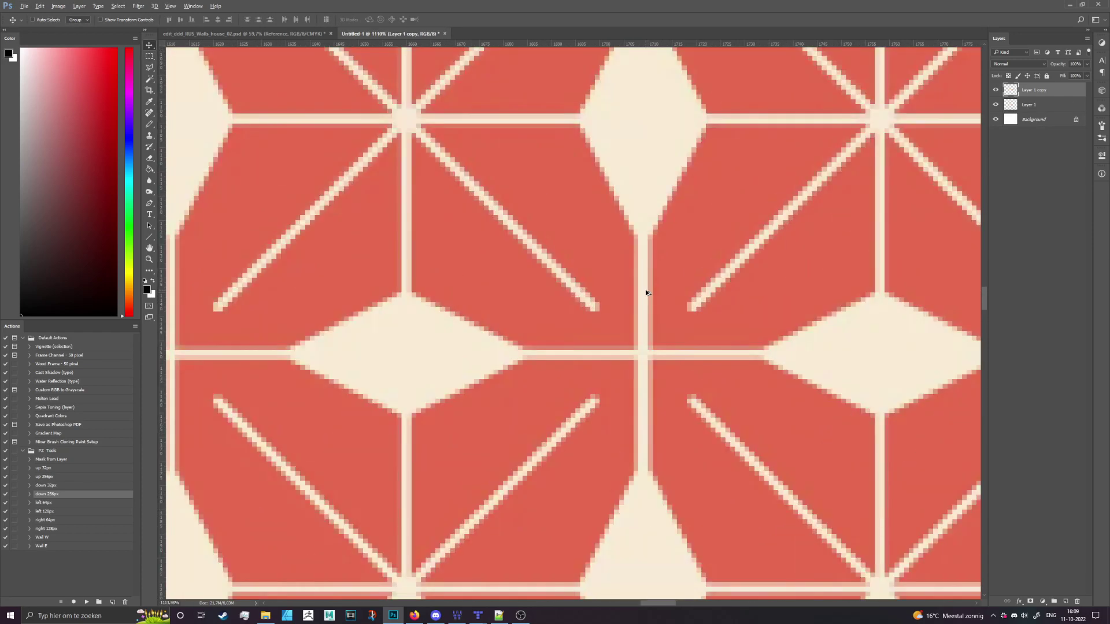
scroll(407, 298, "down", 1)
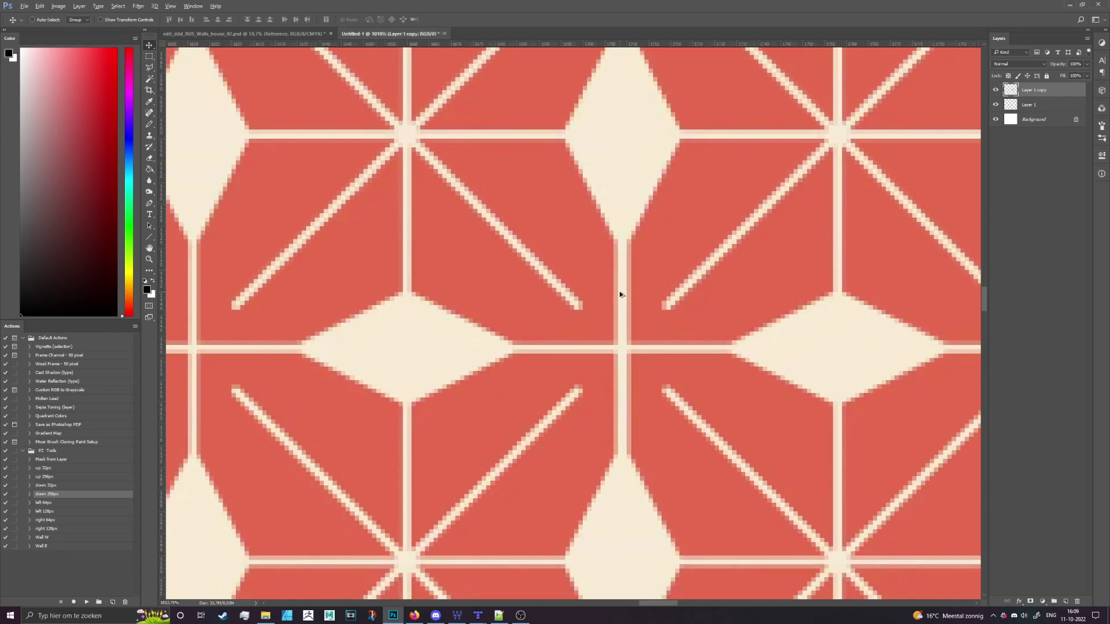
scroll(619, 290, "down", 5)
key("ctrl+e")
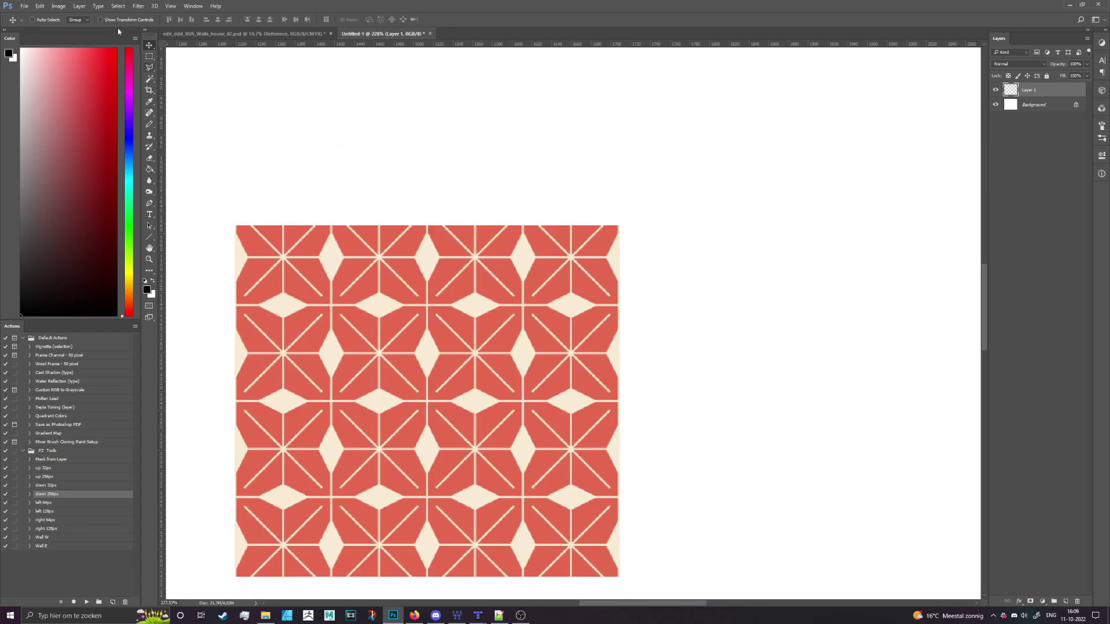
left_click(149, 56)
Refine a marquee selection along the pattern's right edge, nudging it one pixel left.
scroll(806, 376, "down", 1)
scroll(806, 376, "up", 1)
left_click_drag(664, 80, 559, 580)
scroll(566, 481, "up", 8)
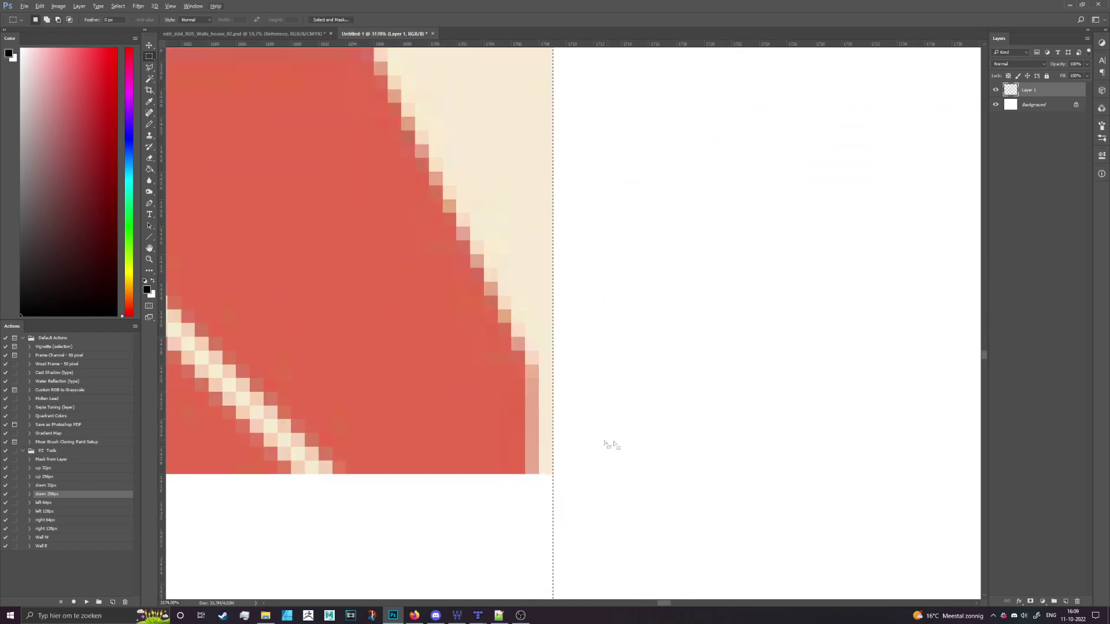
left_click(588, 433)
key("ctrl+z")
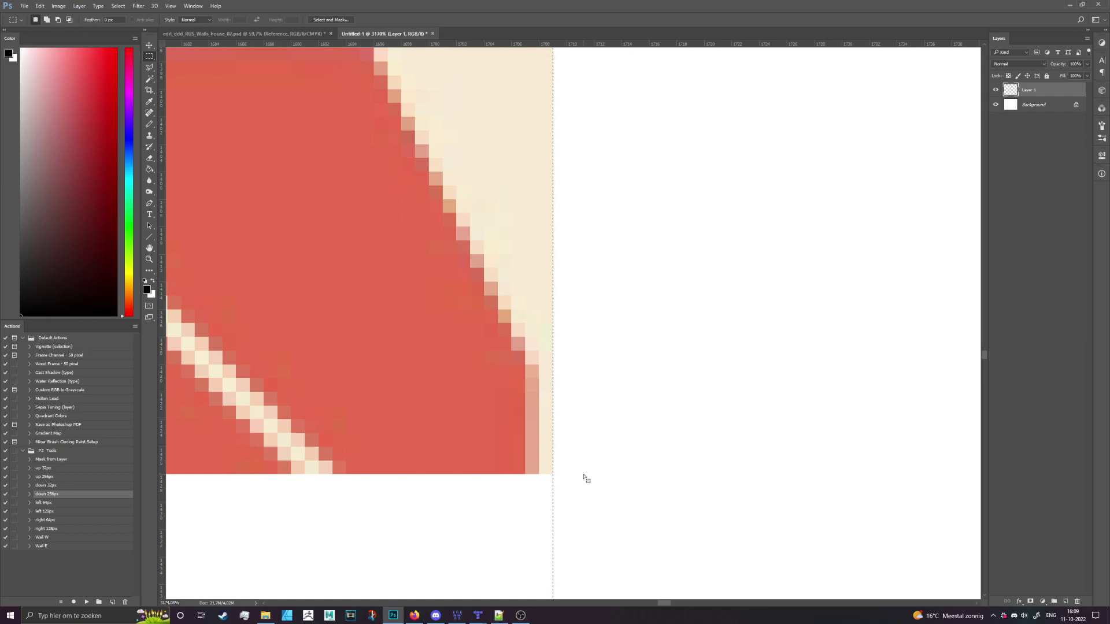
key("Left")
key("Right")
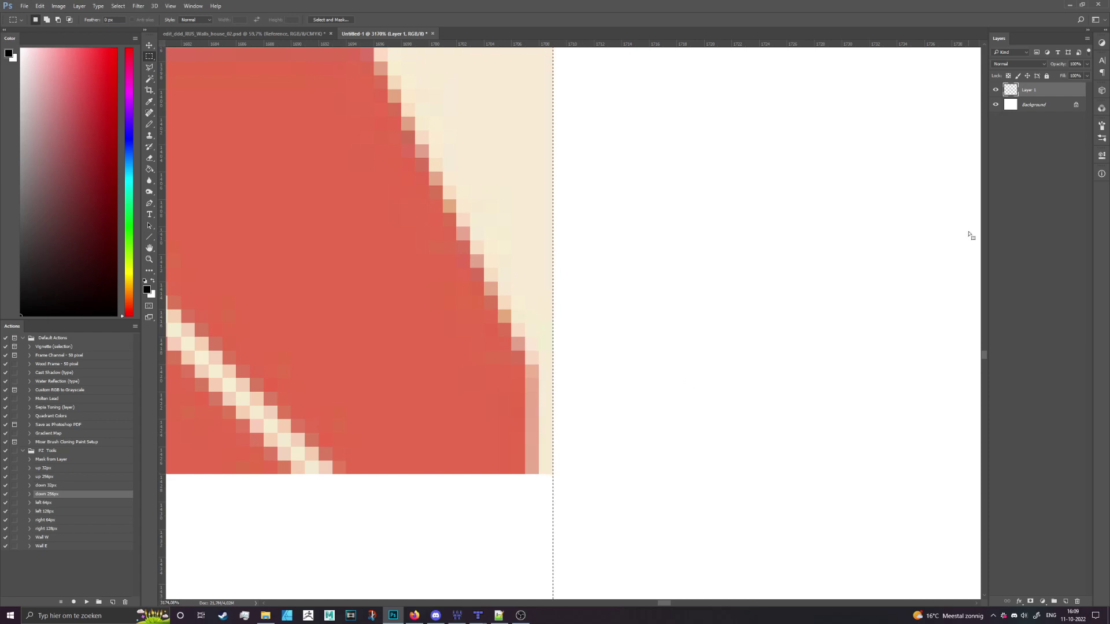
scroll(671, 404, "down", 2)
scroll(636, 413, "down", 6)
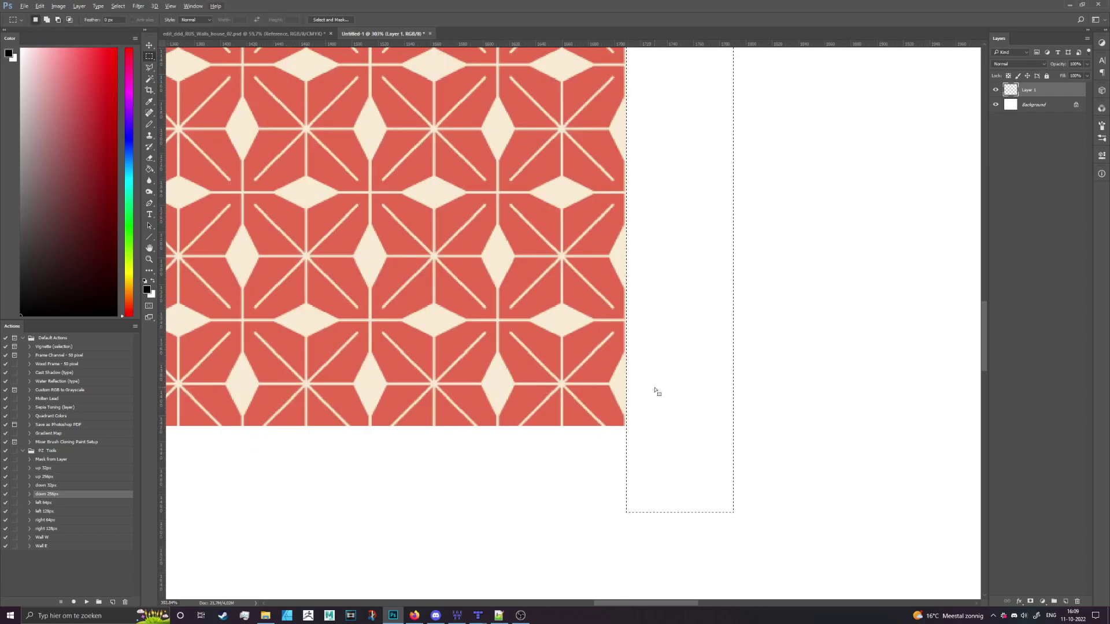
key("Left")
key("ctrl+d")
Alt-drag a copy of the pattern beside the original to test the repeat.
scroll(559, 368, "down", 2)
key("v")
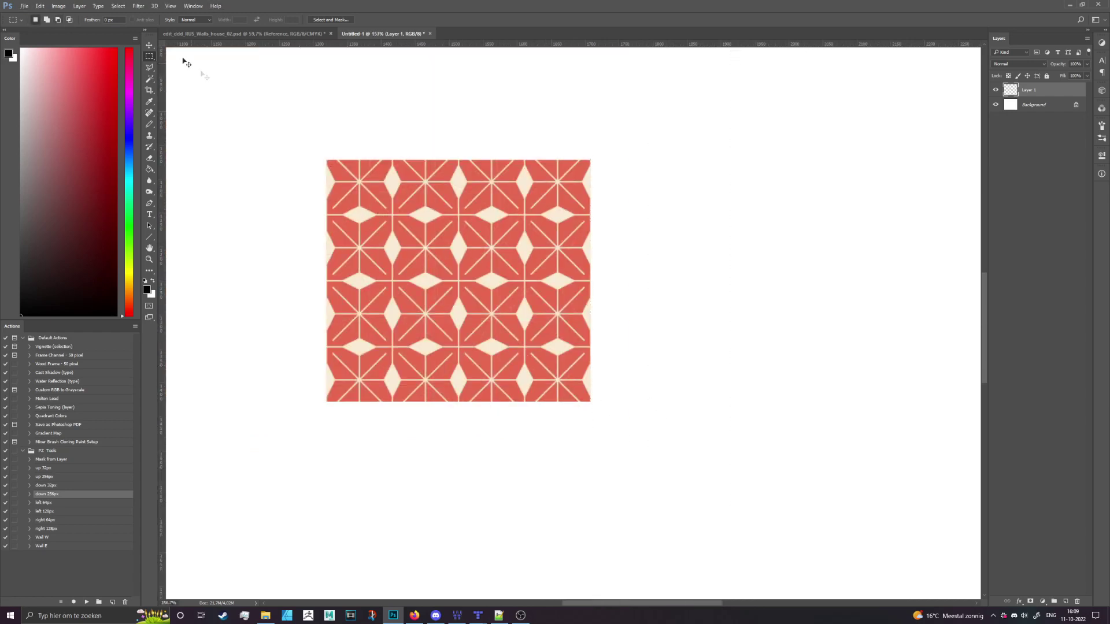
left_click_drag(380, 276, 643, 296)
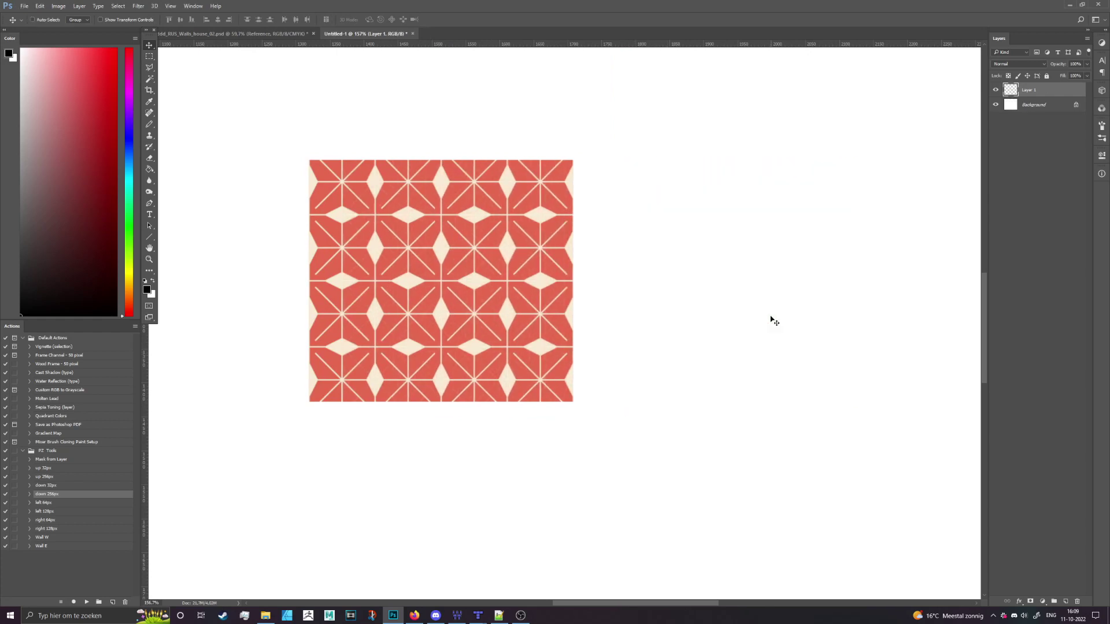
Undo the side copy and stack three Alt-dragged copies upward, four blocks high.
key("ctrl+z")
left_click_drag(485, 244, 540, 423)
scroll(540, 423, "down", 3)
left_click_drag(545, 467, 564, 315)
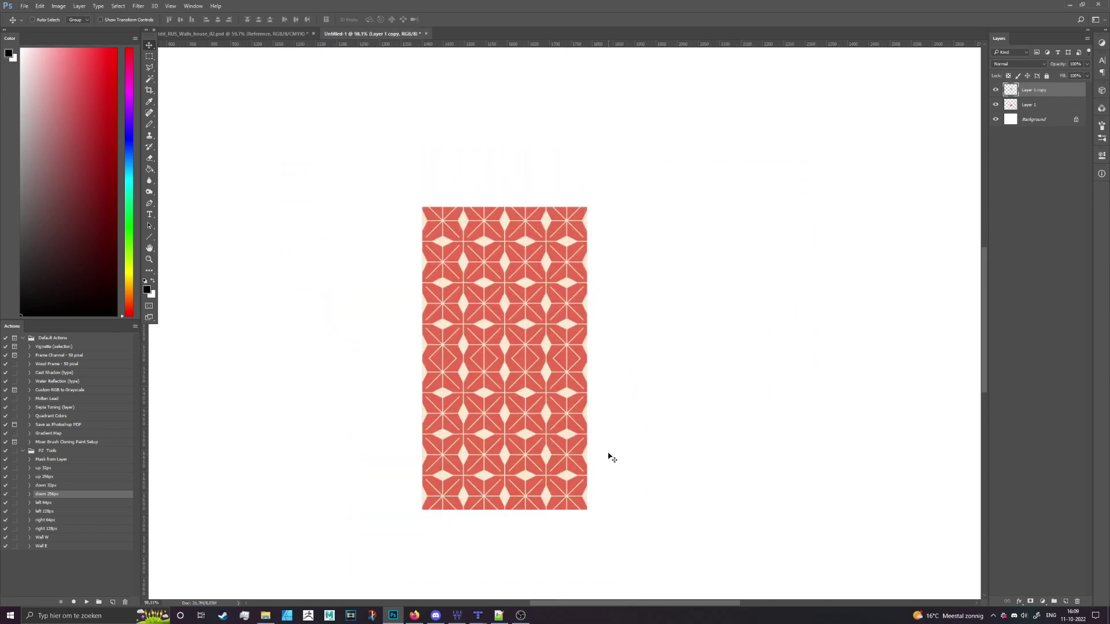
scroll(491, 377, "up", 5)
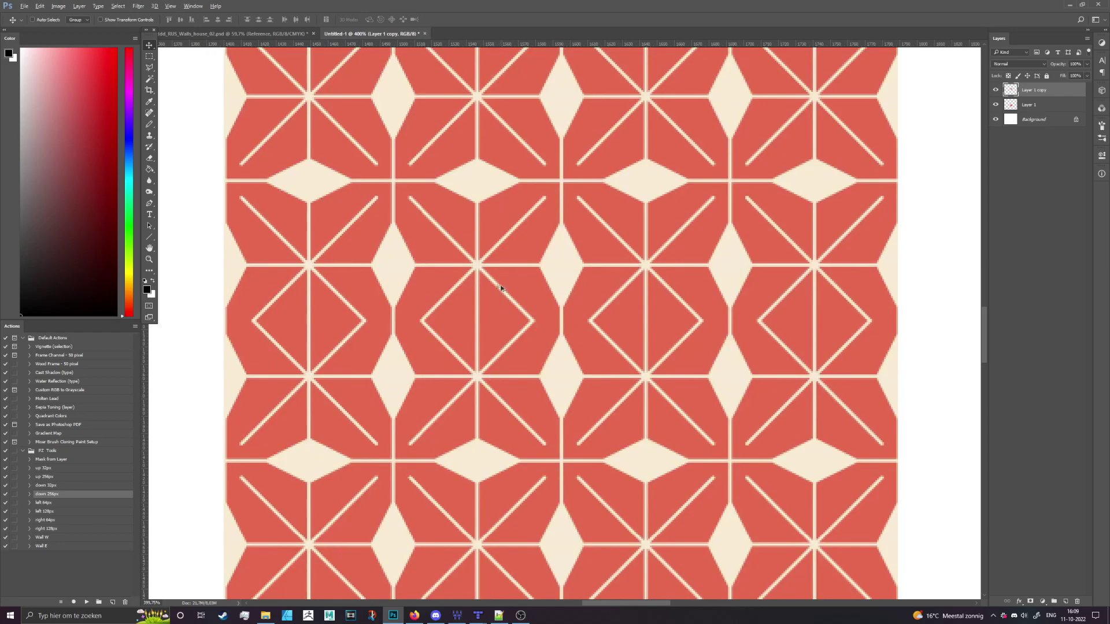
scroll(396, 259, "down", 5)
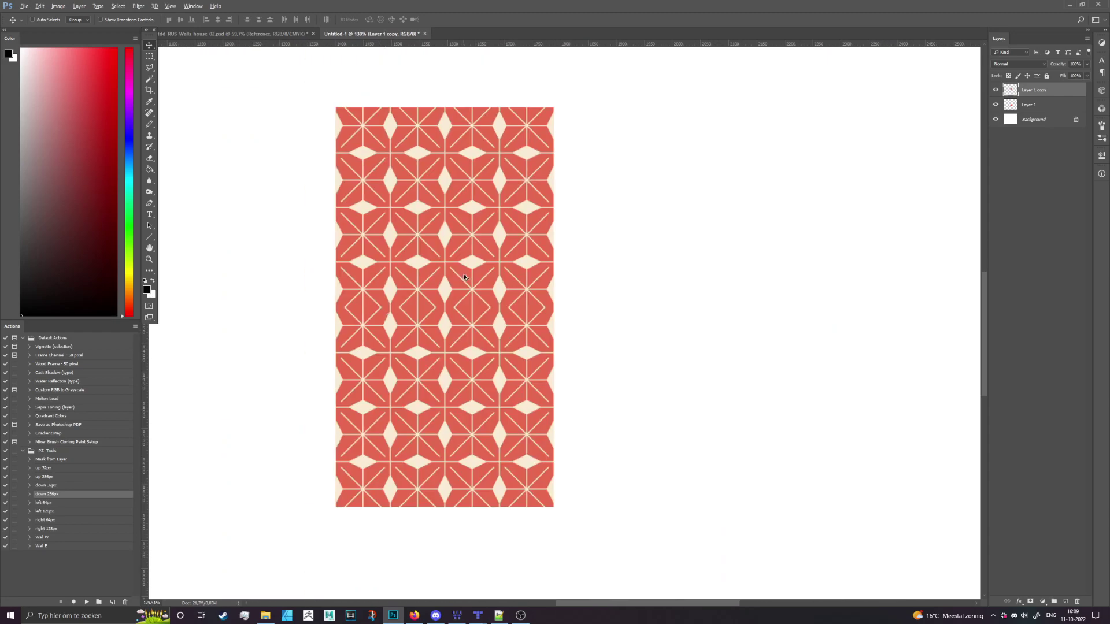
scroll(463, 273, "down", 2)
scroll(489, 353, "up", 1)
left_click_drag(516, 421, 548, 286)
scroll(549, 457, "down", 2)
left_click_drag(555, 381, 562, 289)
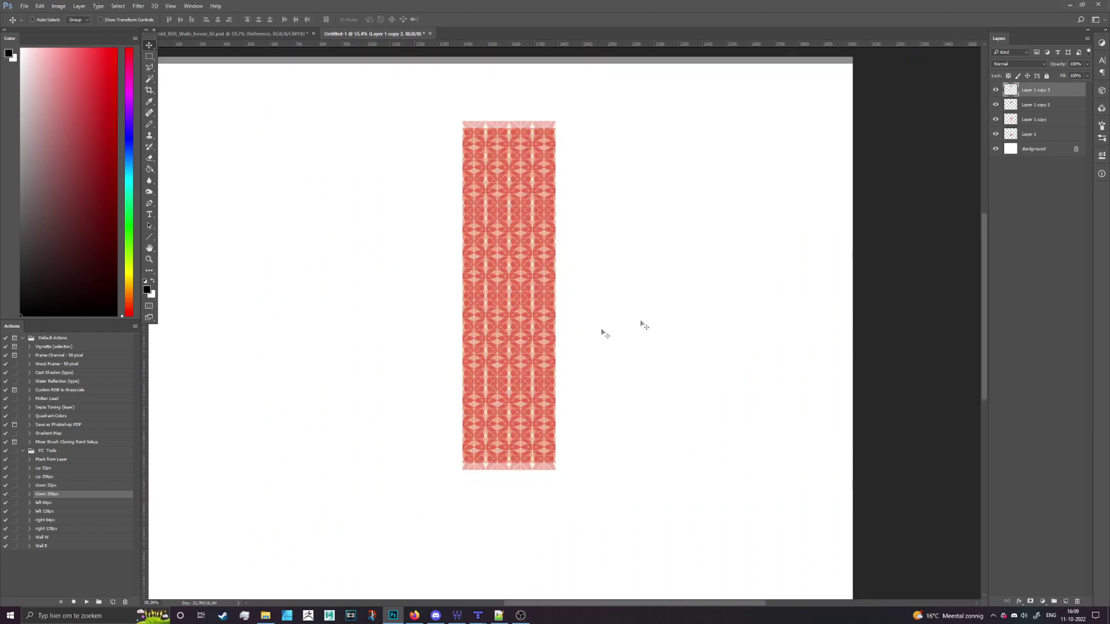
Merge the four pattern layers into one tall strip and select the whole canvas.
left_click(1035, 134, "shift")
right_click(1035, 134)
left_click(1015, 398)
left_click_drag(665, 298, 595, 384)
scroll(551, 479, "down", 2)
key("ctrl+a")
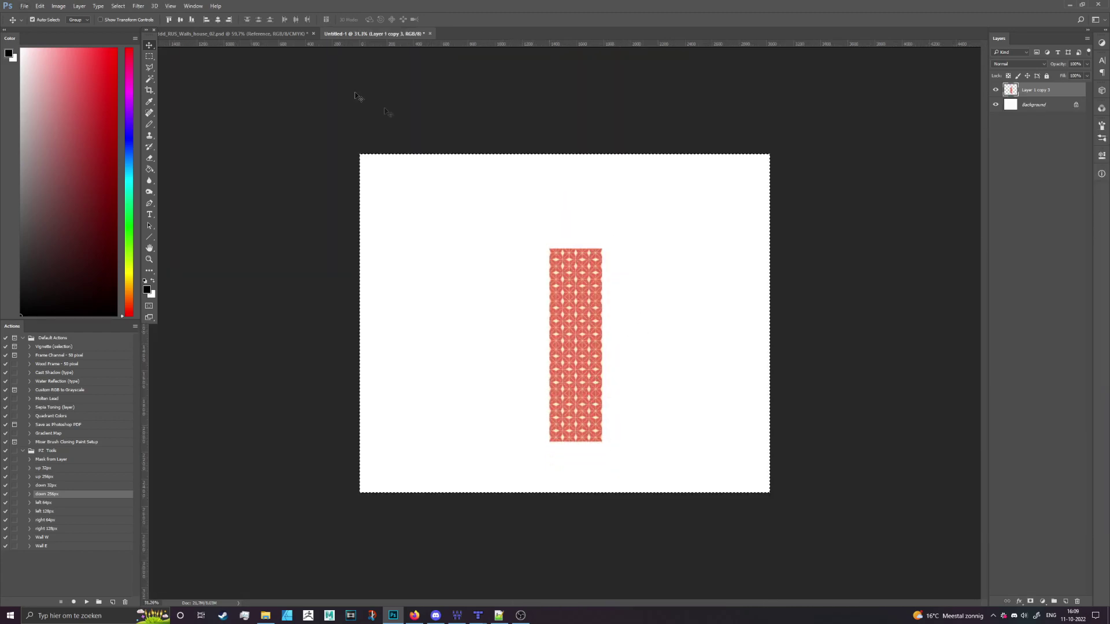
mouse_move(146, 36)
left_mouse_down()
mouse_move(165, 58)
mouse_move(151, 85)
mouse_move(148, 41)
left_mouse_up()
In the edit_ddd_RUS_Walls_house tile sheet, hide the finished Done walls group.
left_click(232, 34)
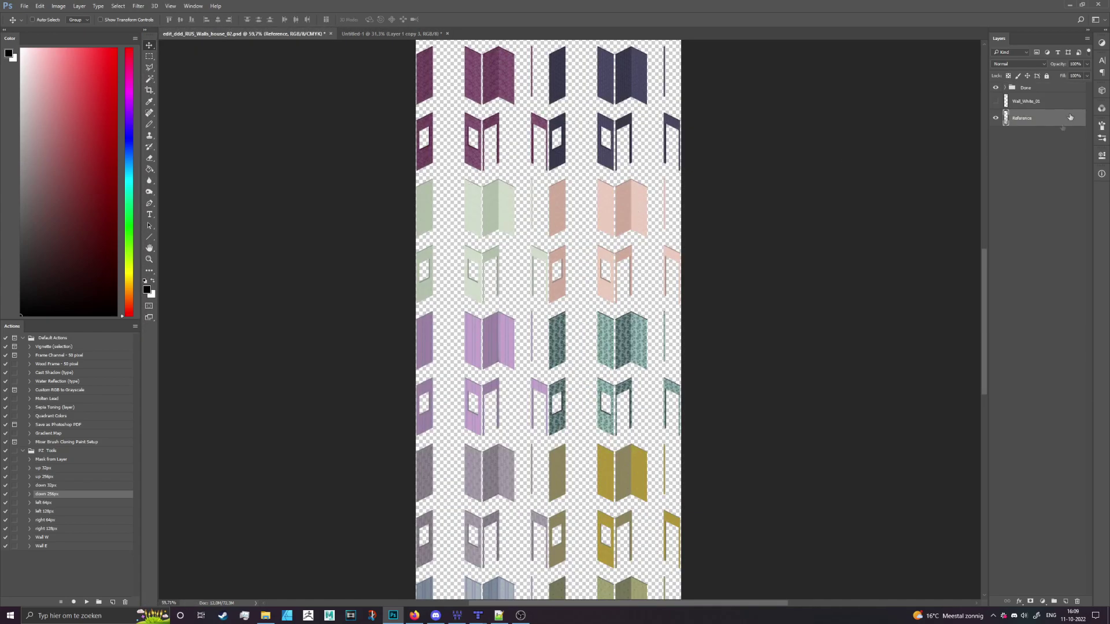
left_click(995, 89)
scroll(607, 226, "down", 2)
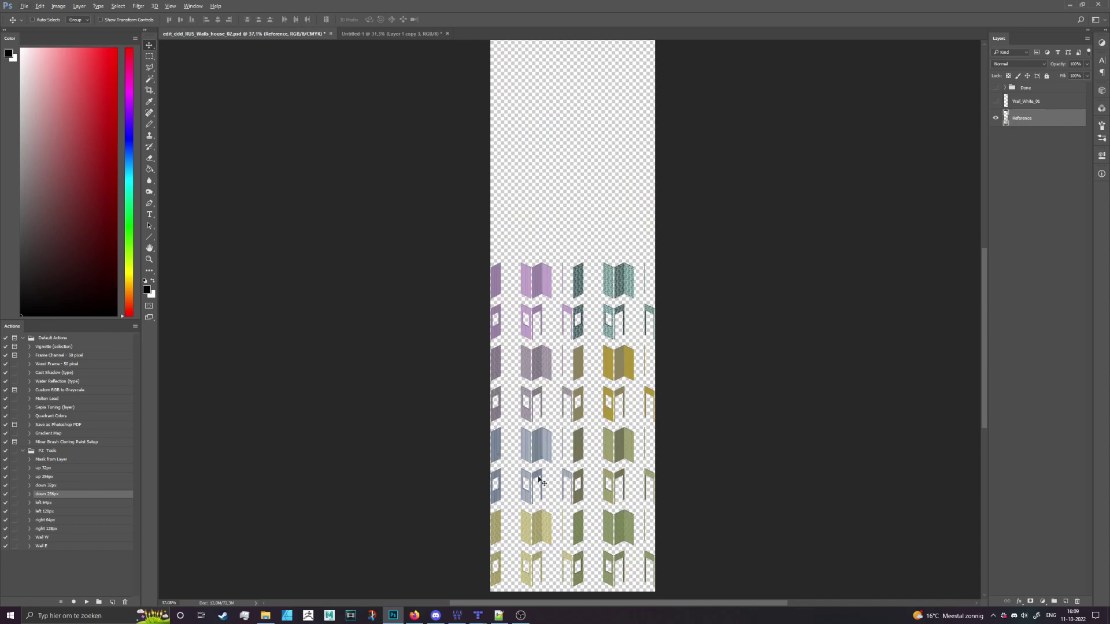
scroll(581, 278, "up", 3)
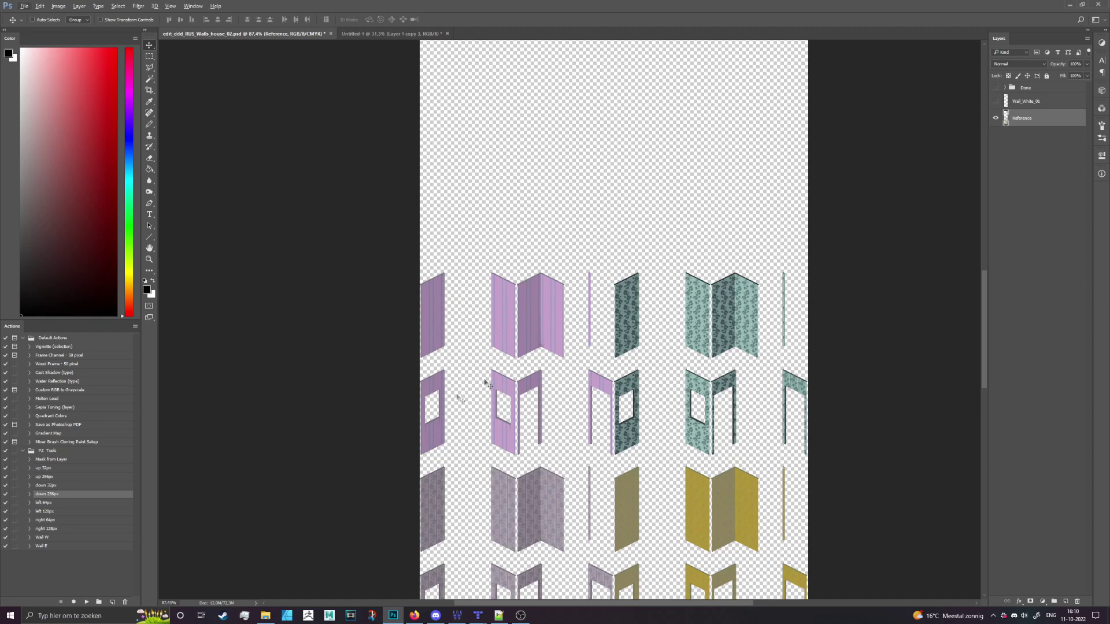
scroll(440, 414, "down", 5)
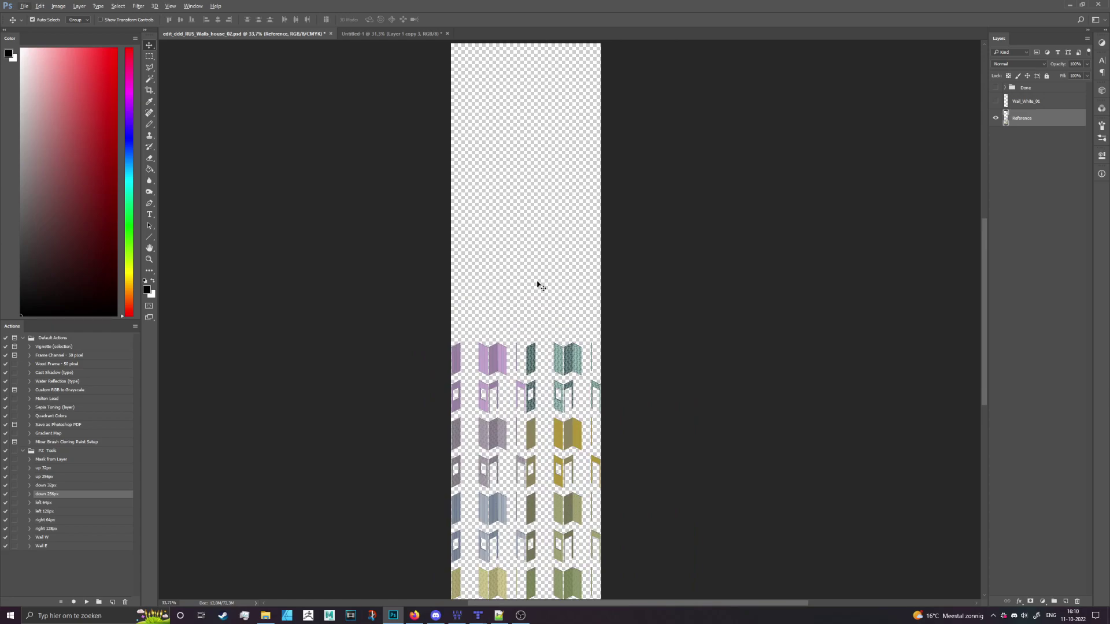
Paste the tall pattern strip as Layer 8 and move it flush with the sheet's left edge.
key("ctrl+v")
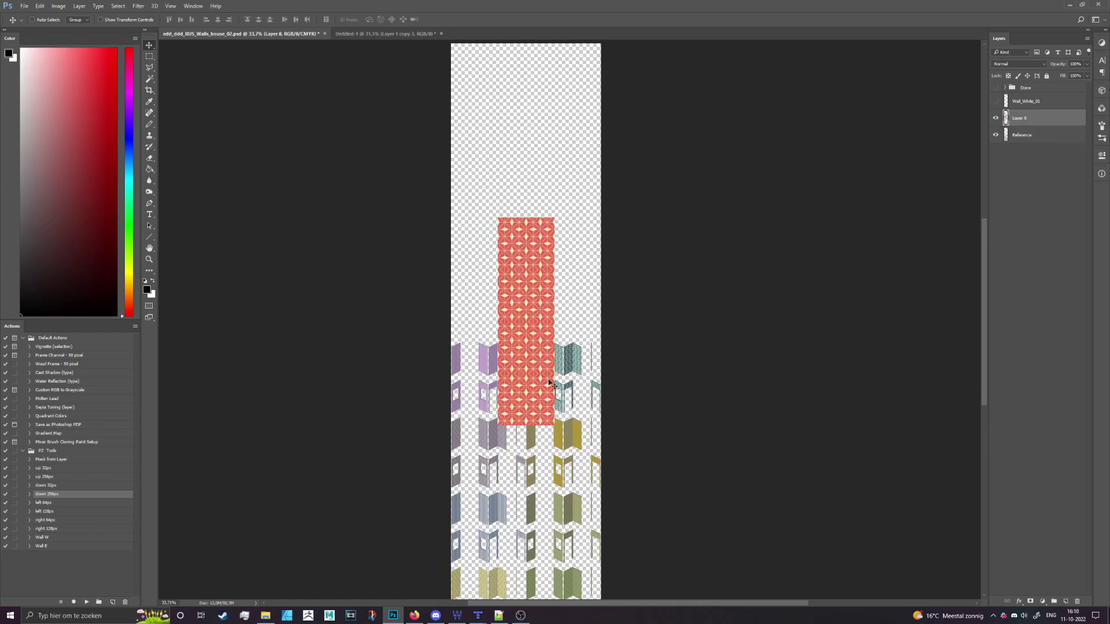
scroll(470, 430, "up", 5)
scroll(515, 424, "up", 6)
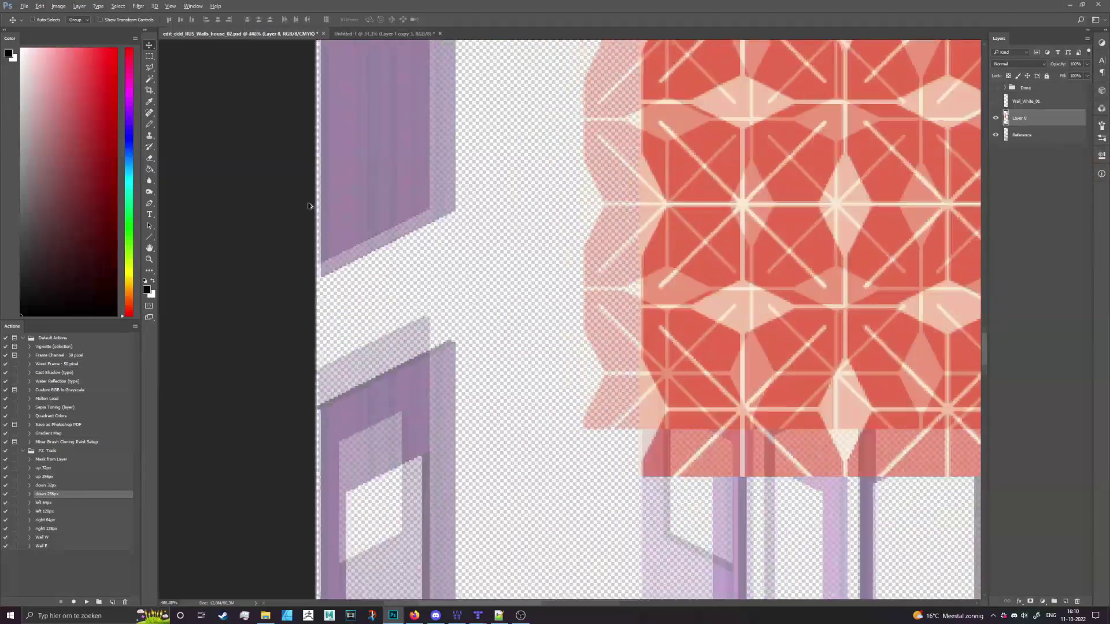
scroll(309, 205, "up", 2)
left_click_drag(839, 514, 440, 200)
scroll(333, 235, "up", 4)
left_click_drag(568, 384, 357, 417)
scroll(357, 418, "down", 10)
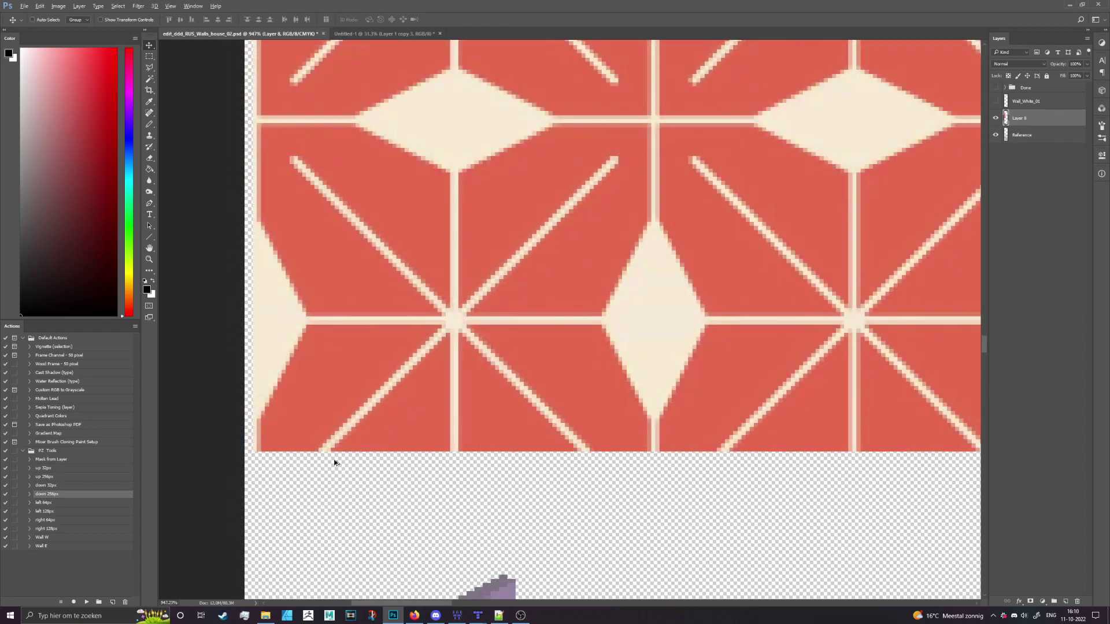
scroll(497, 436, "down", 3)
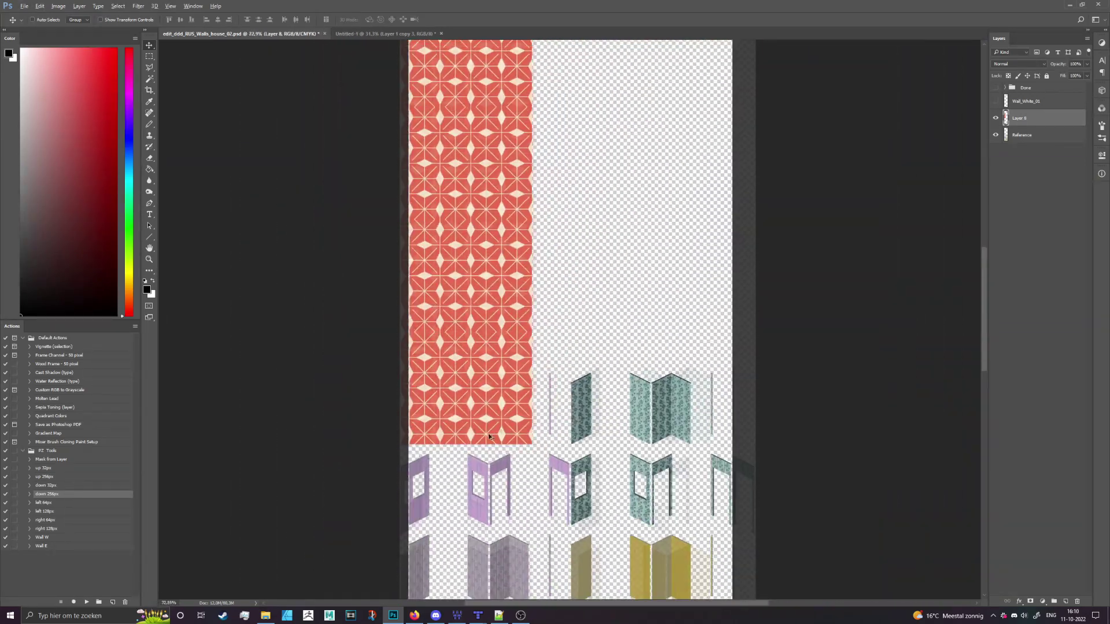
scroll(489, 437, "down", 2)
key("ctrl+t")
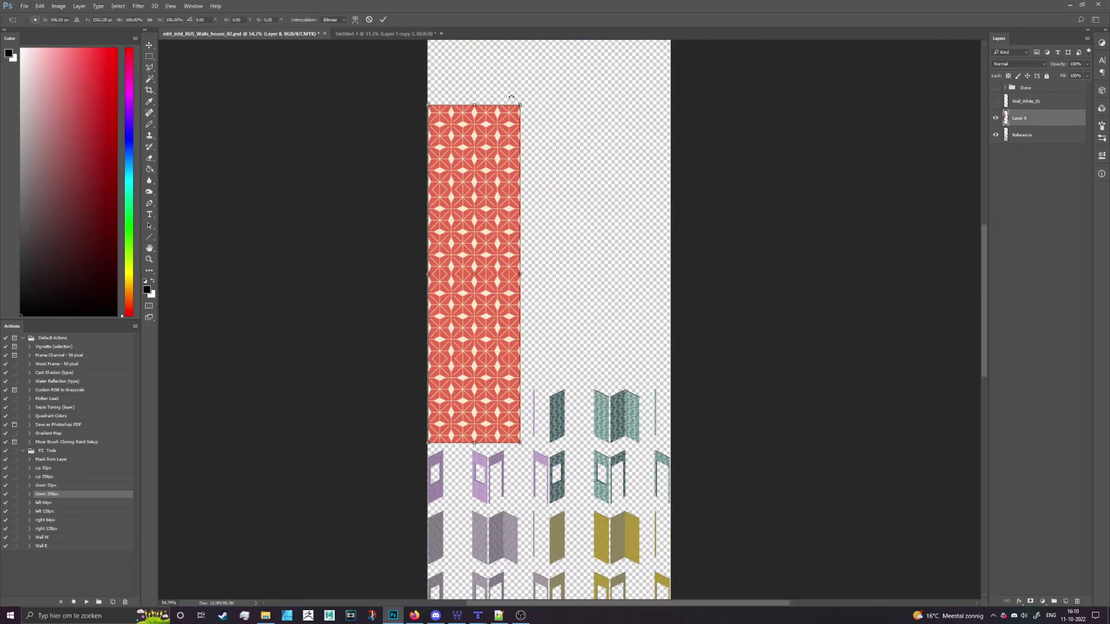
Try several corner-handle scalings of the strip, undoing each attempt.
left_click_drag(520, 106, 561, 101)
key("ctrl+z")
left_click_drag(522, 106, 583, 130)
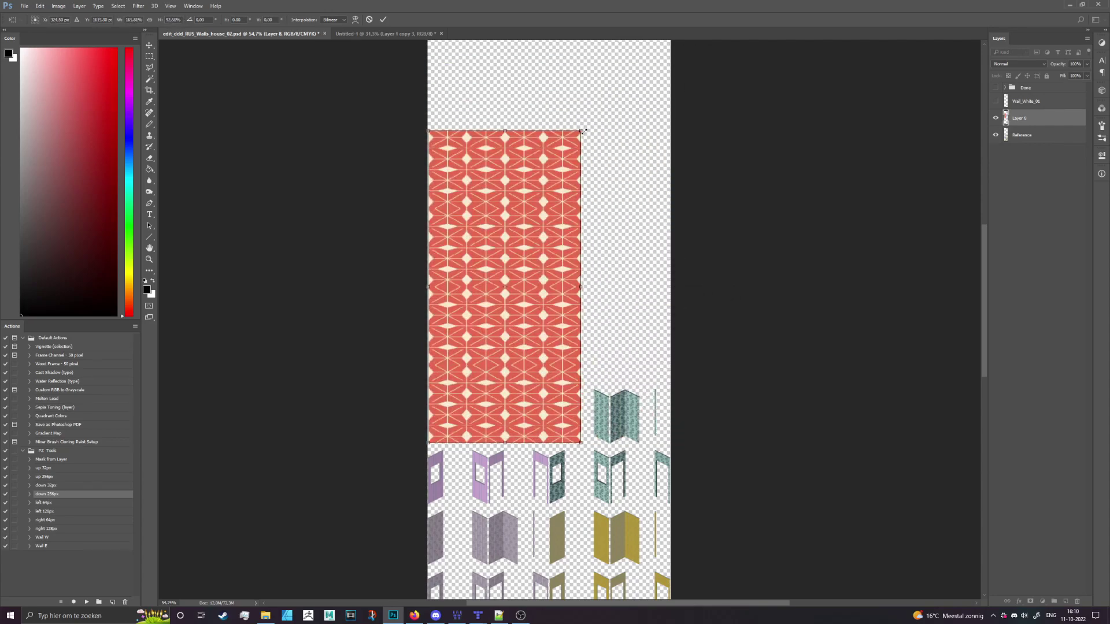
key("ctrl+z")
left_click_drag(523, 106, 545, 328)
key("ctrl+z")
Scale the strip down to about 16% so it matches the wall panels' height.
left_click_drag(520, 105, 421, 332)
scroll(439, 347, "up", 5)
scroll(489, 269, "up", 3)
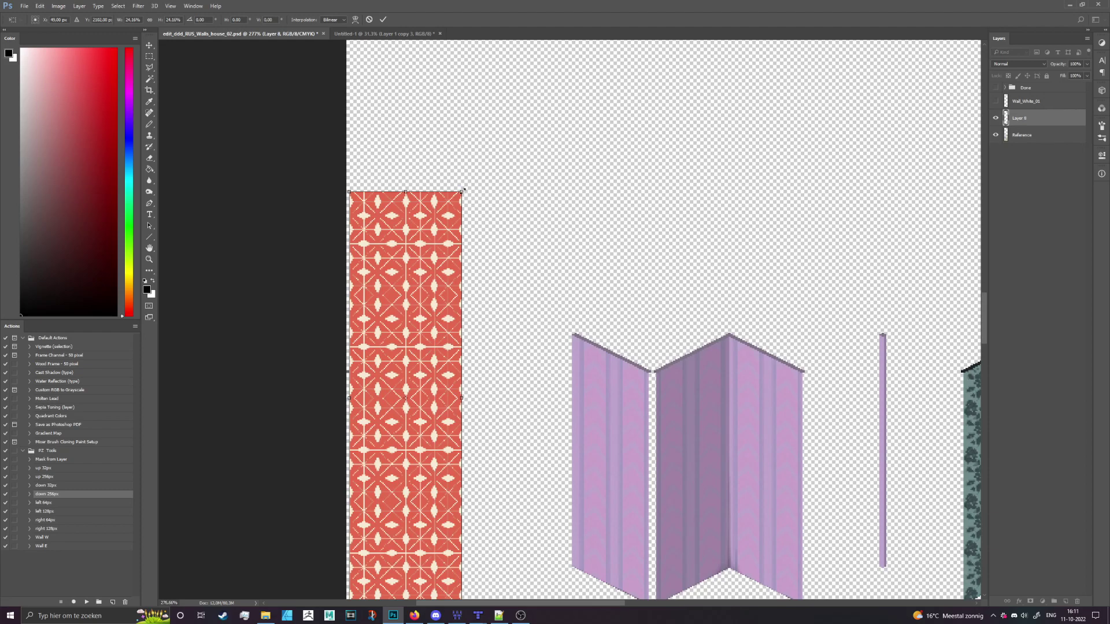
left_click_drag(463, 190, 415, 354)
scroll(403, 352, "up", 3)
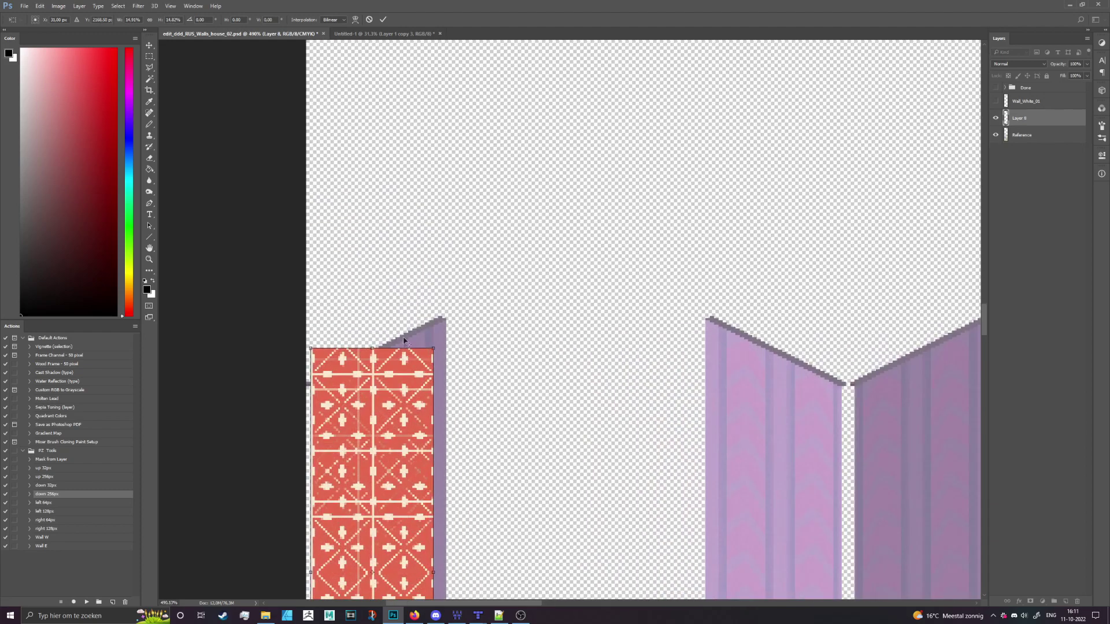
scroll(422, 330, "up", 5)
left_click_drag(455, 384, 492, 262)
scroll(452, 209, "down", 6)
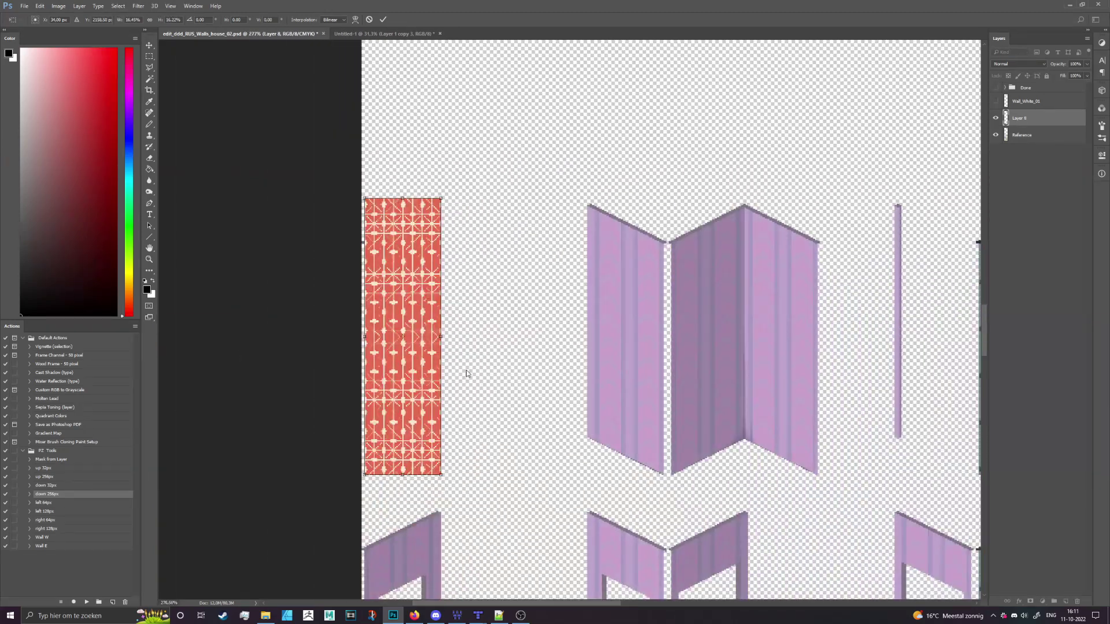
key("Return")
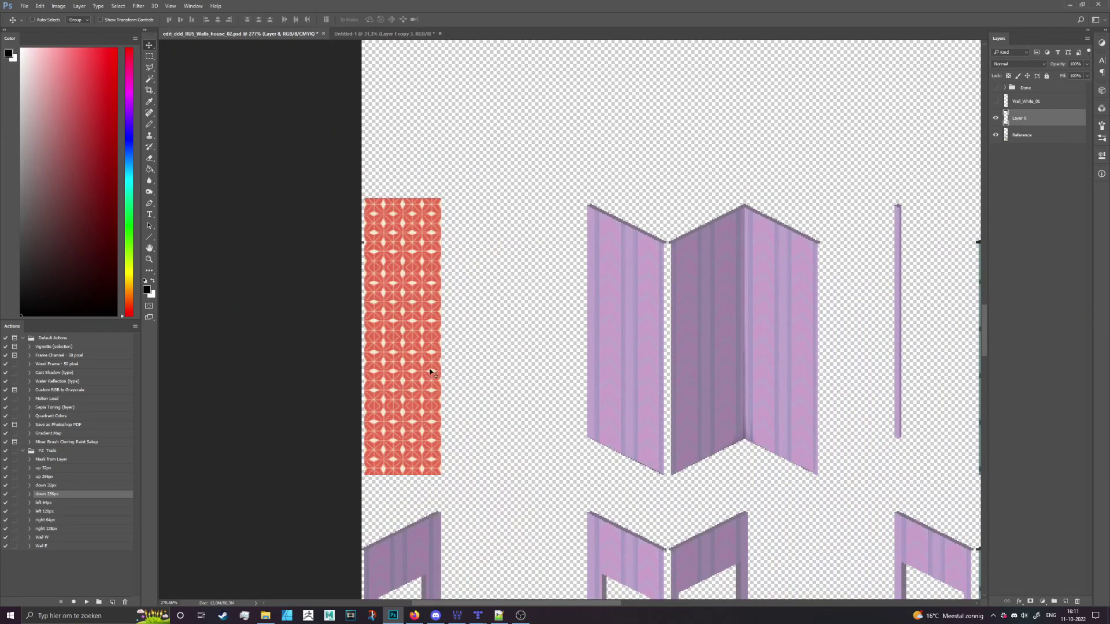
scroll(430, 372, "up", 3)
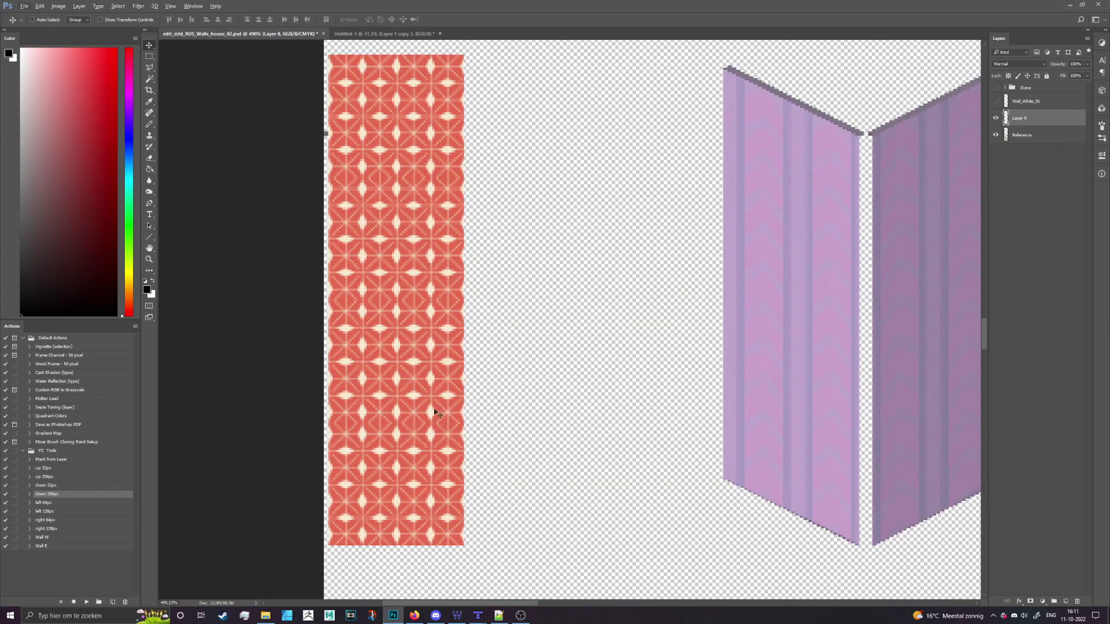
left_click_drag(435, 412, 458, 417)
Skew the strip into a slanted isometric panel matching the left walls, then nudge it down one pixel.
key("ctrl+t")
right_click(452, 410)
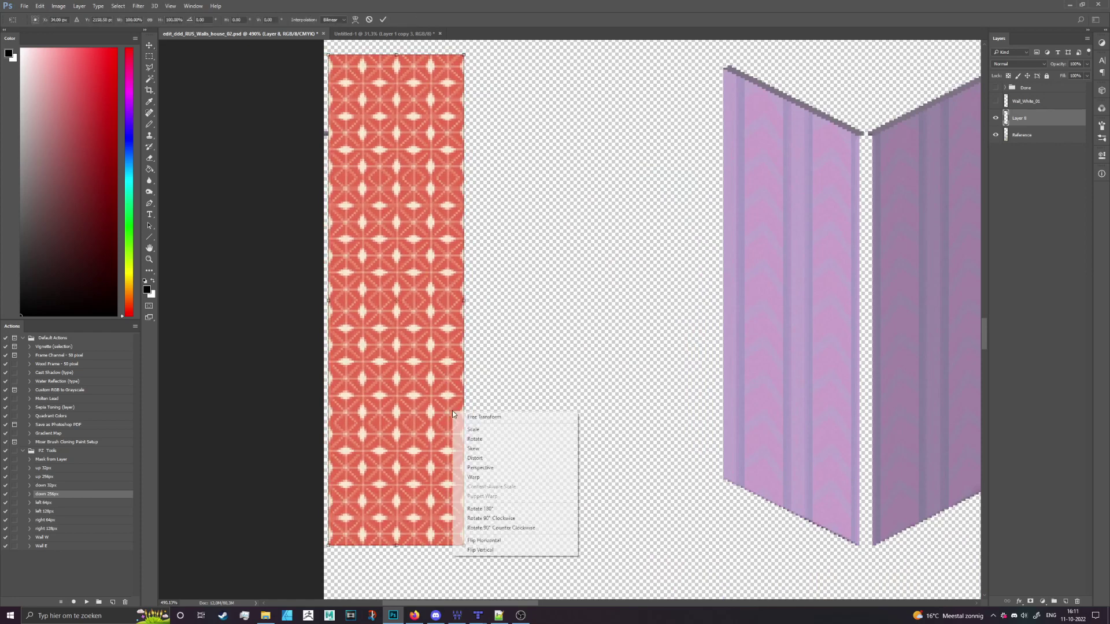
left_click(483, 448)
left_click_drag(467, 306, 481, 237)
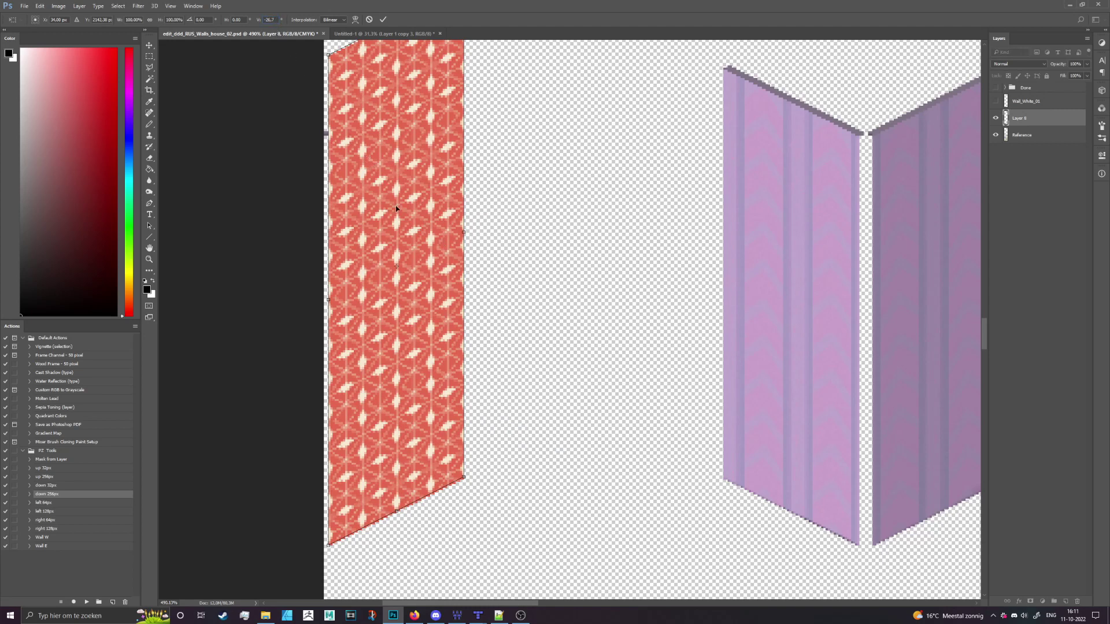
key("Return")
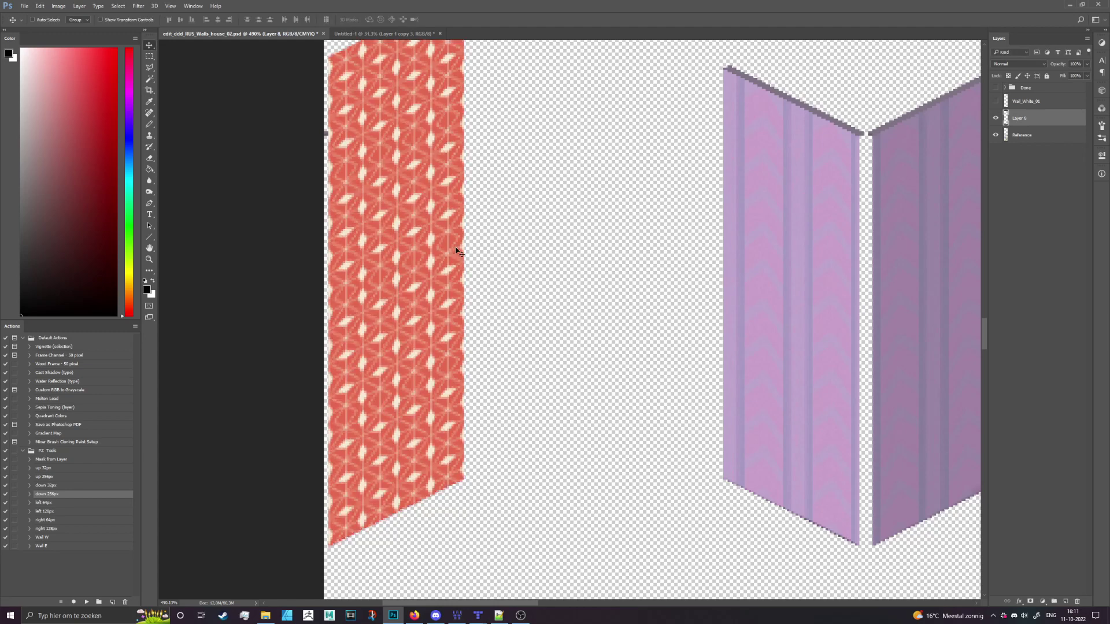
key("Down")
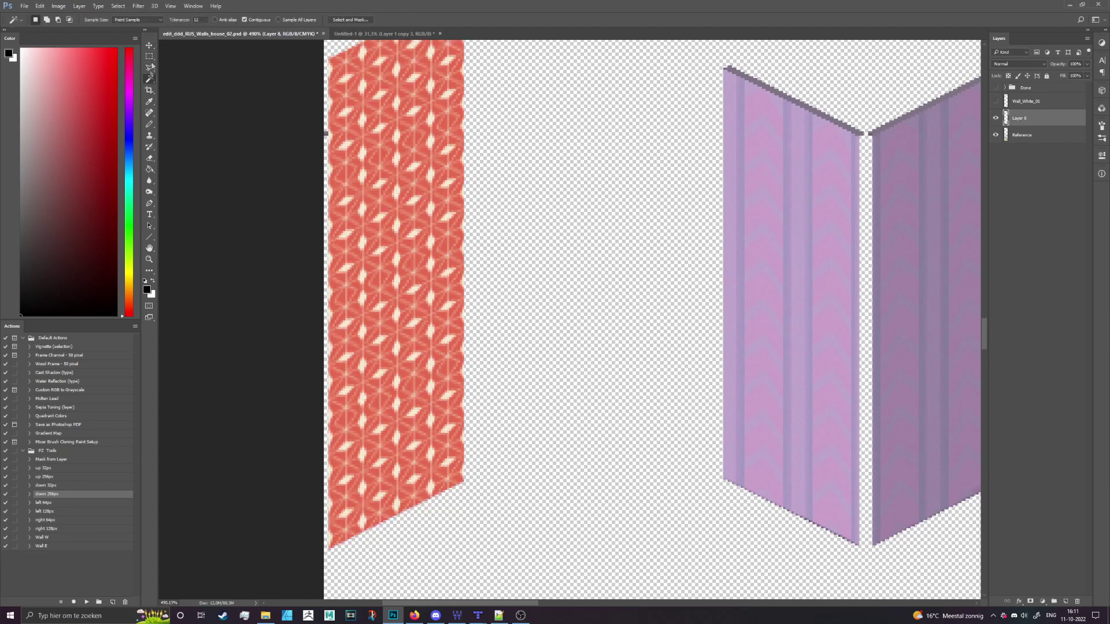
Hide the red pattern layer and magic-wand the empty area around the walls on the Reference layer.
scroll(199, 137, "down", 3)
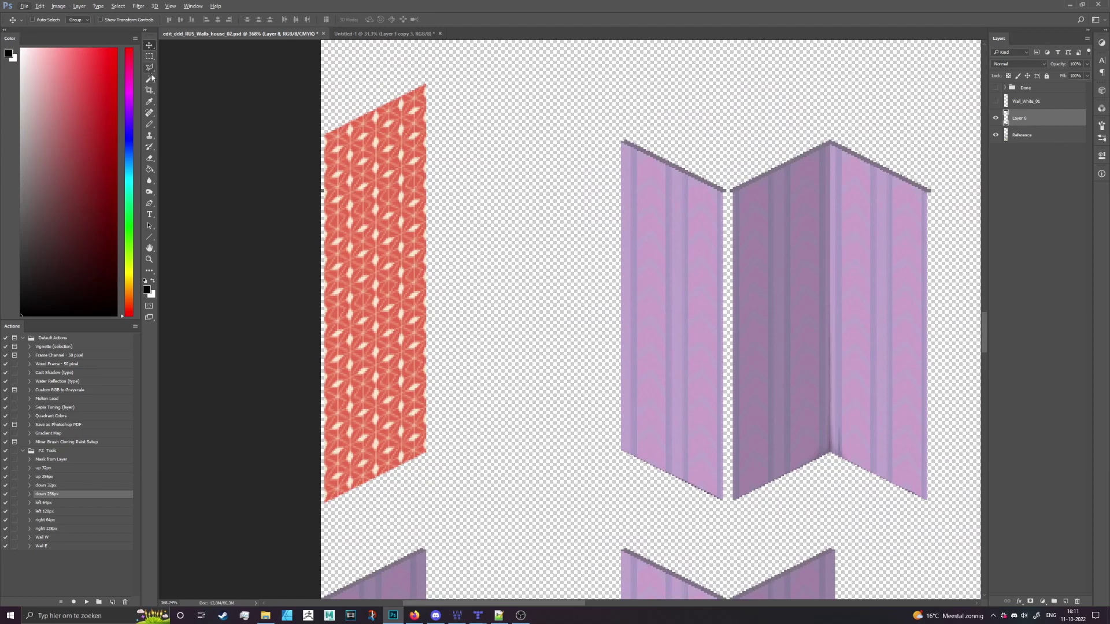
left_click(150, 79)
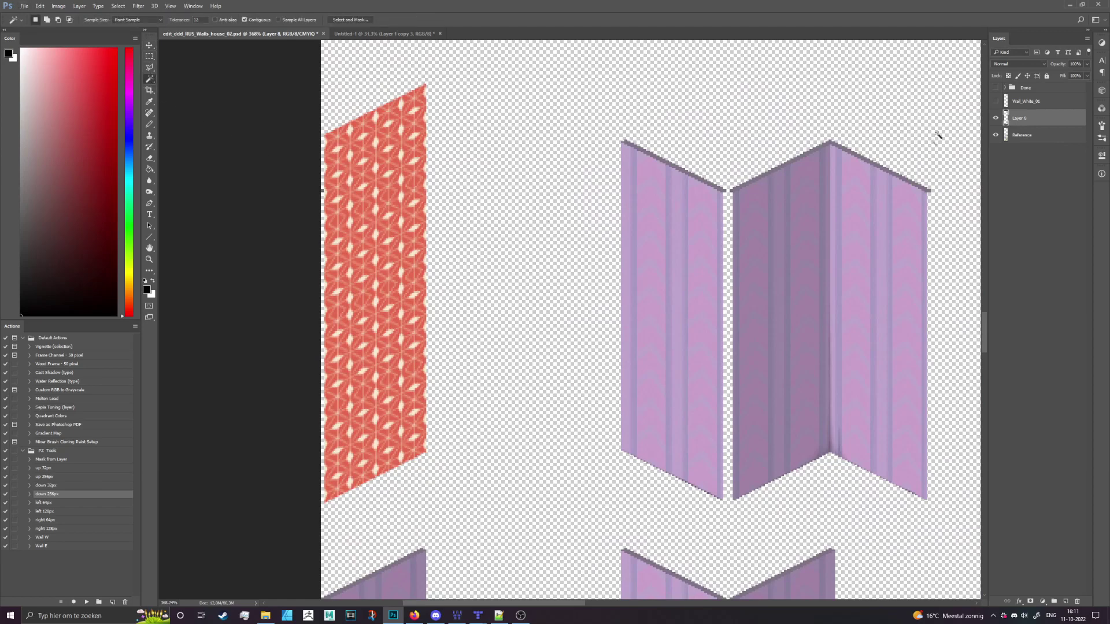
left_click(996, 119)
key("alt+bracketleft")
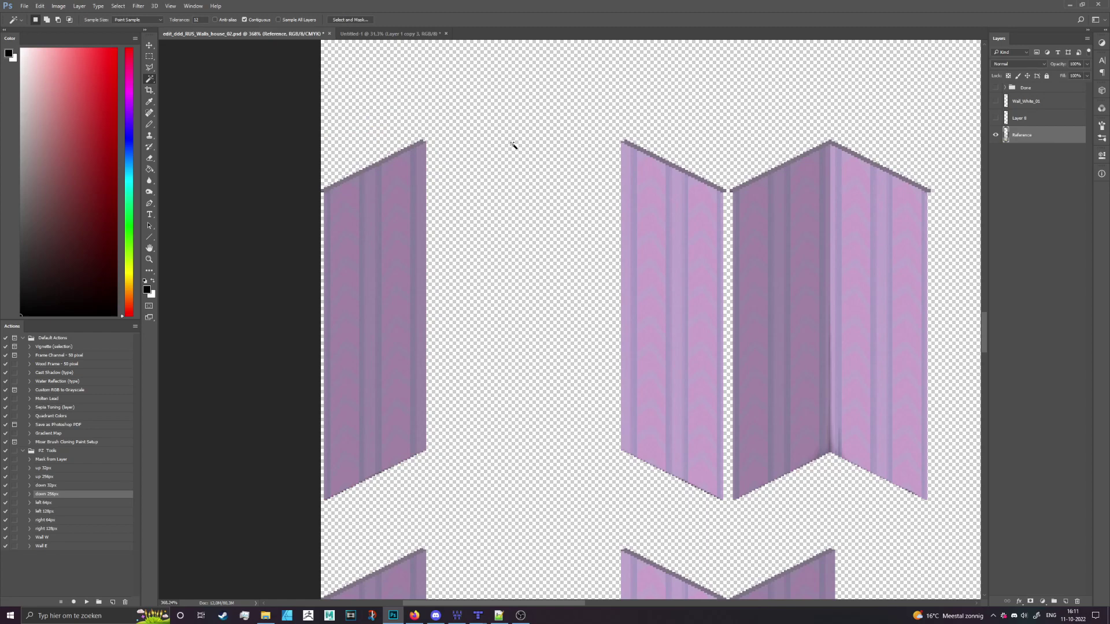
left_click(509, 199)
scroll(448, 250, "down", 3)
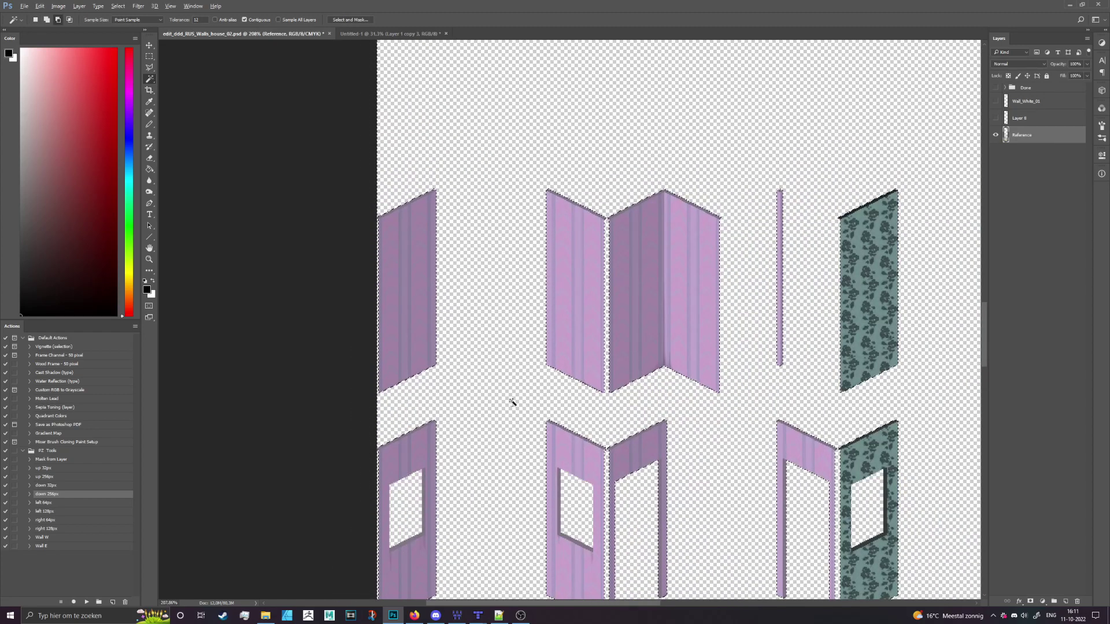
scroll(393, 215, "up", 3)
Delete the red wall's part above the wall's top edge, then deselect.
left_click(995, 118)
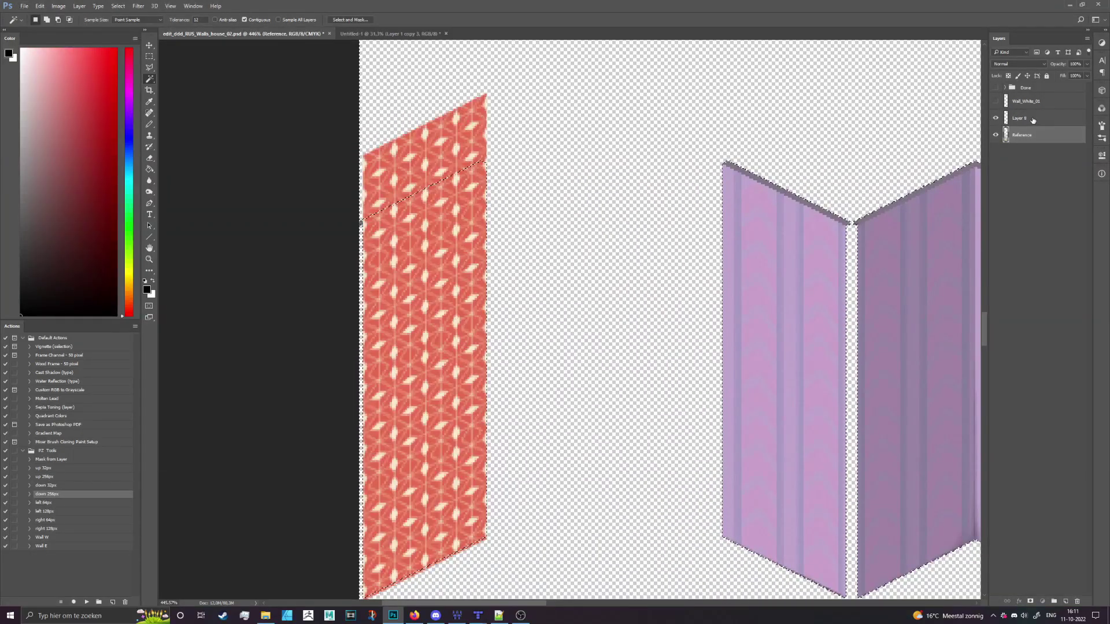
left_click(1033, 119)
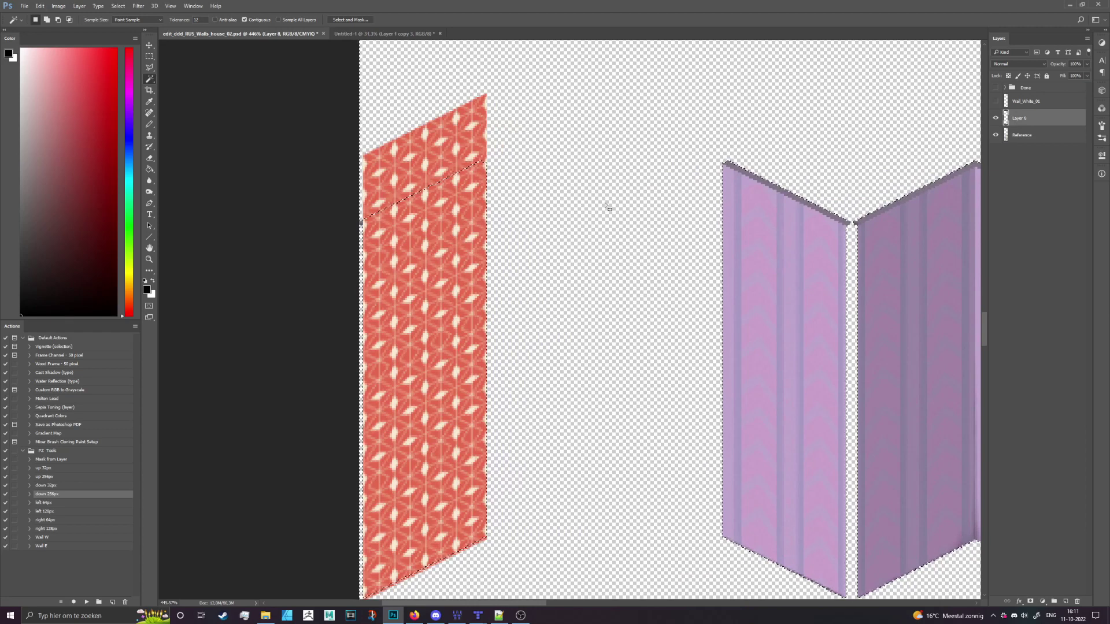
key("Delete")
key("ctrl+d")
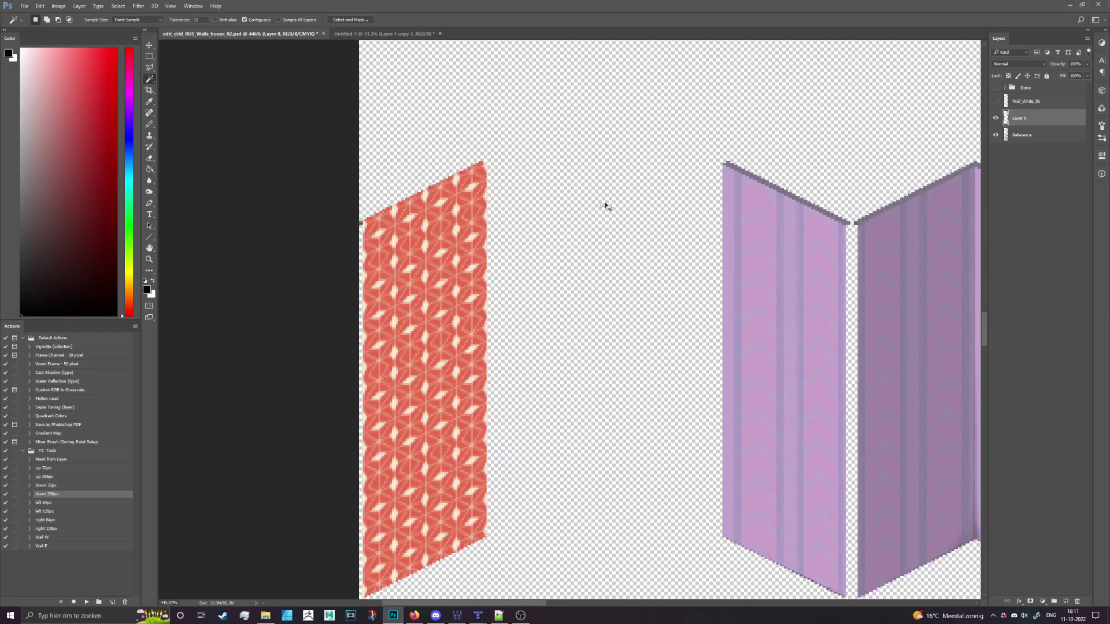
scroll(405, 208, "down", 1)
scroll(260, 206, "down", 2)
scroll(647, 223, "up", 2)
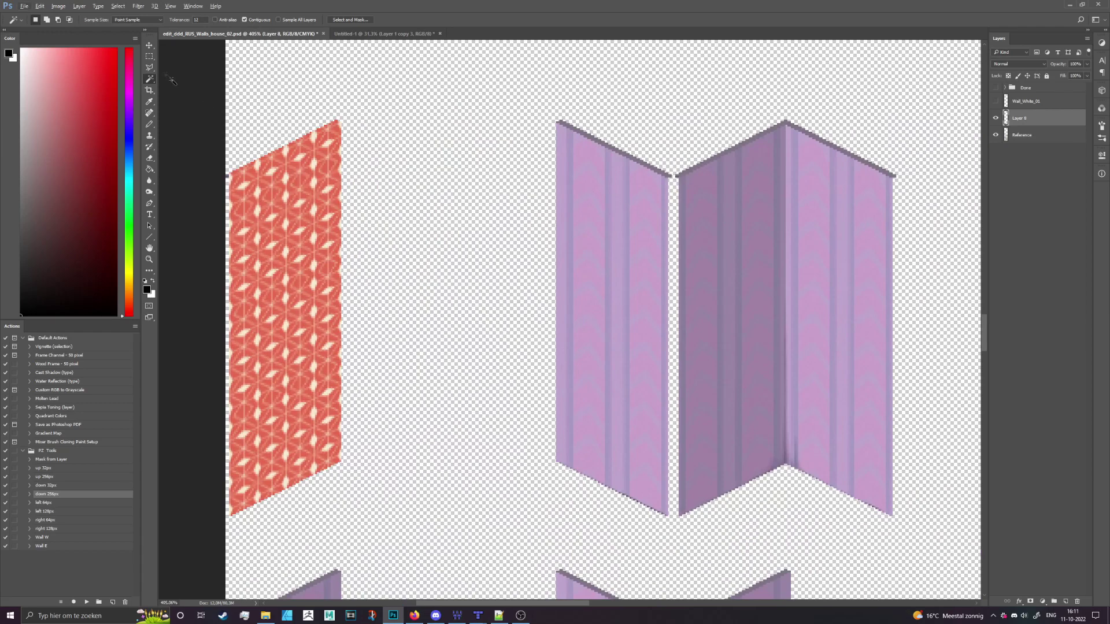
Copy the red wall, flip the copy horizontally and place it against the purple corner.
left_click(151, 45)
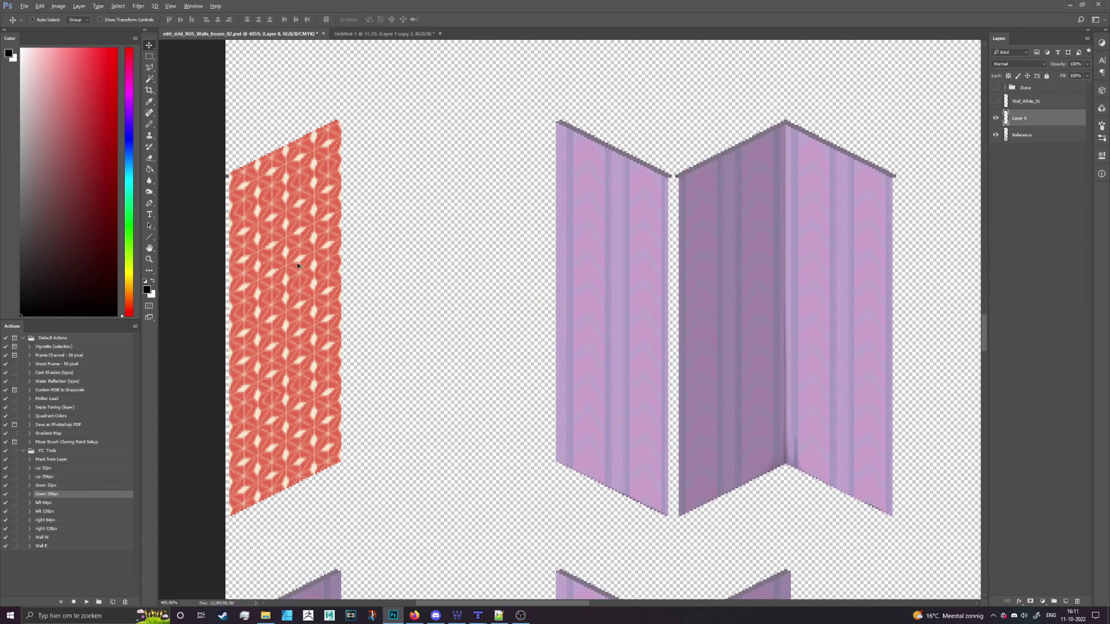
left_click_drag(297, 265, 495, 266, "alt")
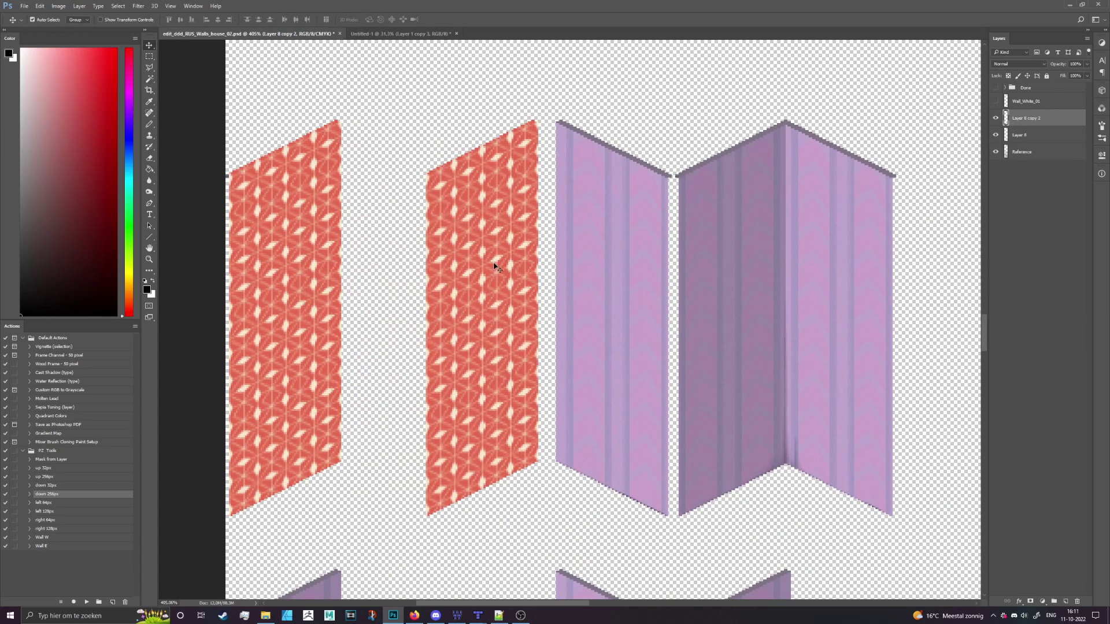
key("ctrl+t")
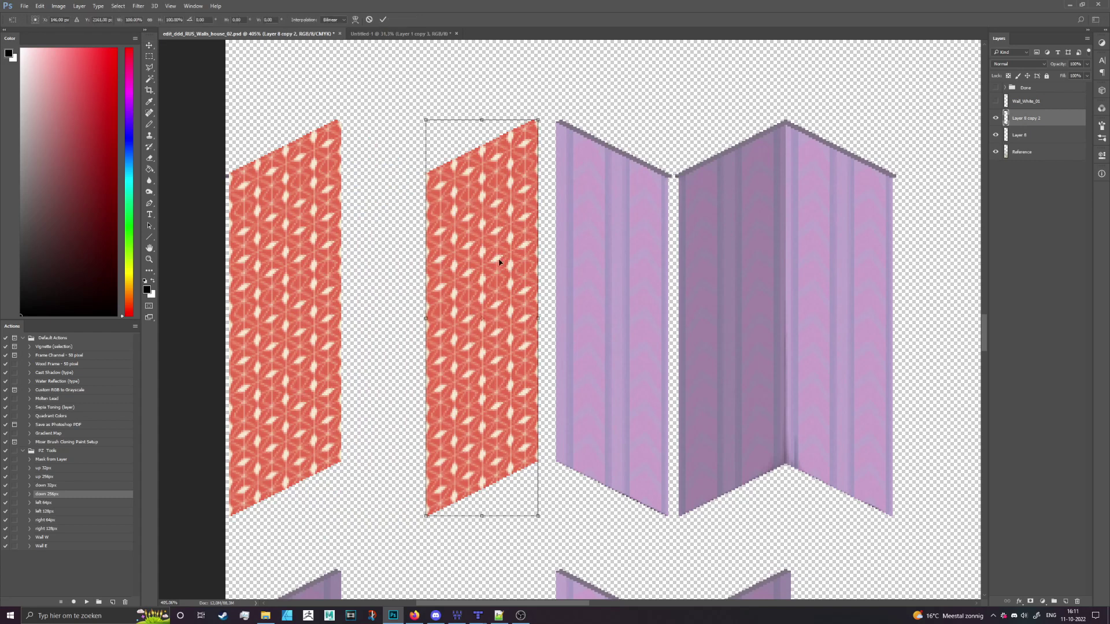
right_click(499, 262)
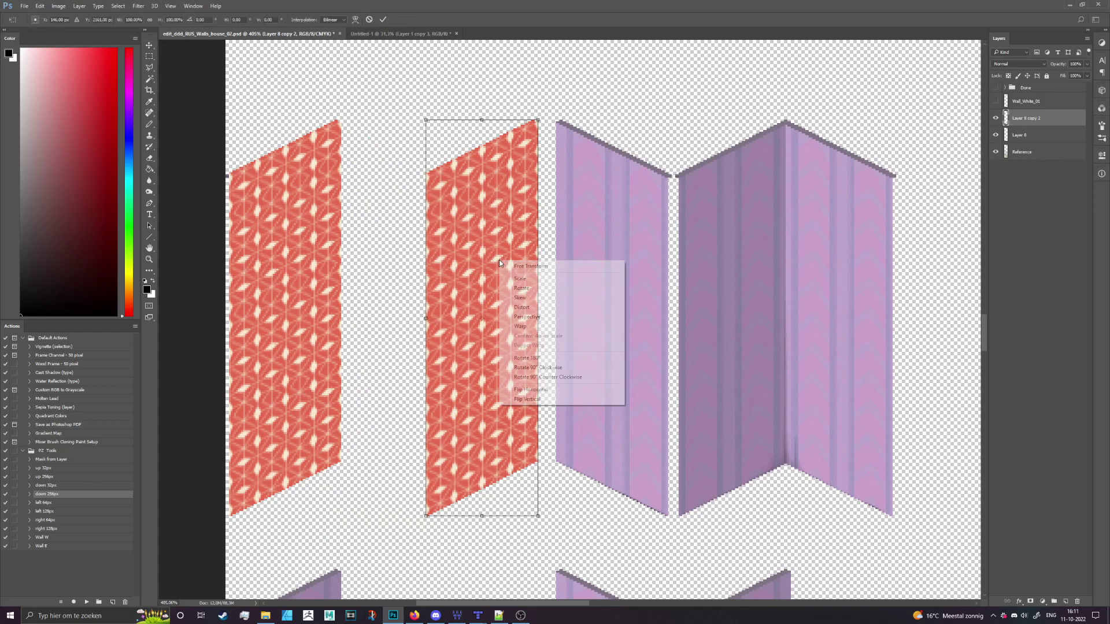
left_click(550, 392)
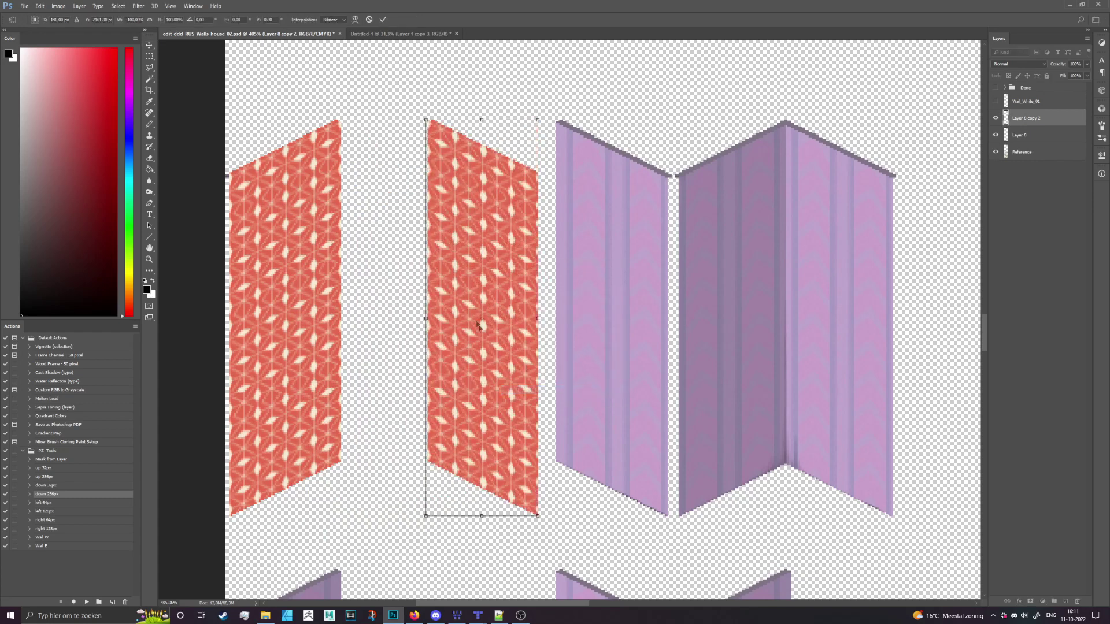
left_click_drag(491, 242, 635, 223)
scroll(551, 233, "up", 1)
key("Return")
scroll(607, 306, "down", 4)
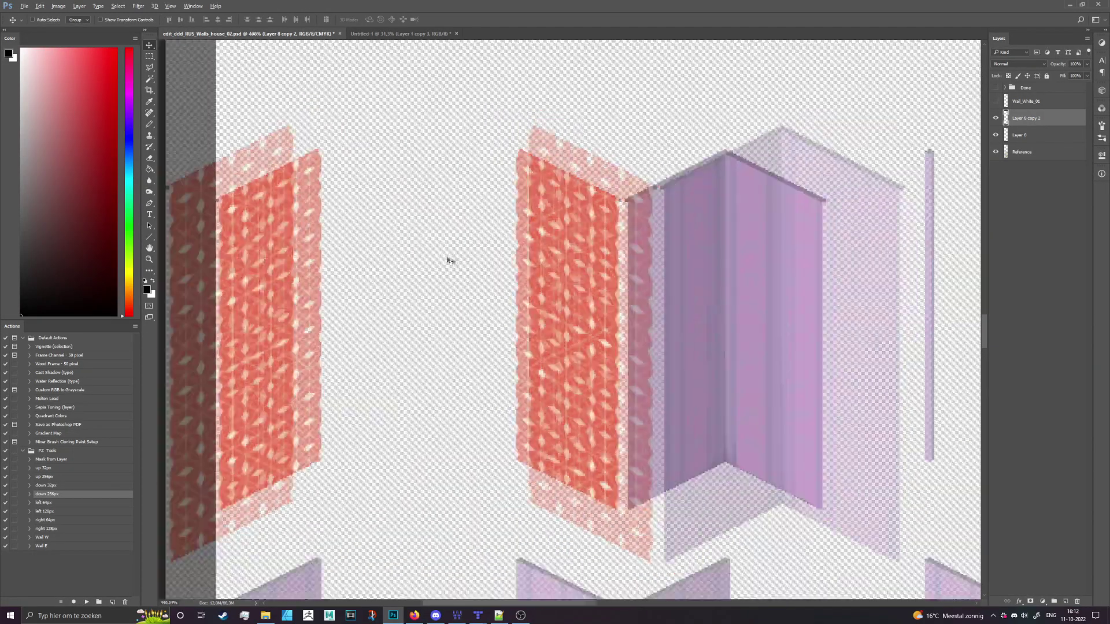
right_click(1027, 125)
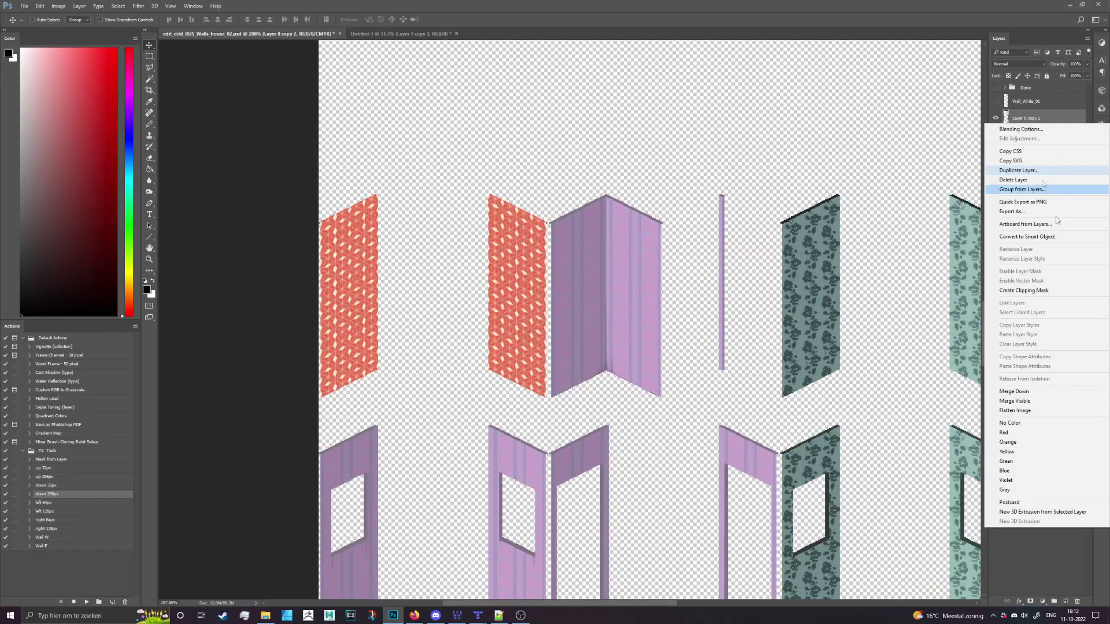
Shift the copied wall 128 px right with the 'right 128px' action and merge it down.
left_click(1040, 392)
key("ctrl+z")
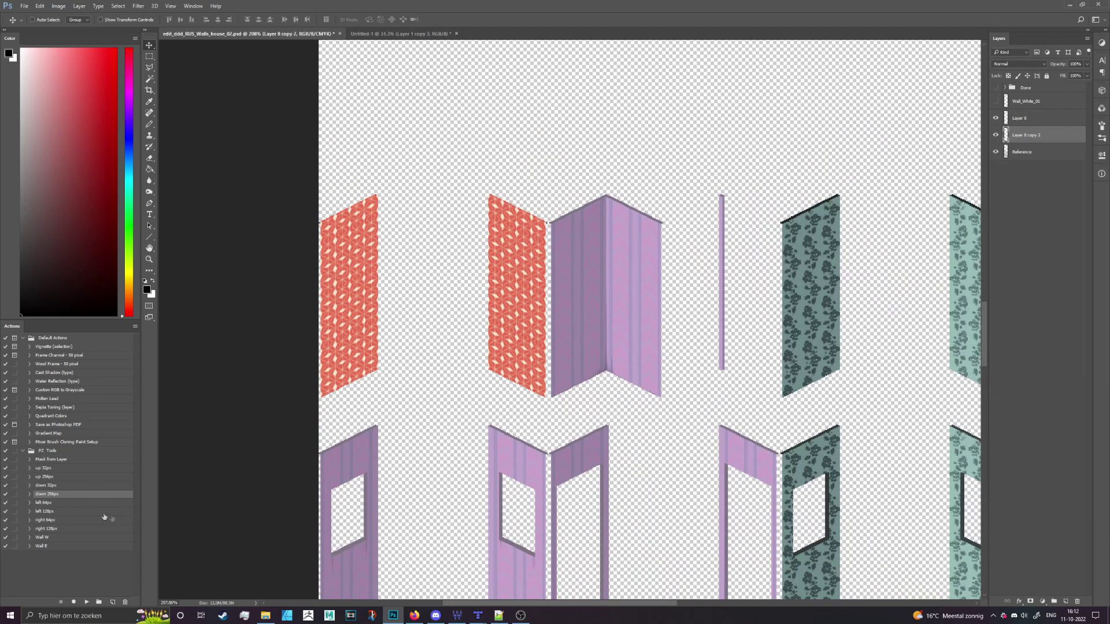
left_click(63, 534)
left_click(87, 603)
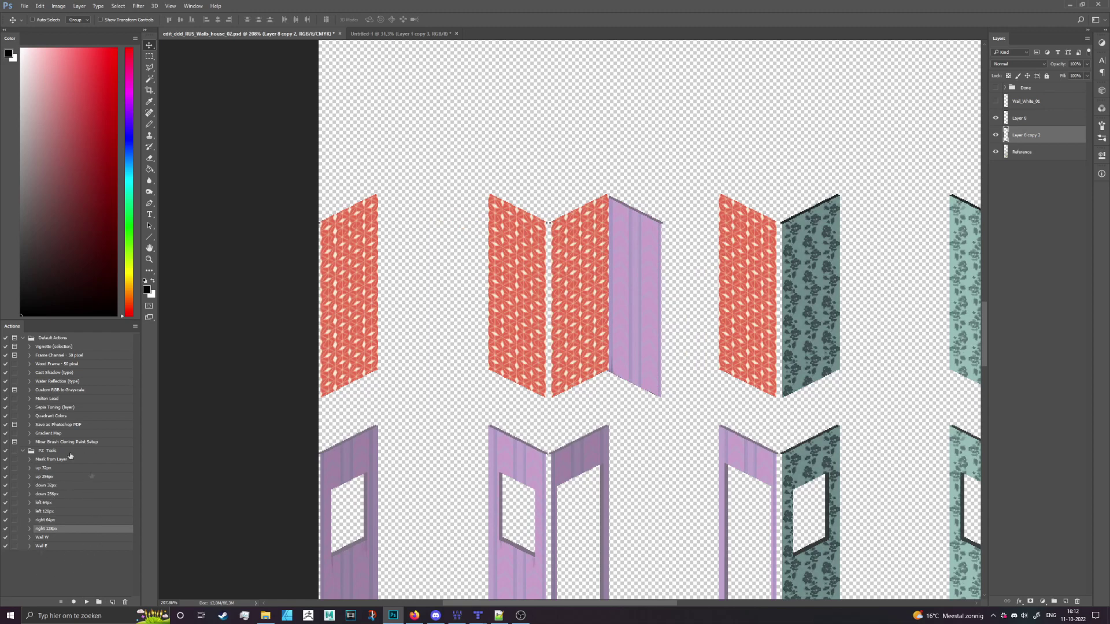
scroll(399, 401, "down", 2)
right_click(1054, 124)
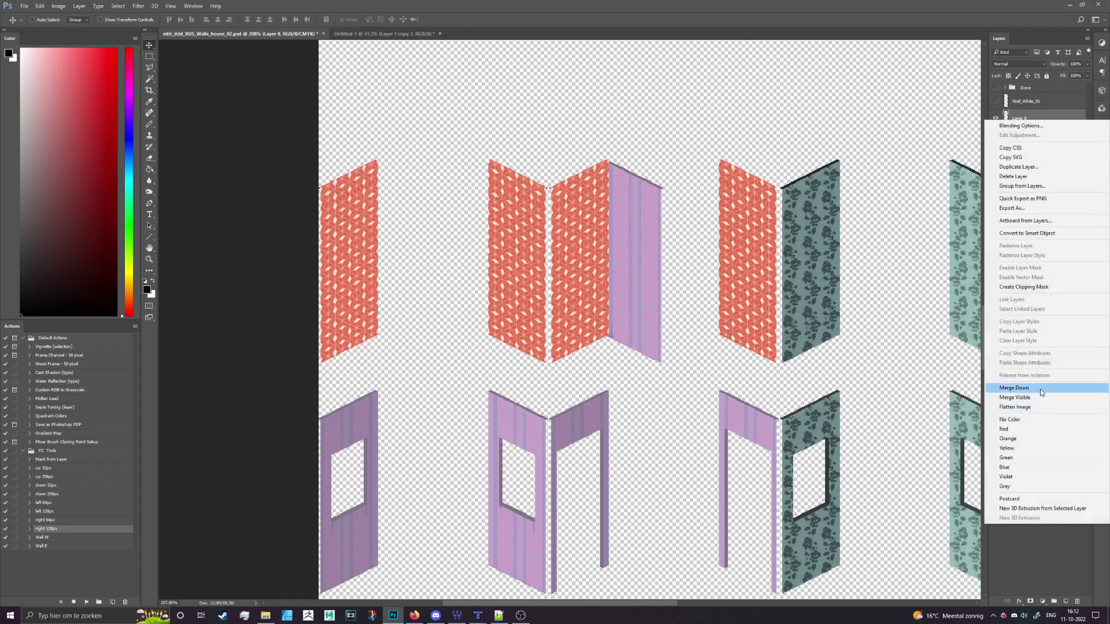
left_click(1000, 388)
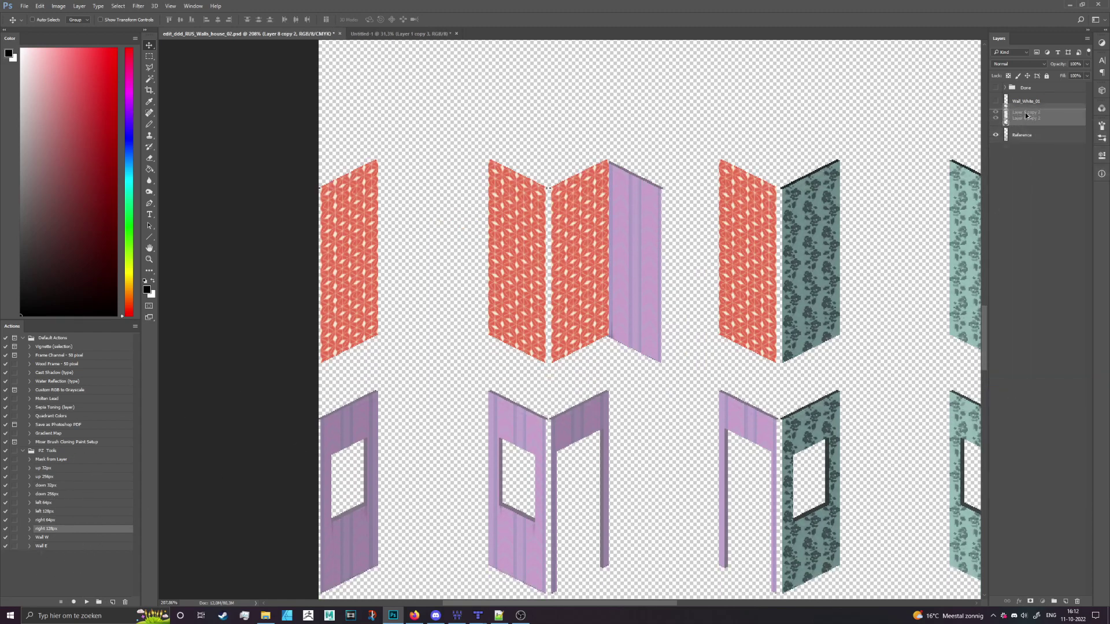
Copy the merged red wall down onto the lower row and merge all red layers into one.
left_click_drag(1027, 116, 1021, 122)
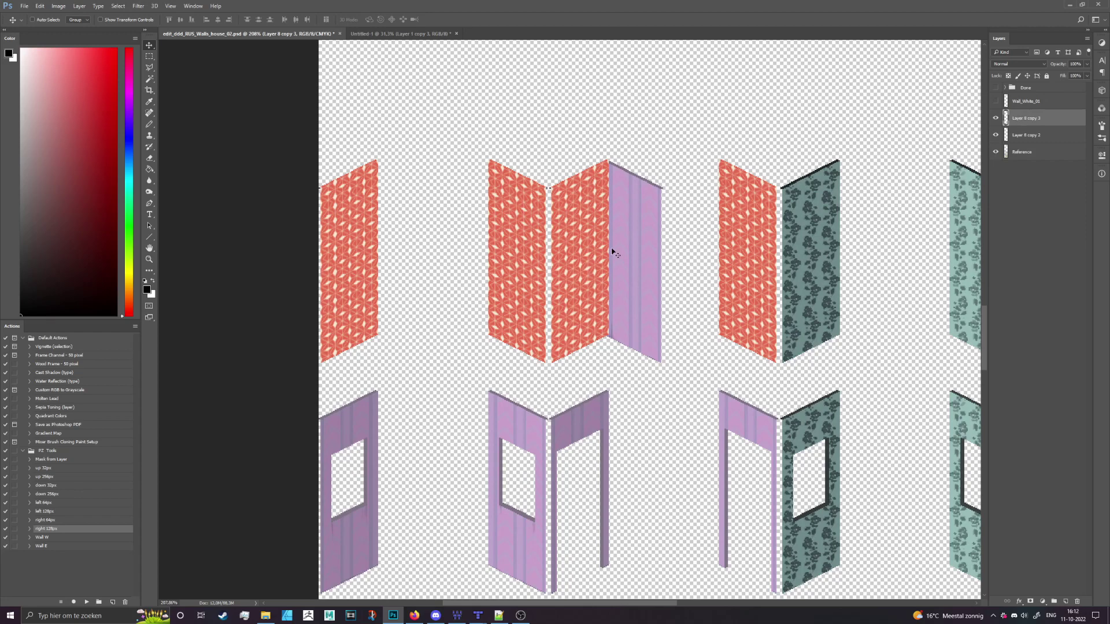
left_click_drag(614, 252, 612, 450)
scroll(383, 357, "down", 3)
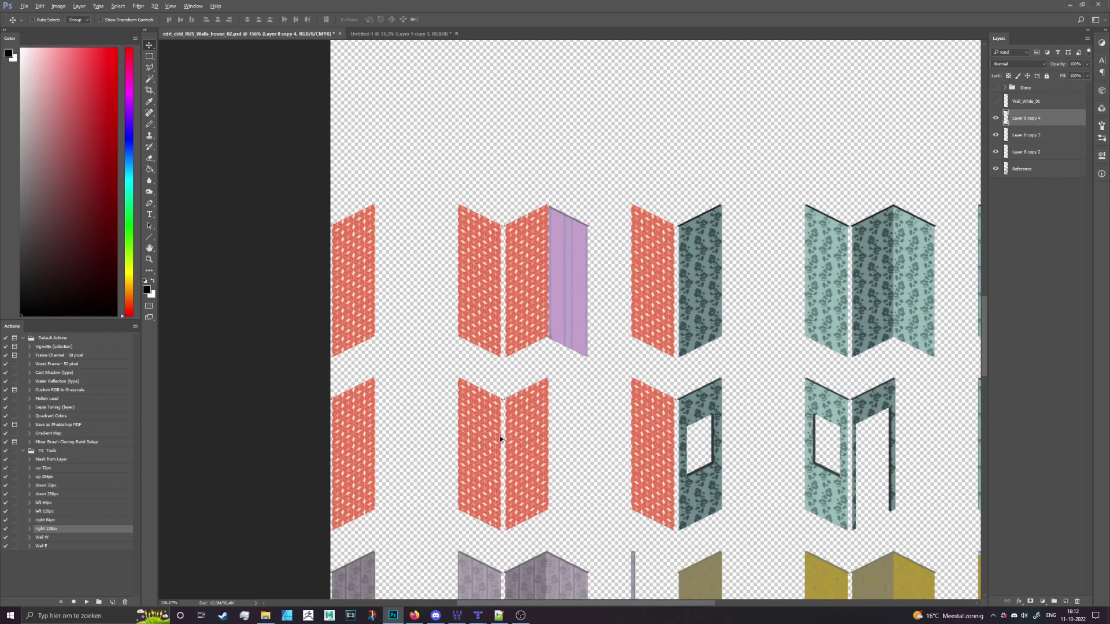
left_click(995, 168)
right_click(1048, 151)
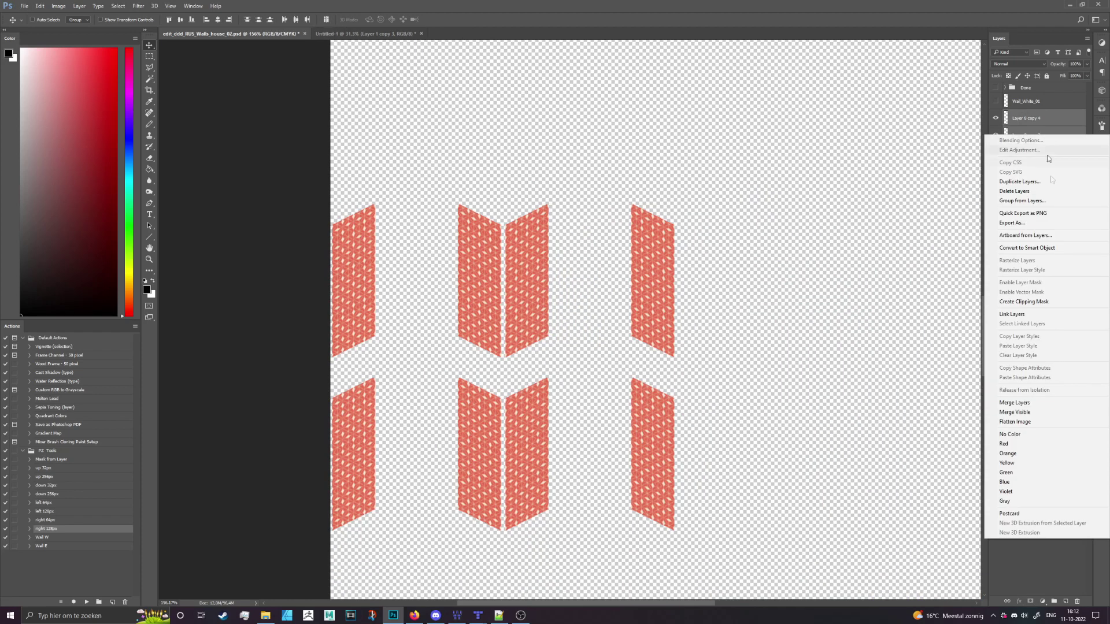
left_click(1035, 404)
left_click(995, 118)
left_click(995, 117)
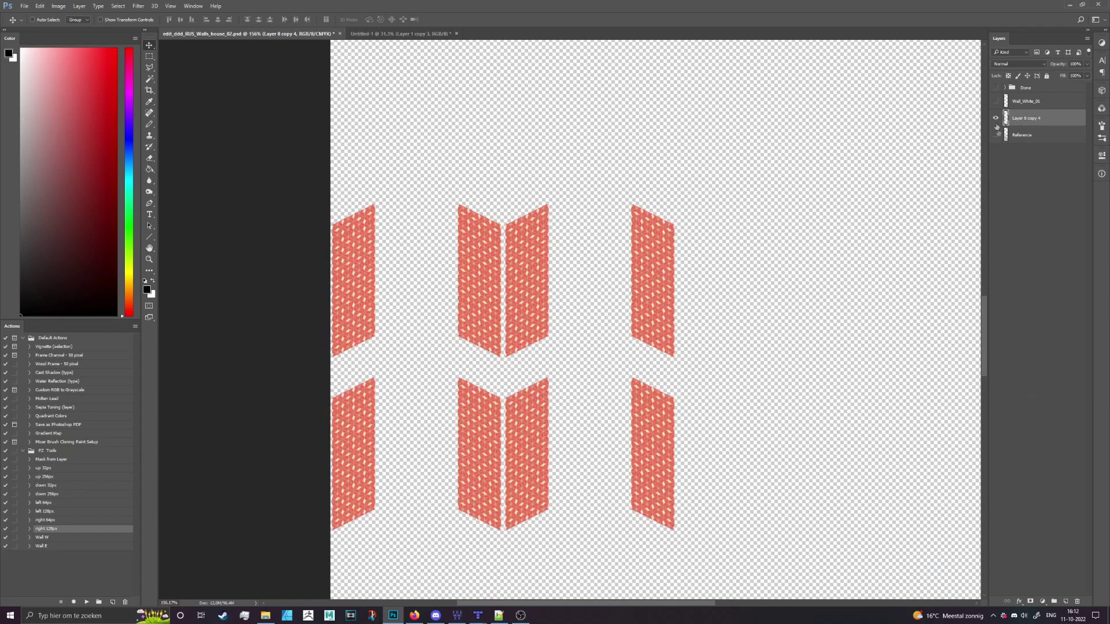
left_click(997, 137)
scroll(608, 335, "up", 5)
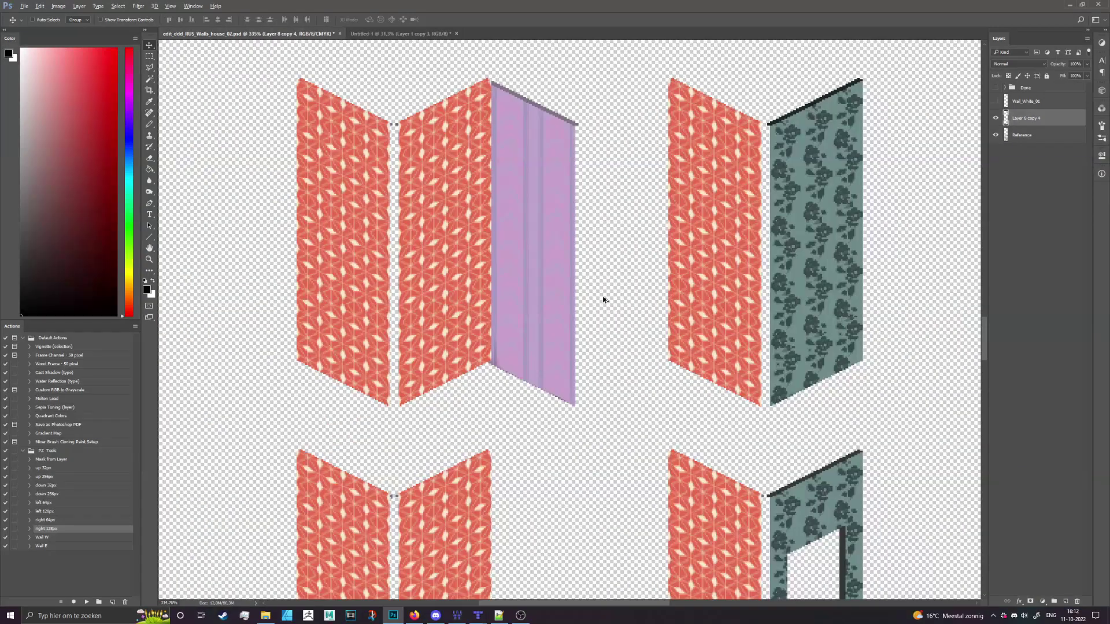
Clear the stray red pixels overlapping the purple wall corner.
scroll(479, 347, "up", 6)
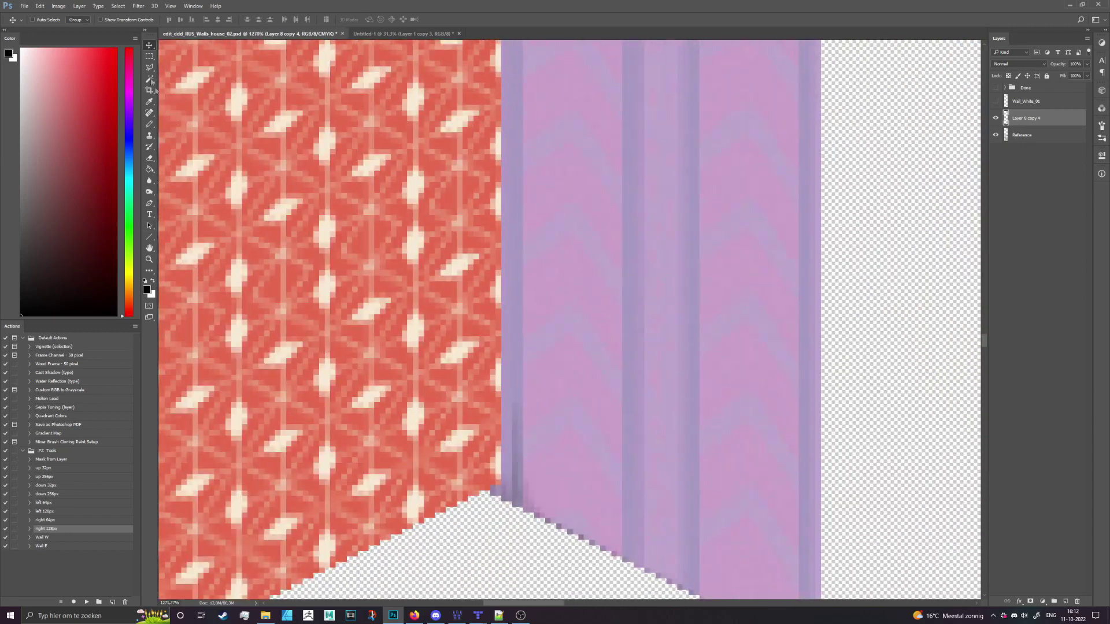
left_click(149, 56)
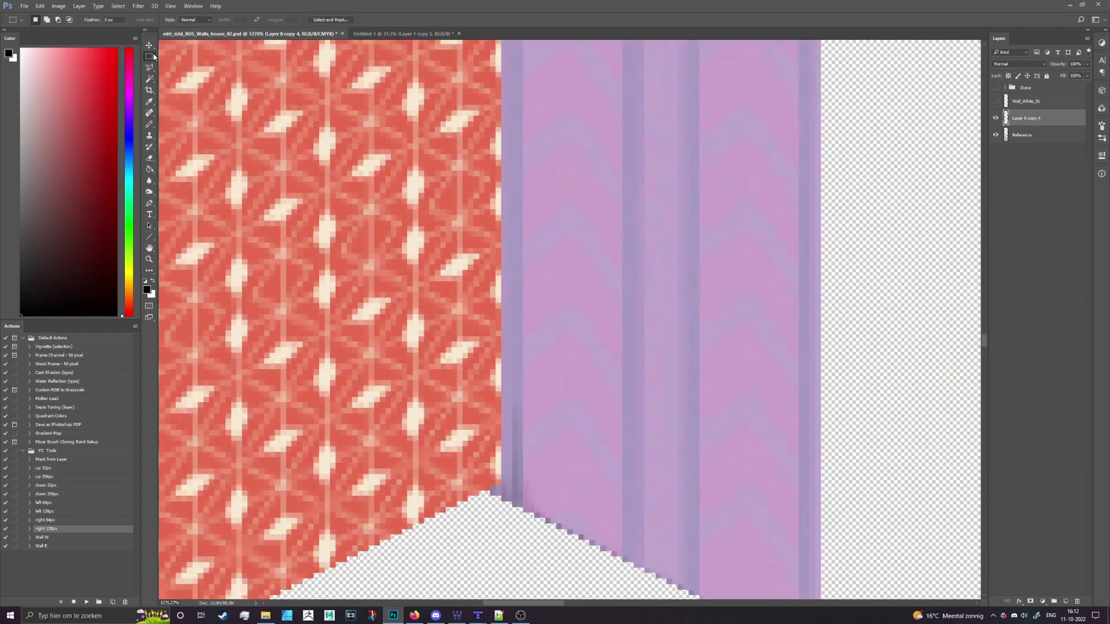
scroll(442, 513, "up", 4)
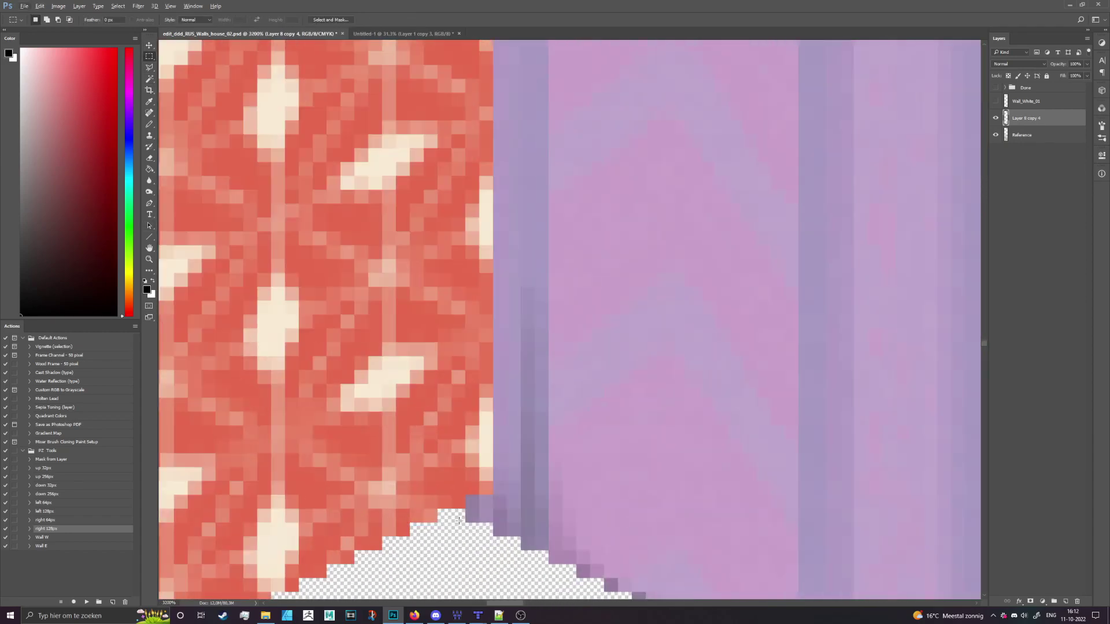
left_click_drag(513, 486, 534, 185)
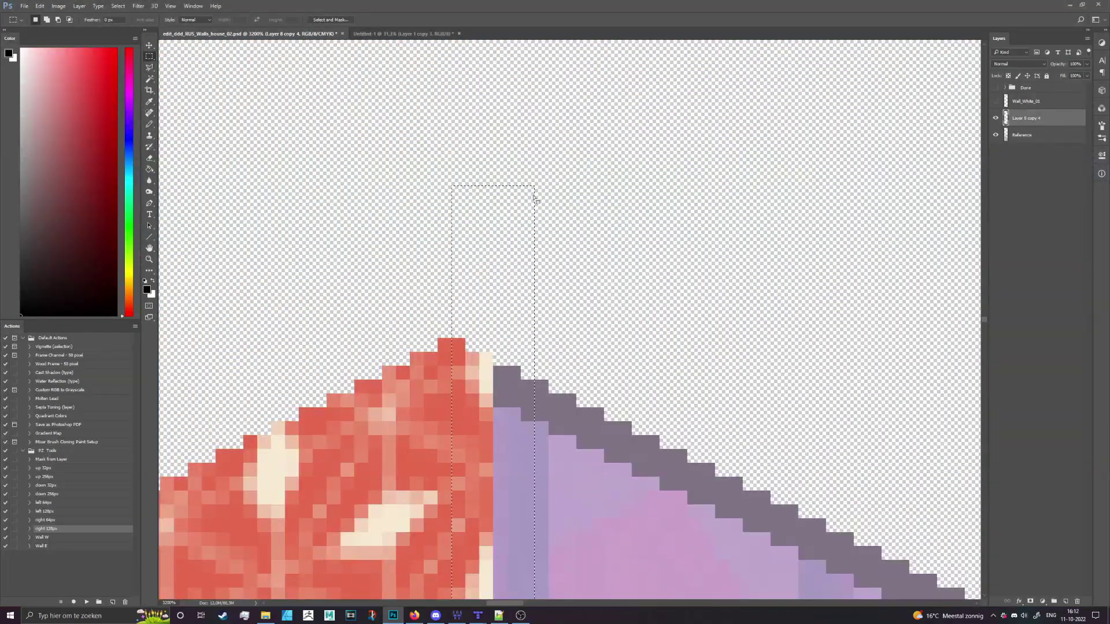
scroll(347, 231, "down", 10)
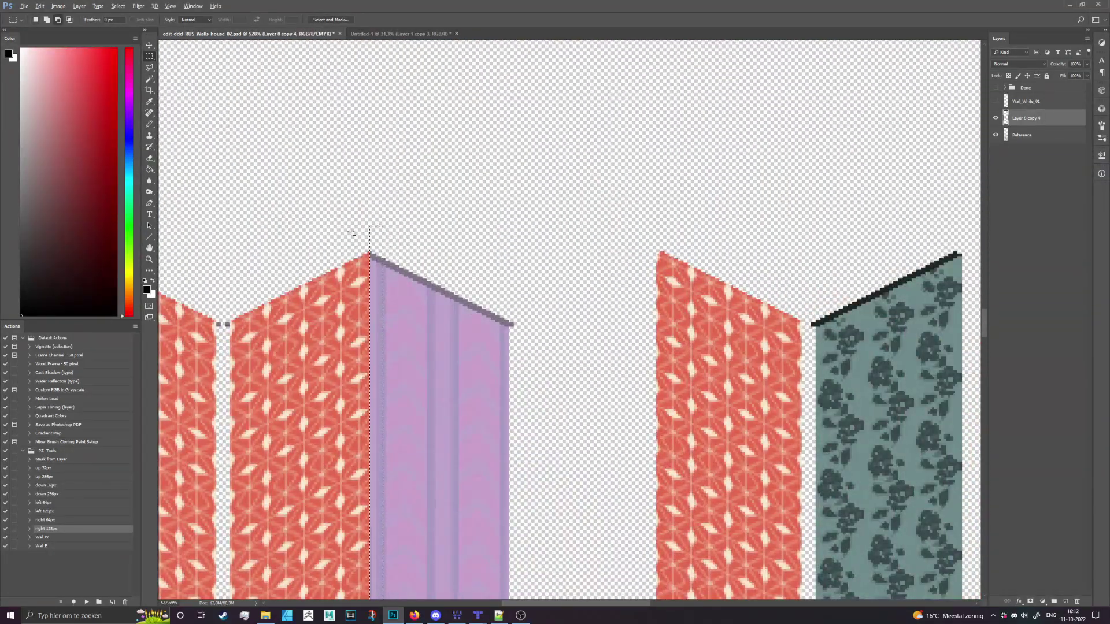
scroll(547, 277, "up", 10)
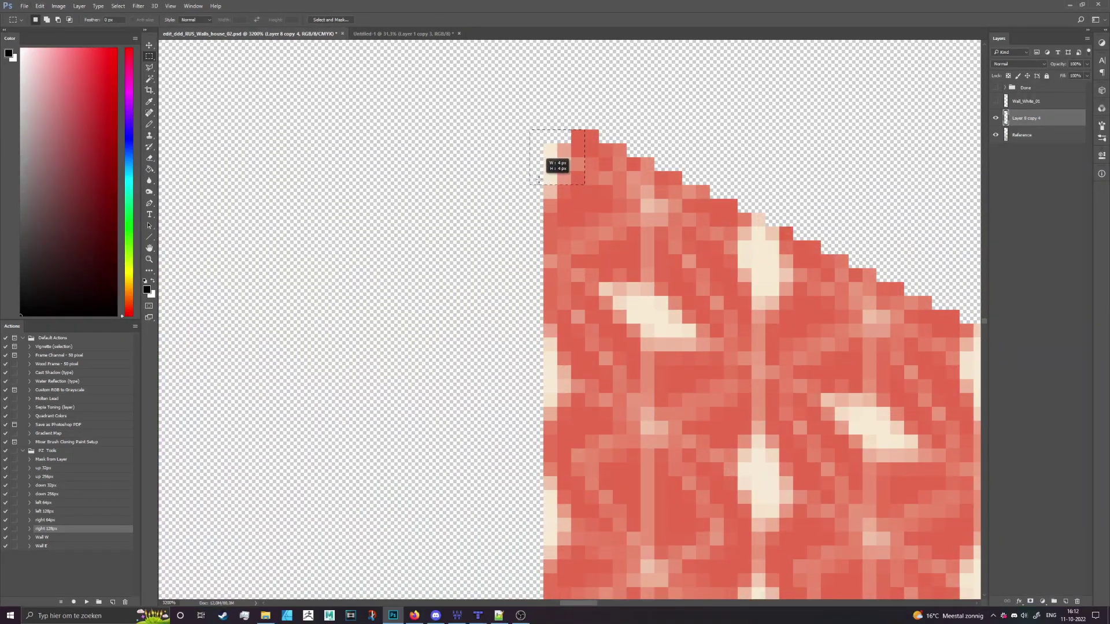
left_click_drag(488, 212, 458, 523)
left_click_drag(454, 460, 454, 463)
key("Delete")
scroll(574, 225, "down", 12)
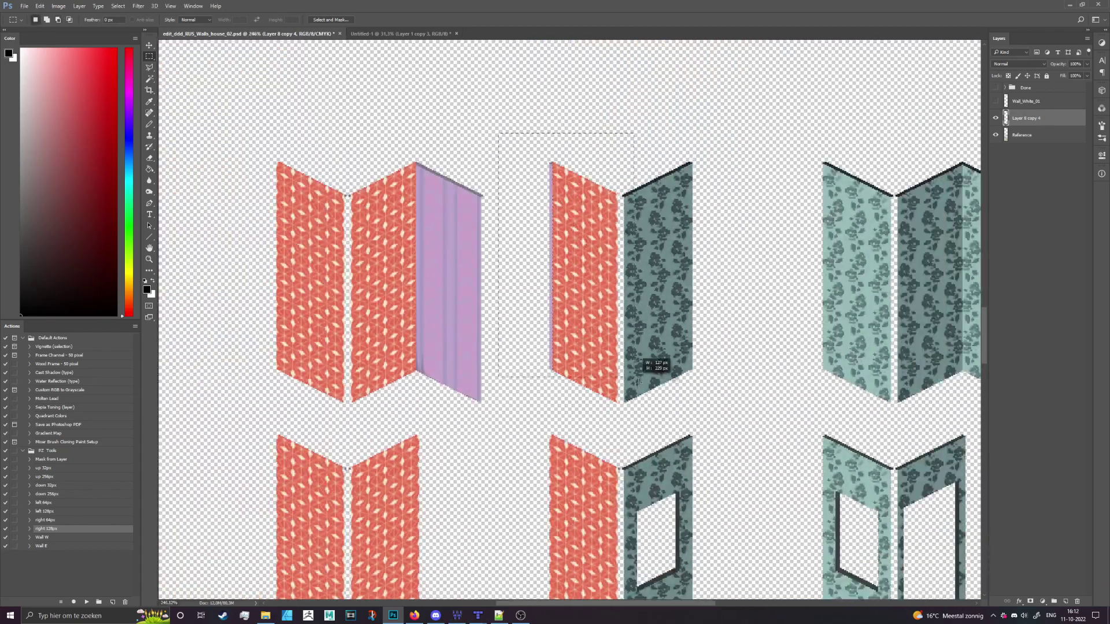
Shift the red panel left over the purple edge, leaving a thin purple seam.
left_click_drag(638, 380, 653, 399)
left_click(664, 419)
left_click(148, 45)
left_click_drag(531, 168, 398, 158)
scroll(398, 157, "up", 12)
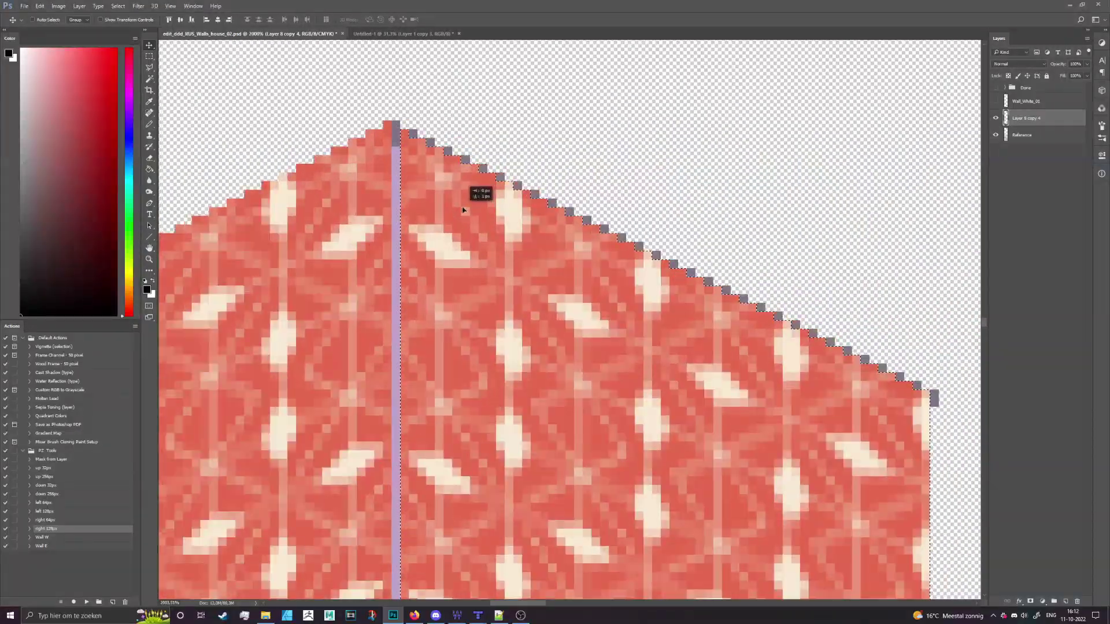
Draw rectangular selections around the left and right red wall panels.
scroll(452, 198, "down", 9)
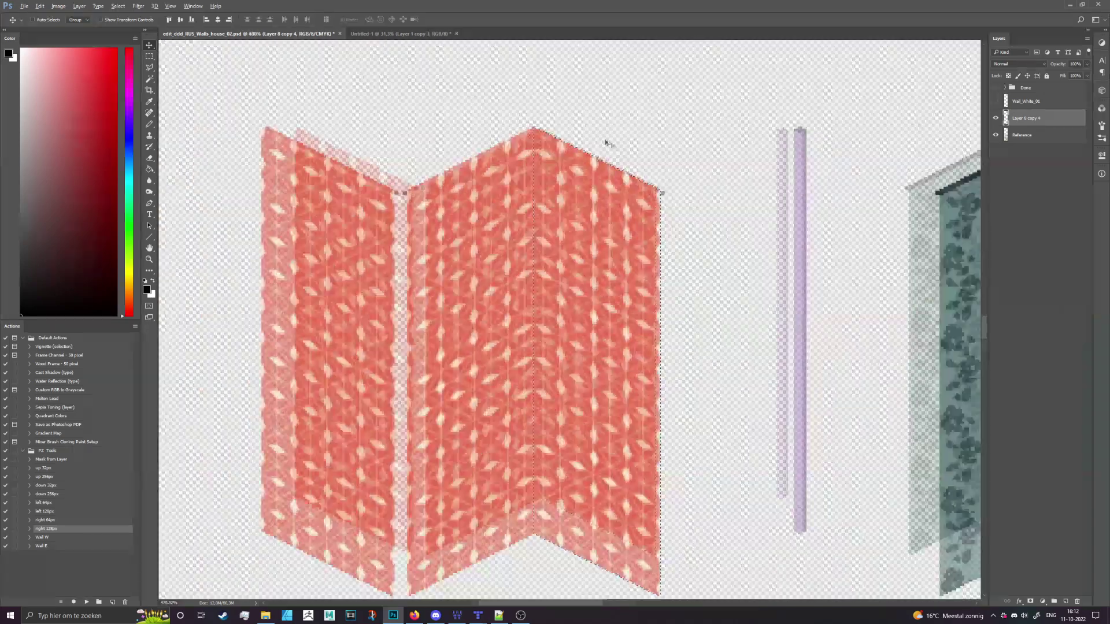
scroll(688, 164, "down", 3)
scroll(441, 176, "down", 1)
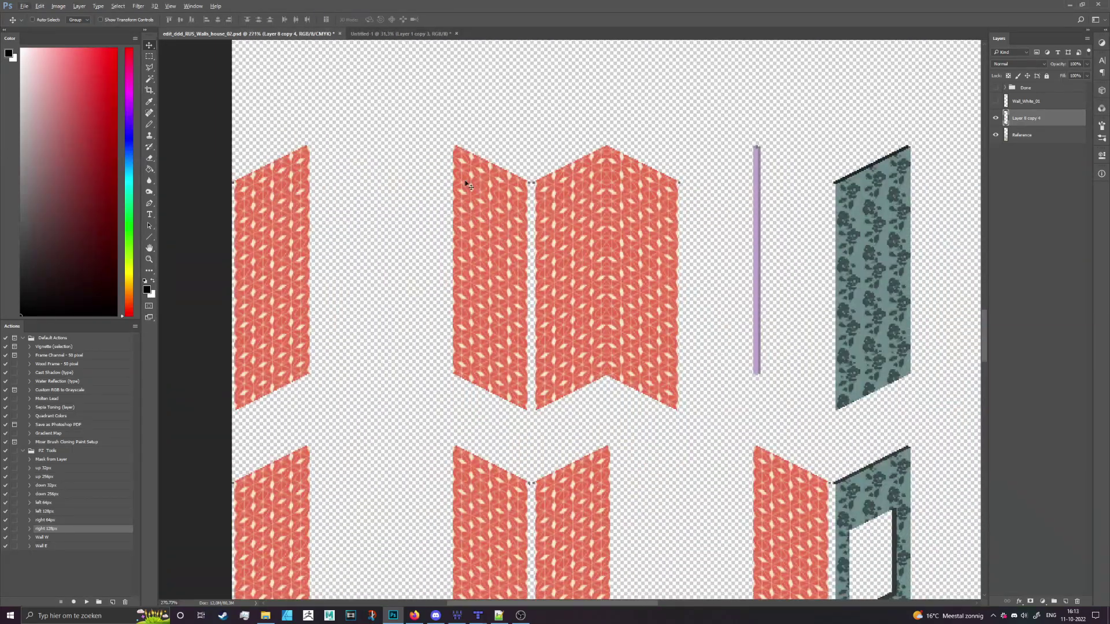
scroll(465, 185, "down", 1)
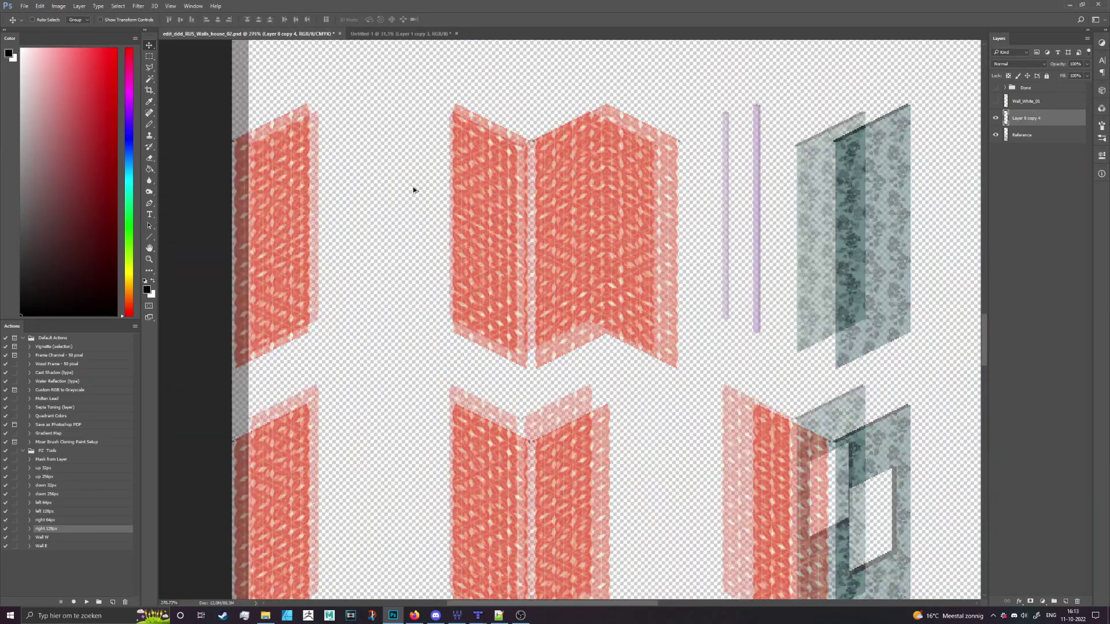
left_click(149, 56)
left_click_drag(213, 87, 382, 560)
left_click_drag(586, 551, 503, 343)
scroll(557, 147, "up", 2)
scroll(549, 139, "up", 1)
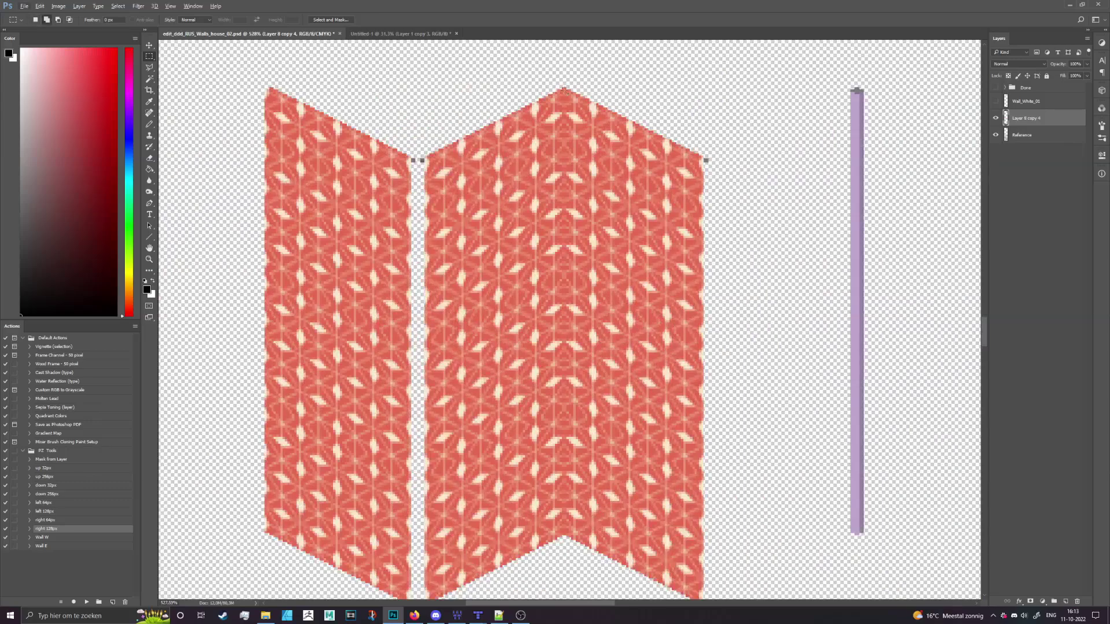
left_click_drag(562, 196, 420, 492)
scroll(459, 405, "up", 5)
scroll(474, 347, "down", 5)
scroll(421, 492, "up", 3)
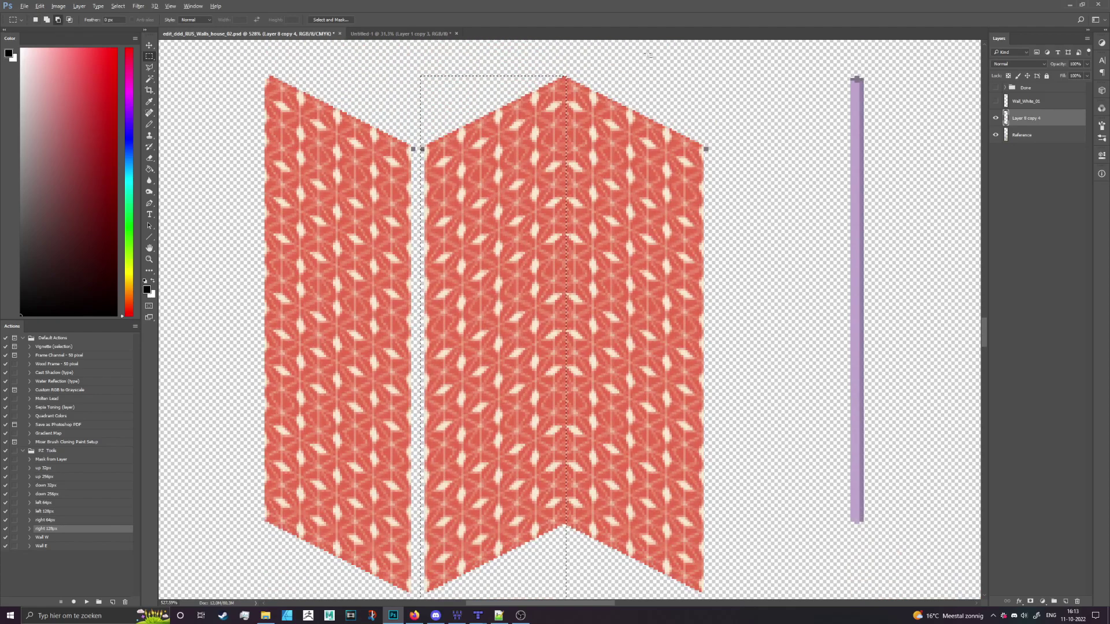
left_click_drag(638, 78, 567, 562)
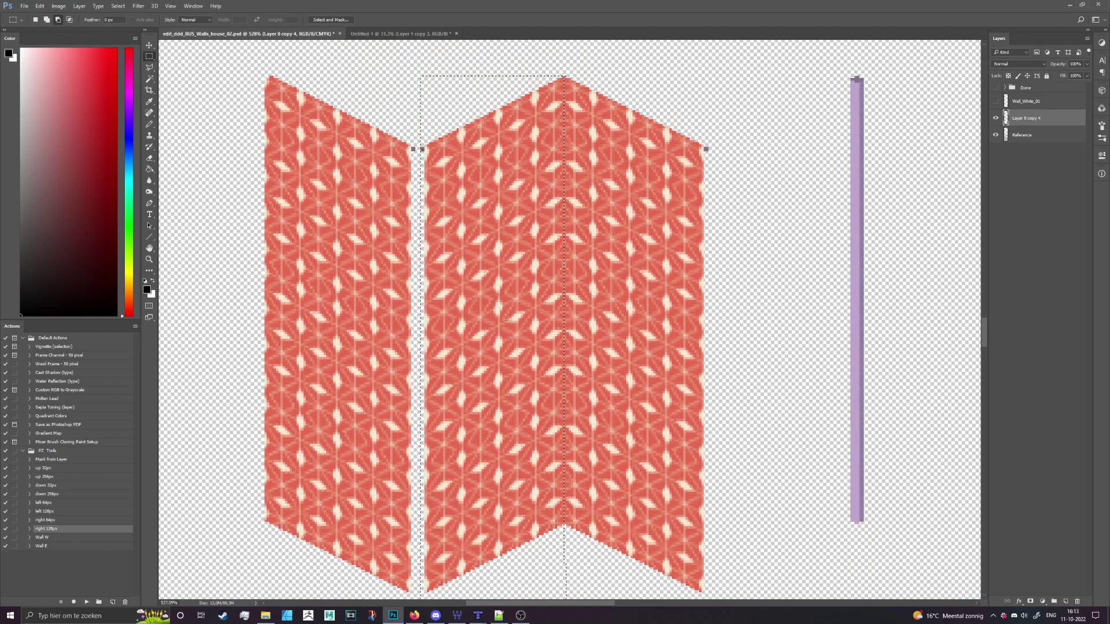
scroll(508, 319, "down", 6)
scroll(372, 280, "up", 4)
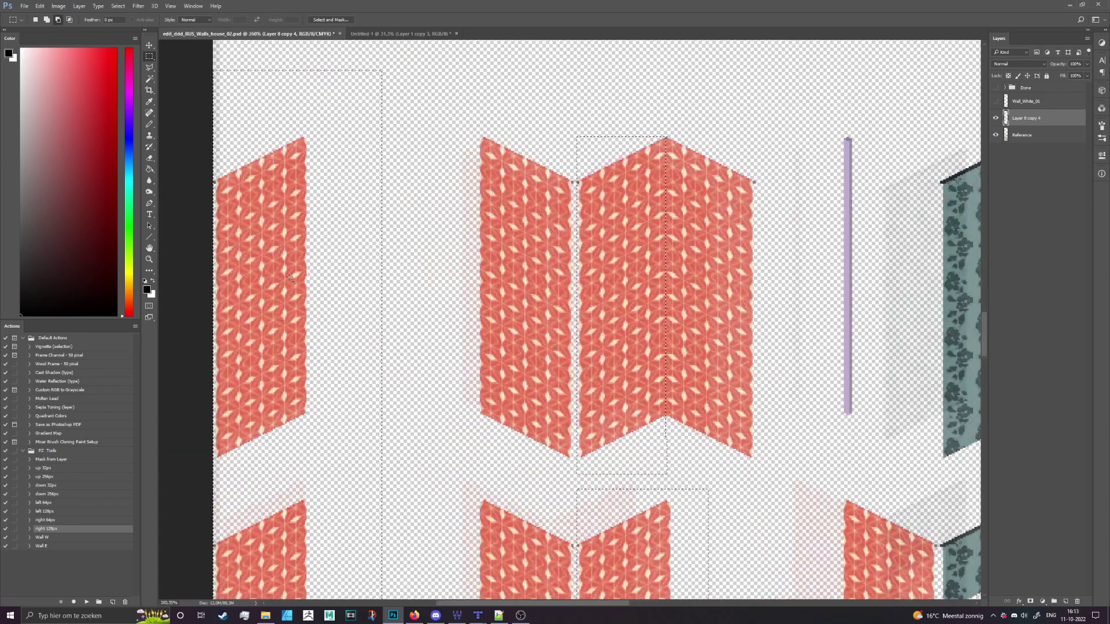
scroll(290, 277, "up", 4)
Lower the selected red walls' saturation to -10 after trying and cancelling Brightness/Contrast.
left_click(58, 6)
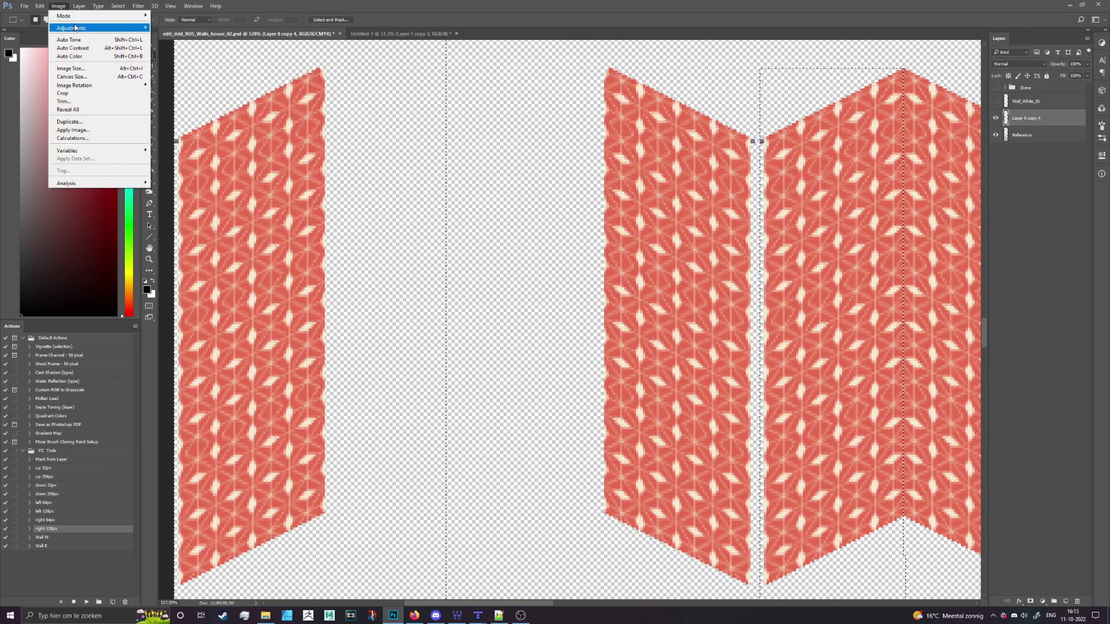
mouse_move(75, 27)
left_click(173, 28)
left_click_drag(744, 227, 740, 227)
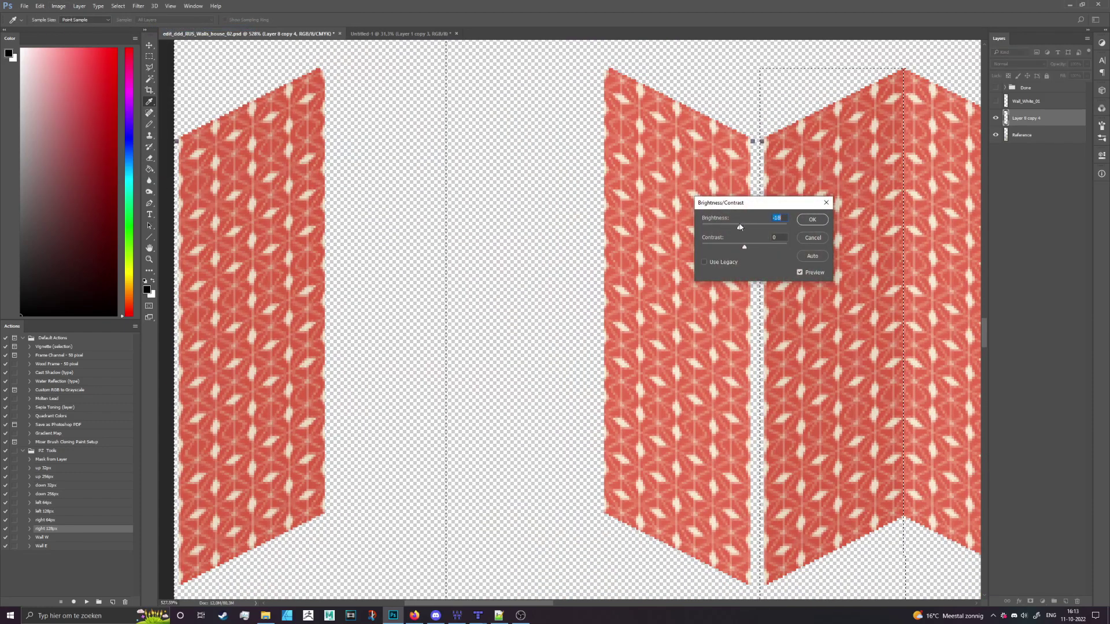
key("Escape")
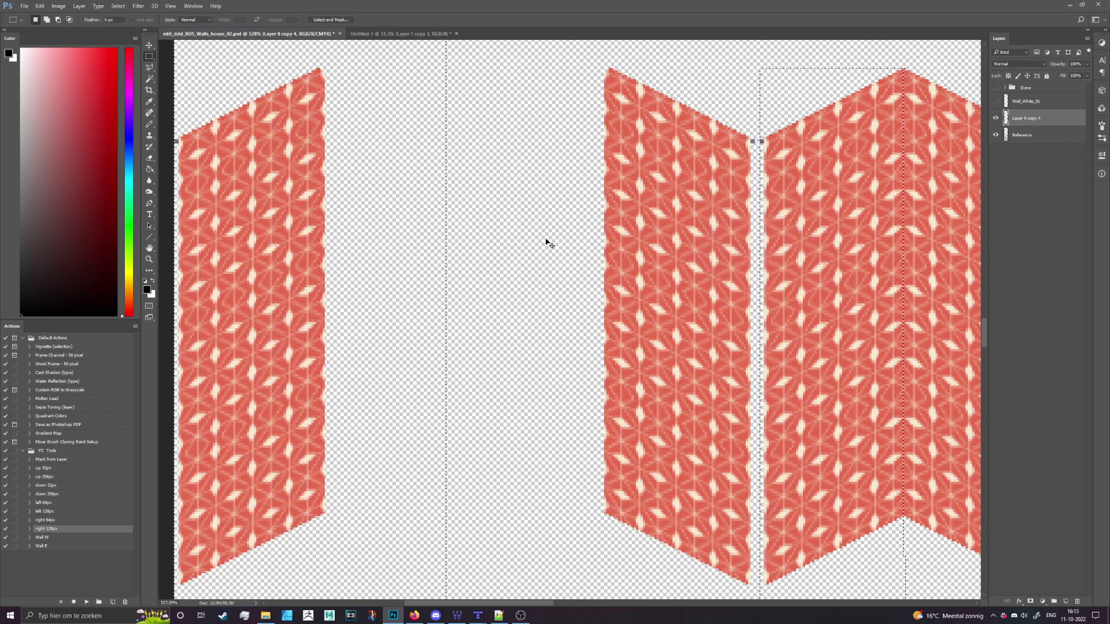
key("ctrl+u")
left_click_drag(799, 311, 790, 334)
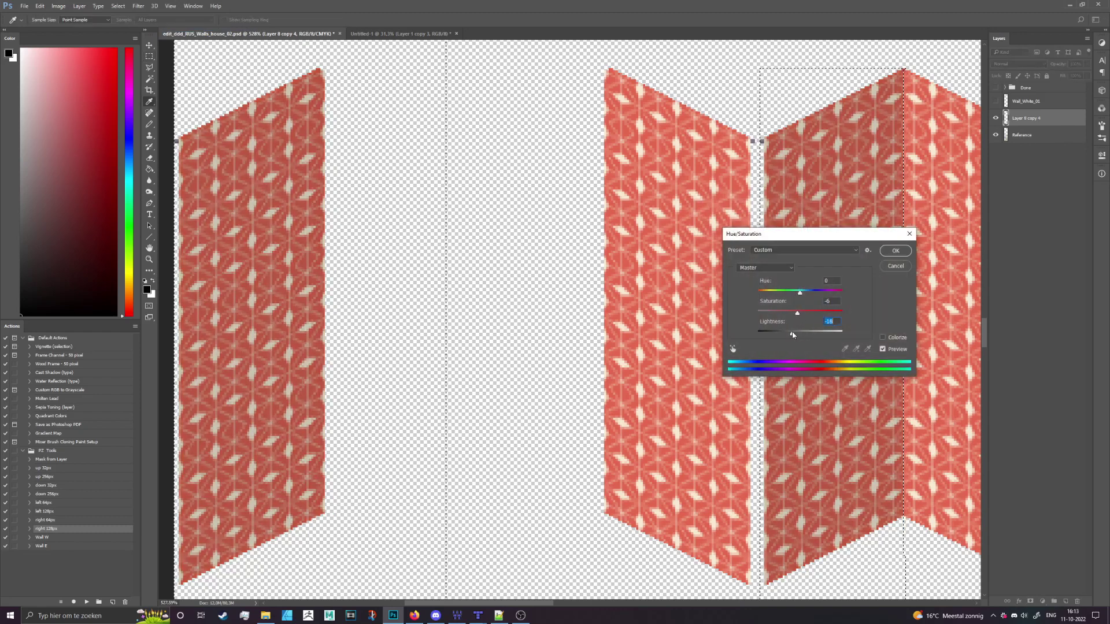
left_click(895, 251)
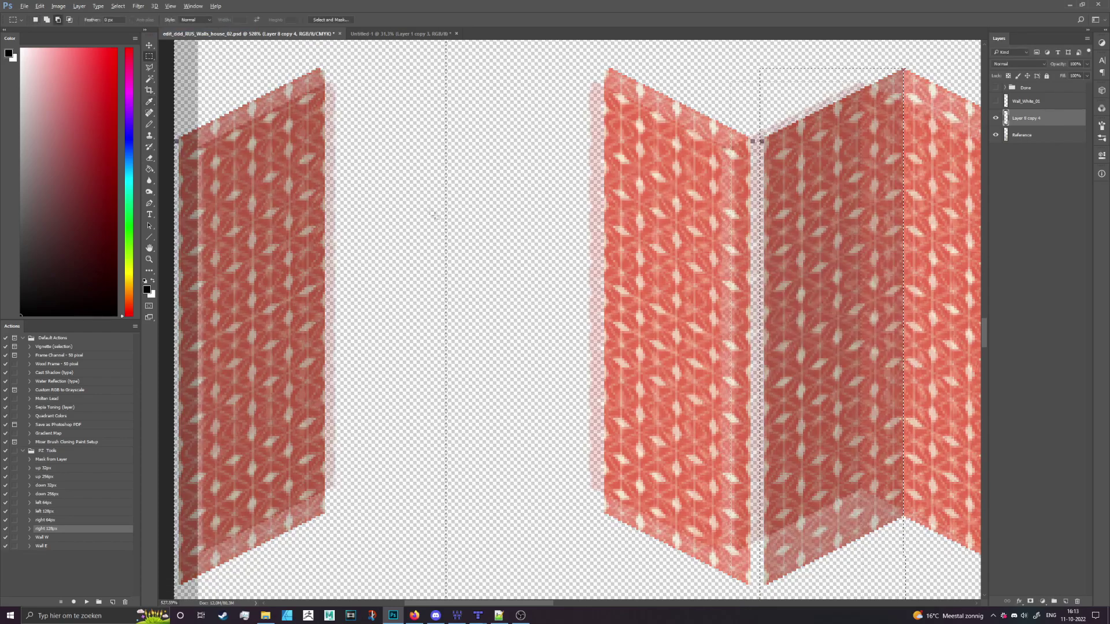
Select the area around the upper-left wall panel with the Rectangular Marquee.
key("m")
scroll(453, 198, "down", 5)
scroll(470, 177, "up", 2)
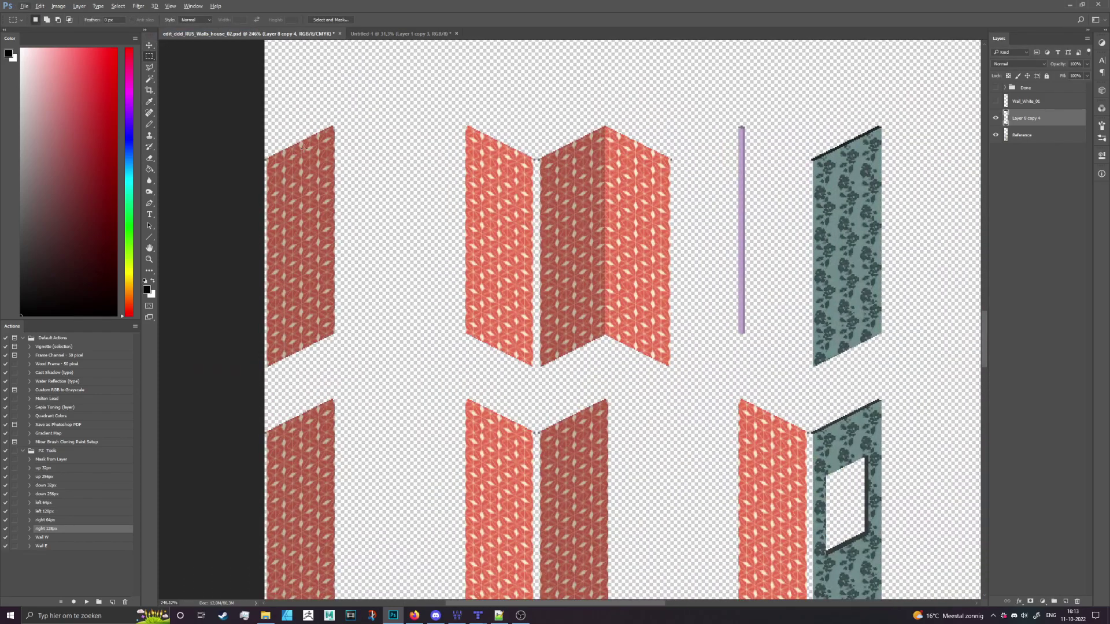
left_click_drag(261, 112, 398, 334)
Move a 12 by 192 px strip of the red wall onto the purple pillar.
scroll(567, 212, "down", 2)
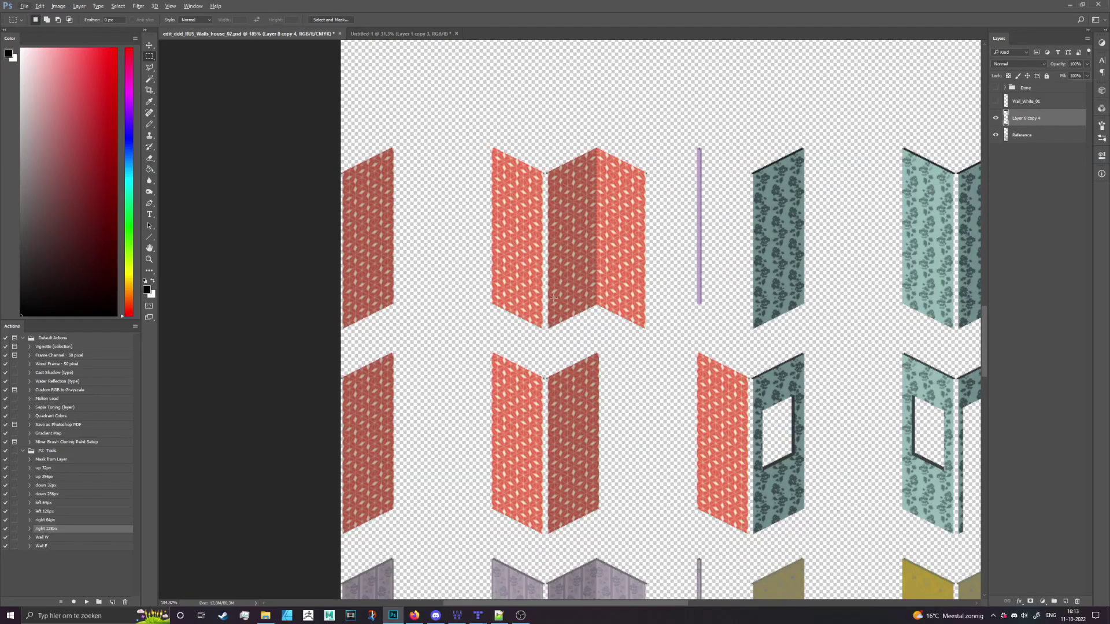
scroll(480, 193, "up", 2)
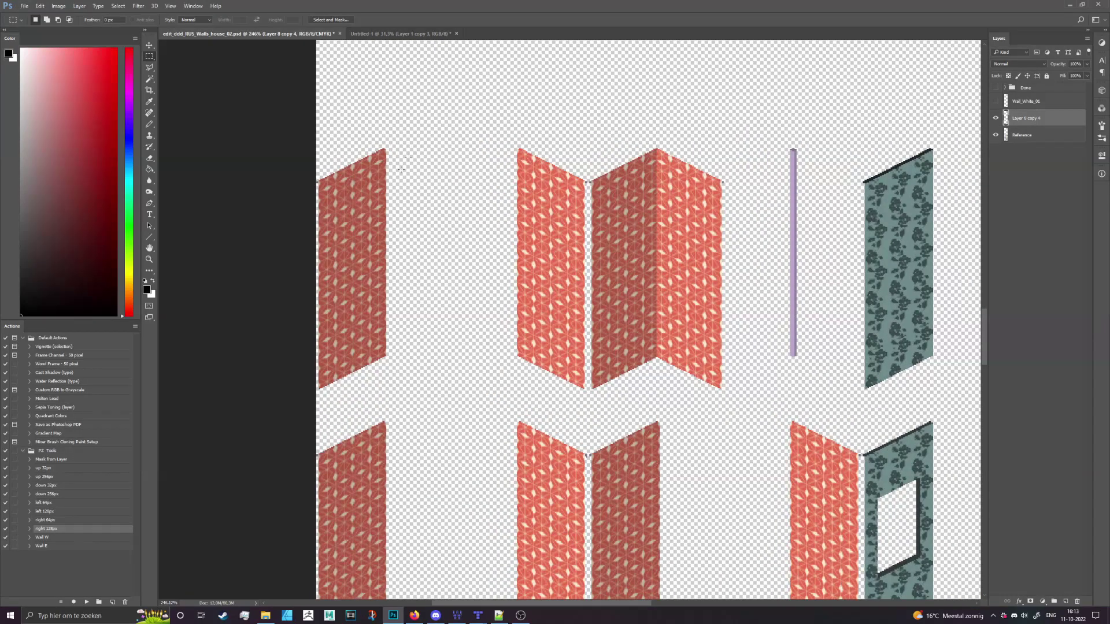
scroll(325, 182, "up", 6)
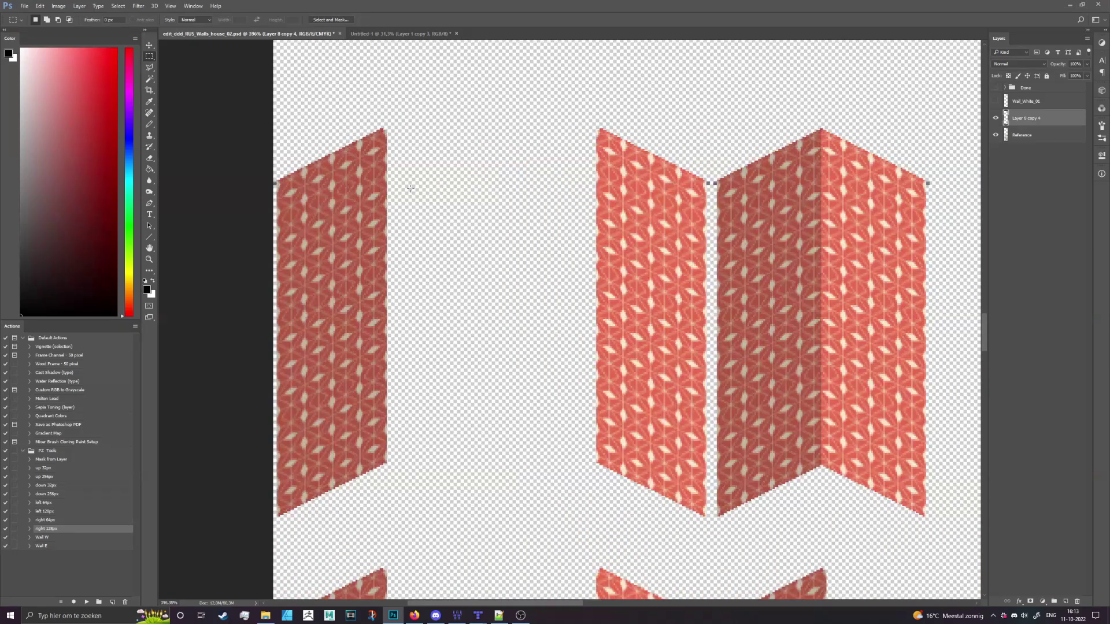
left_click_drag(419, 80, 364, 567)
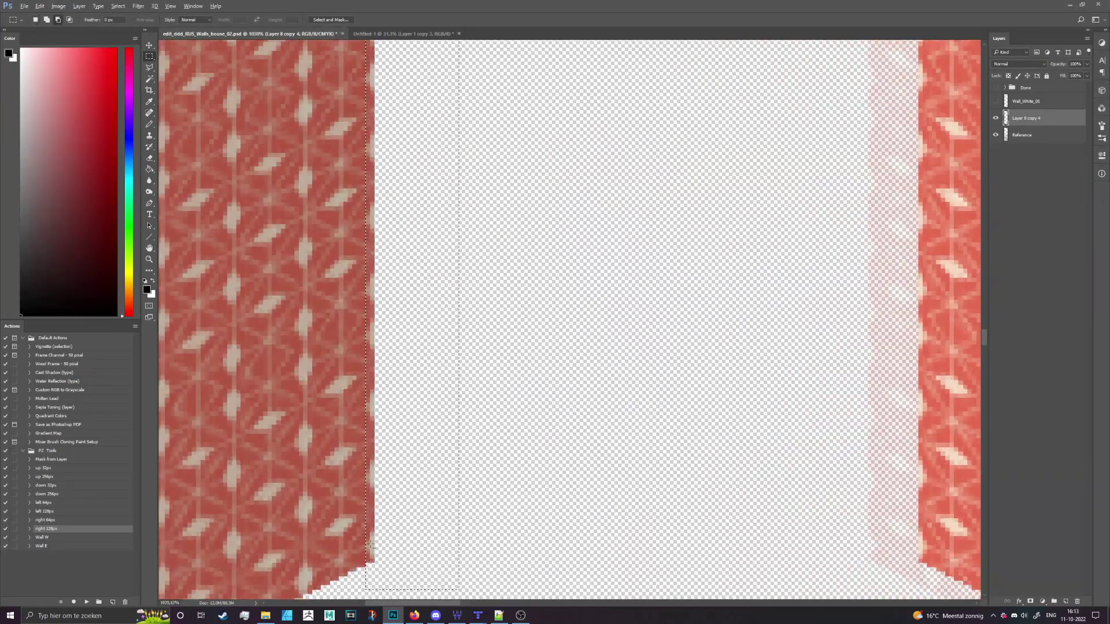
scroll(372, 546, "down", 10)
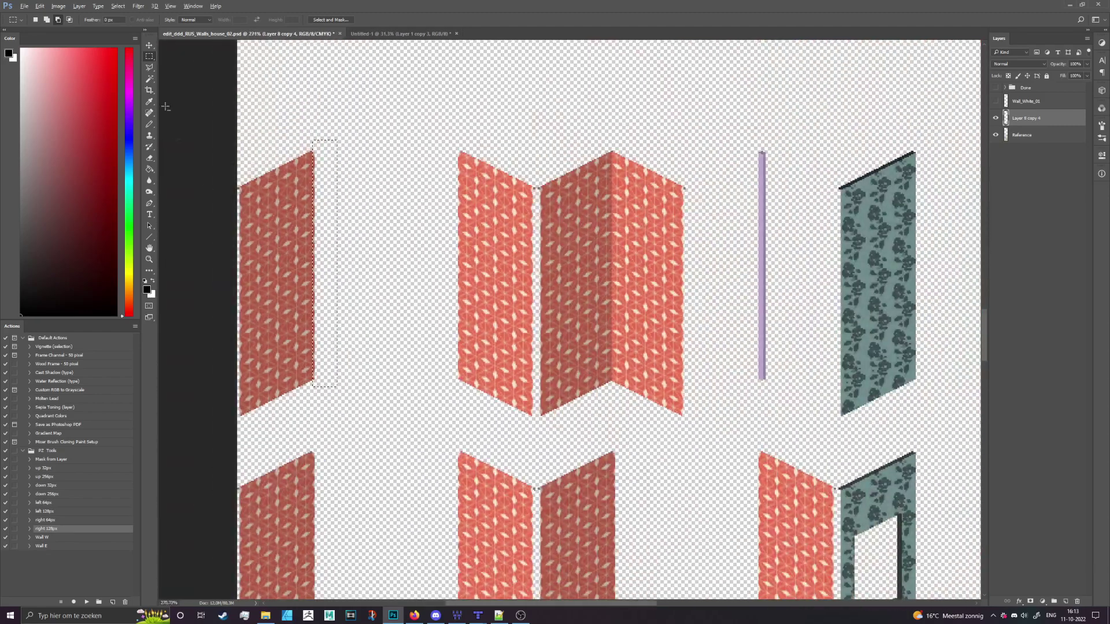
left_click(149, 46)
left_click_drag(315, 208, 761, 210)
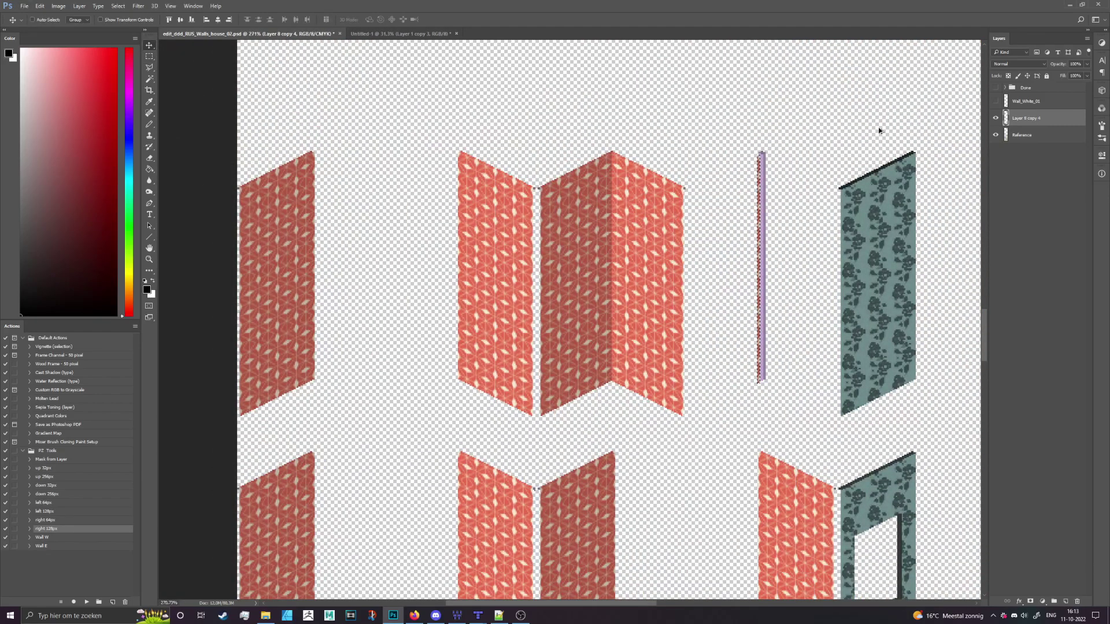
scroll(746, 149, "up", 12)
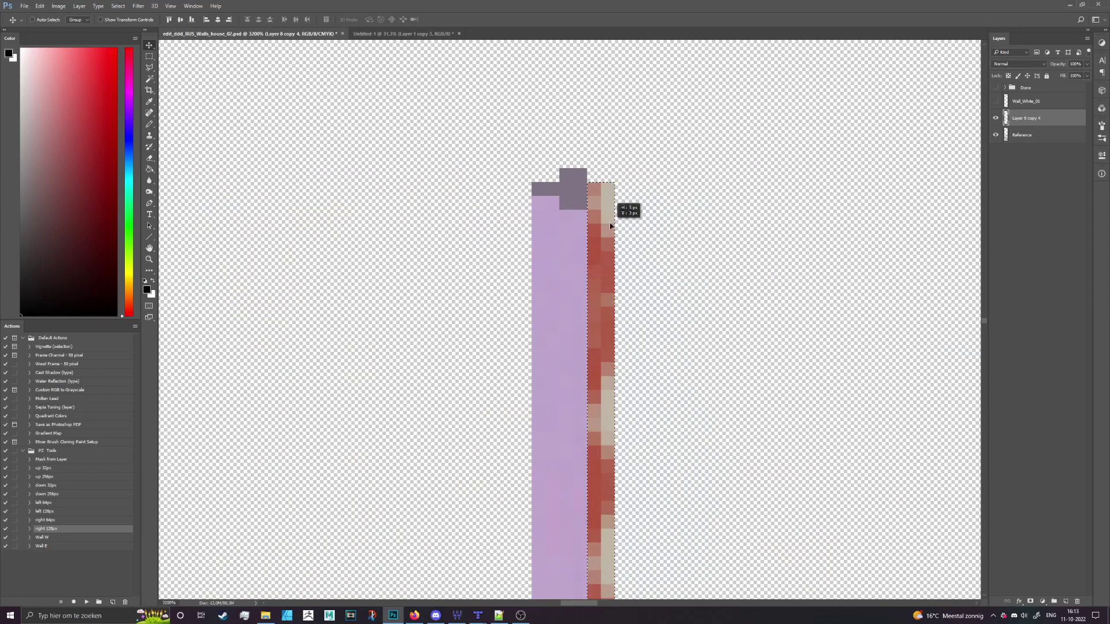
scroll(648, 116, "down", 6)
scroll(677, 114, "up", 3)
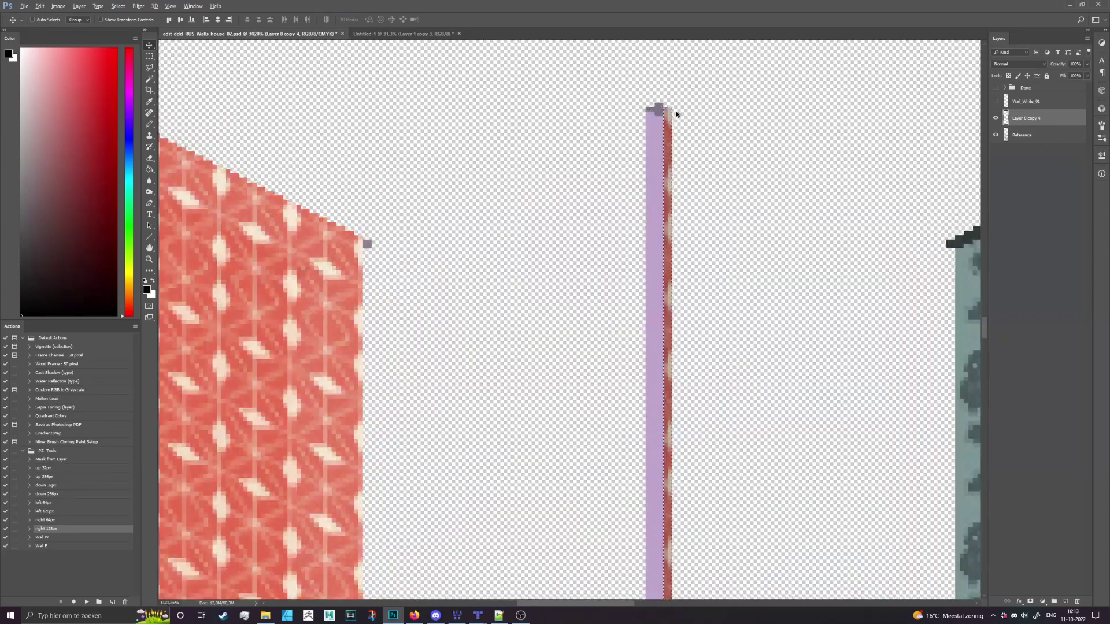
scroll(675, 115, "up", 2)
scroll(652, 118, "down", 5)
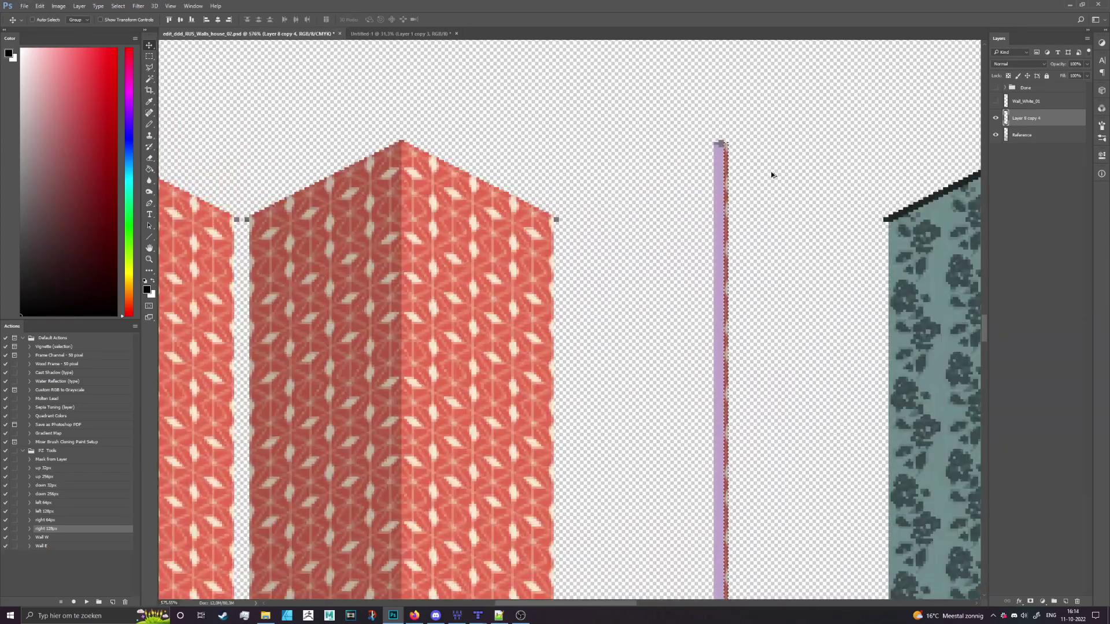
scroll(300, 179, "up", 2)
Place a taller red wall strip onto the purple pillar, then hide the red walls layer.
key("m")
scroll(350, 46, "down", 2)
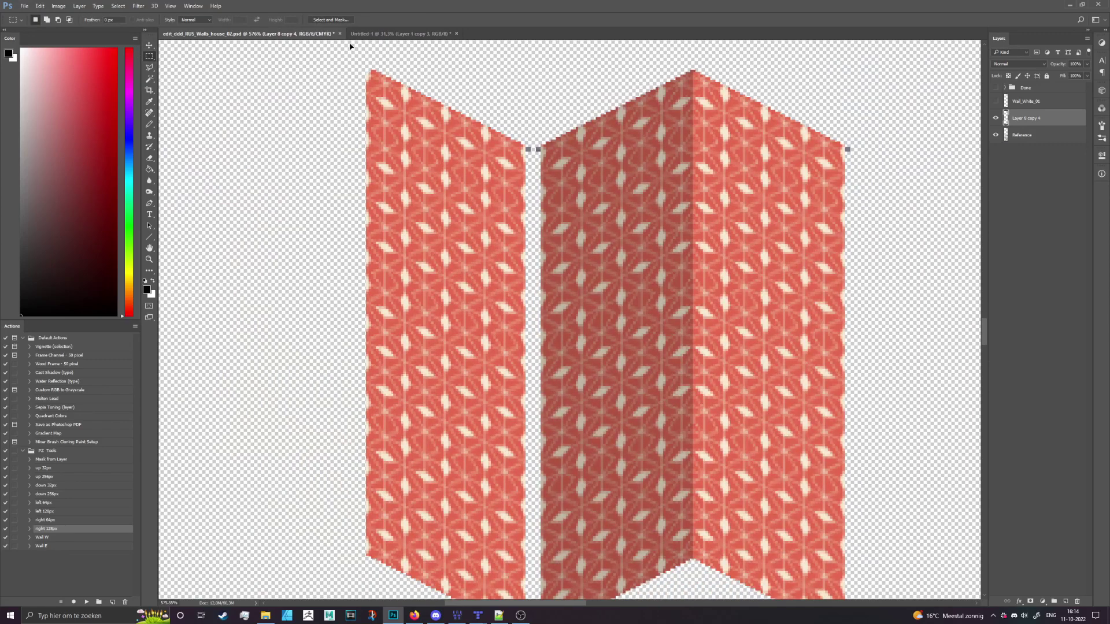
left_click_drag(371, 194, 376, 585)
scroll(243, 393, "down", 2)
left_click(152, 45)
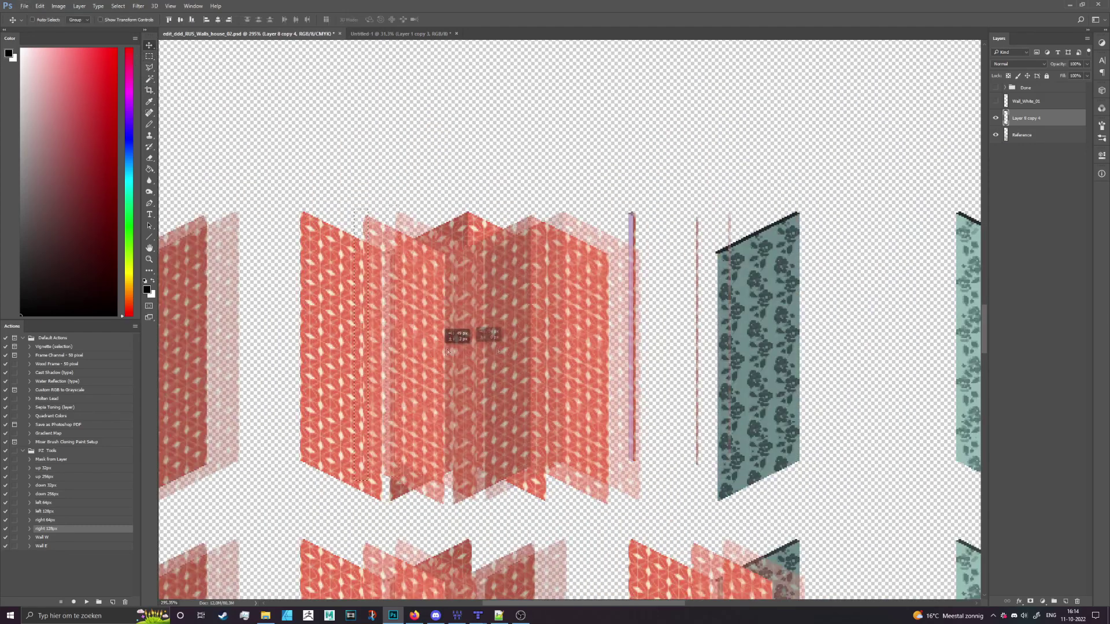
left_click_drag(302, 252, 621, 263)
scroll(621, 263, "up", 5)
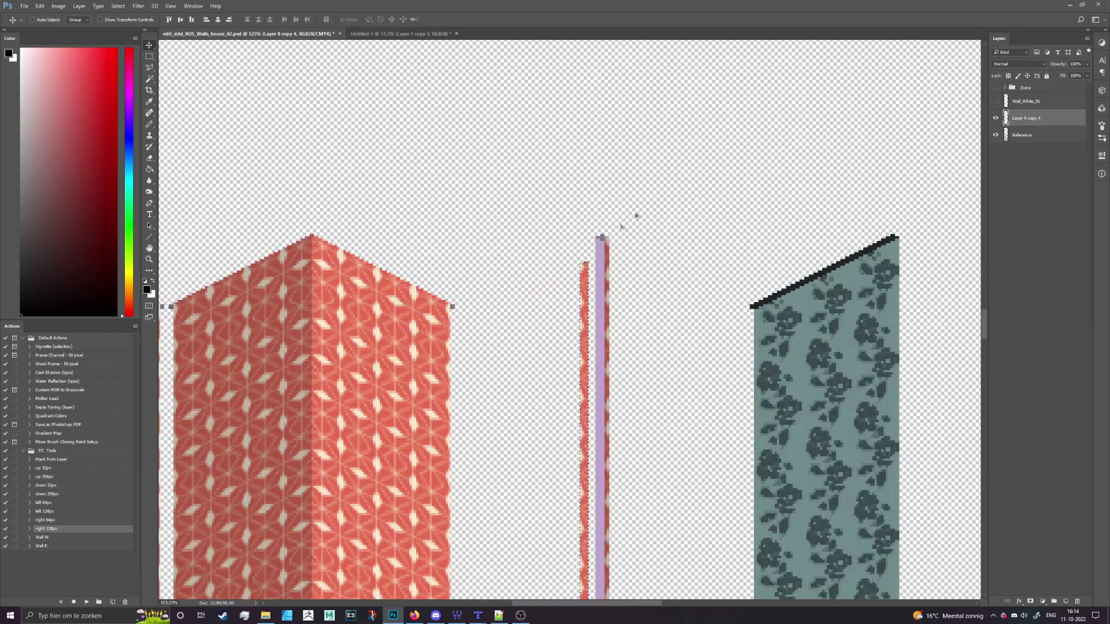
left_click_drag(580, 318, 616, 258)
scroll(616, 258, "down", 8)
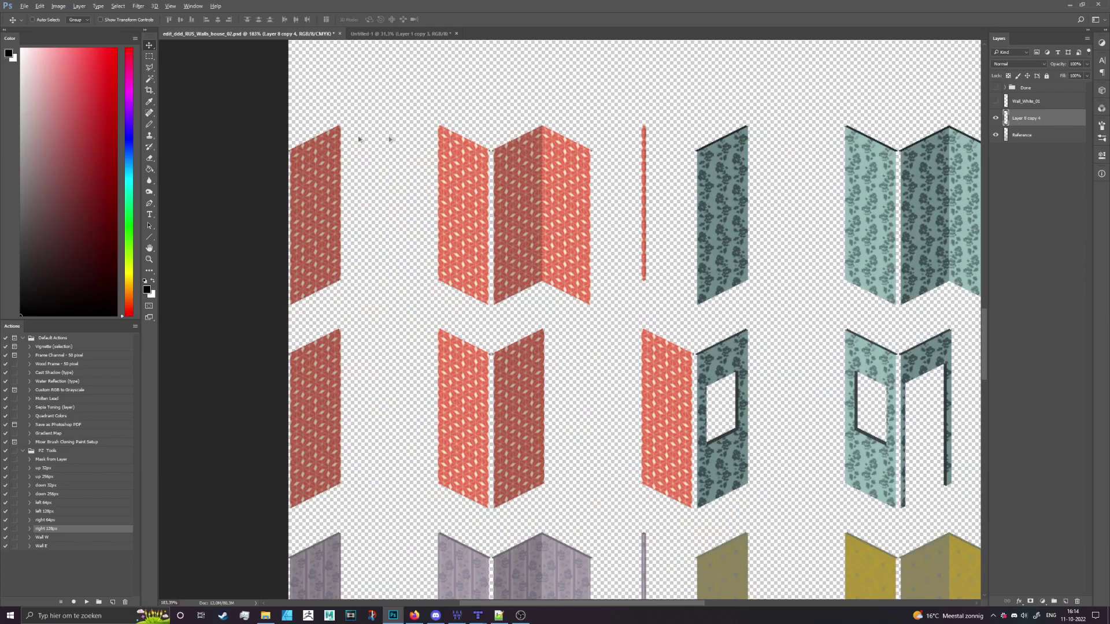
scroll(347, 146, "down", 1)
scroll(347, 146, "up", 2)
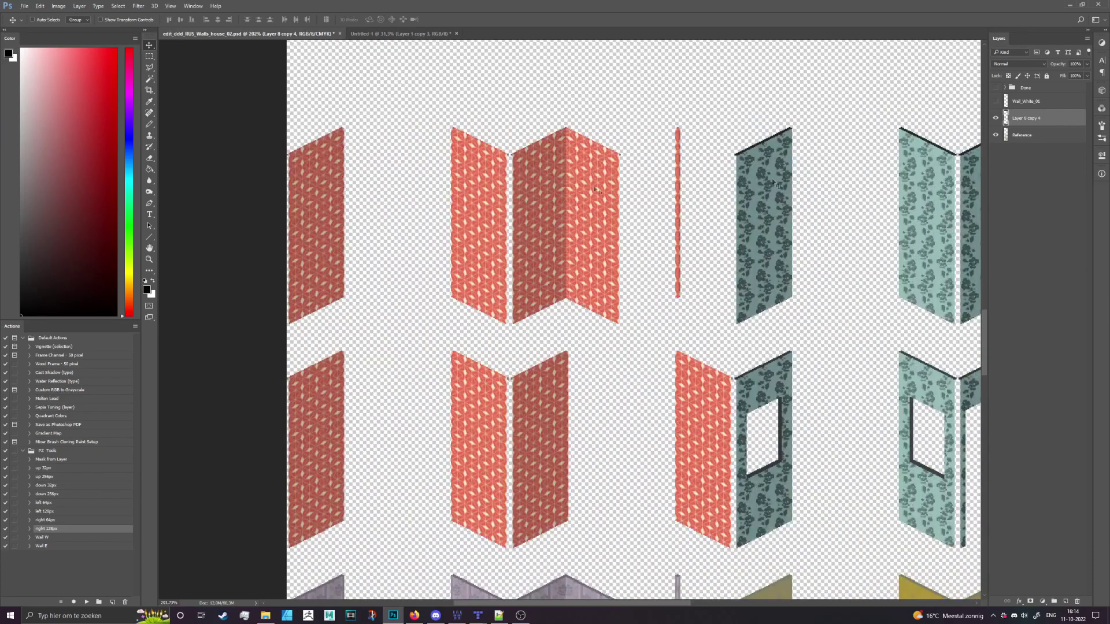
left_click(996, 118)
Magic-wand select all dark edges of the purple walls on the Reference layer.
key("alt+bracketleft")
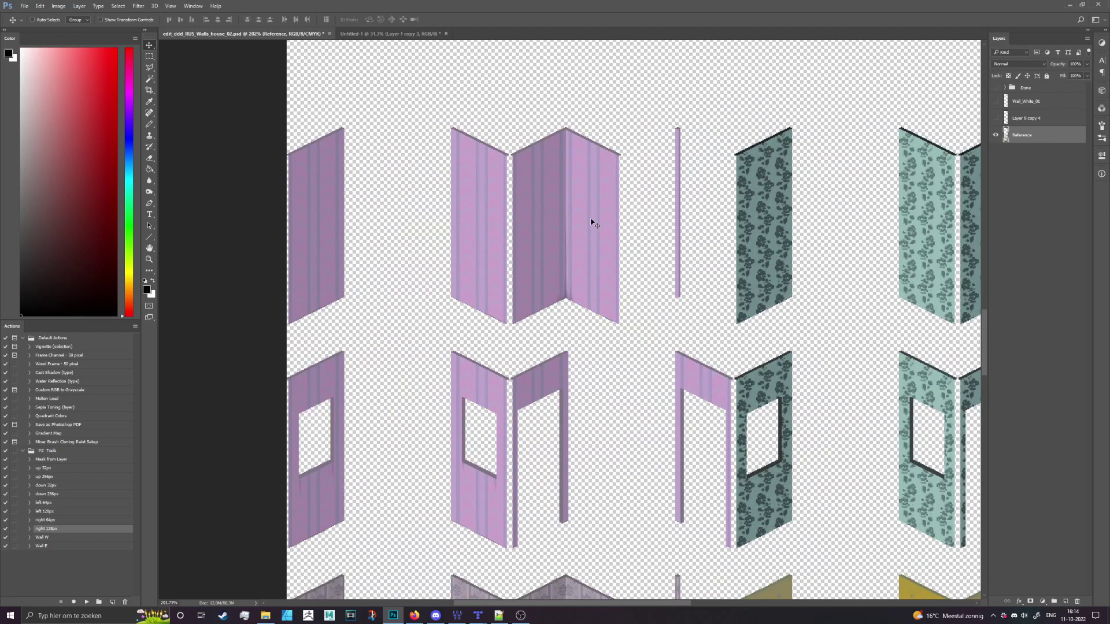
scroll(553, 162, "up", 5)
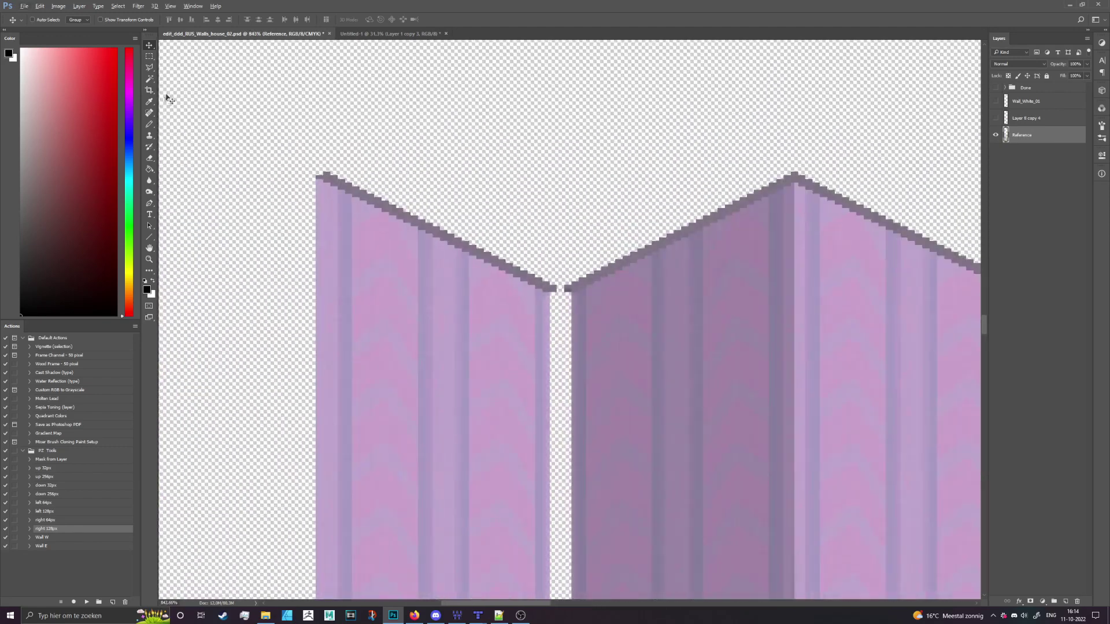
left_click(149, 79)
scroll(396, 124, "up", 3)
left_click(410, 281)
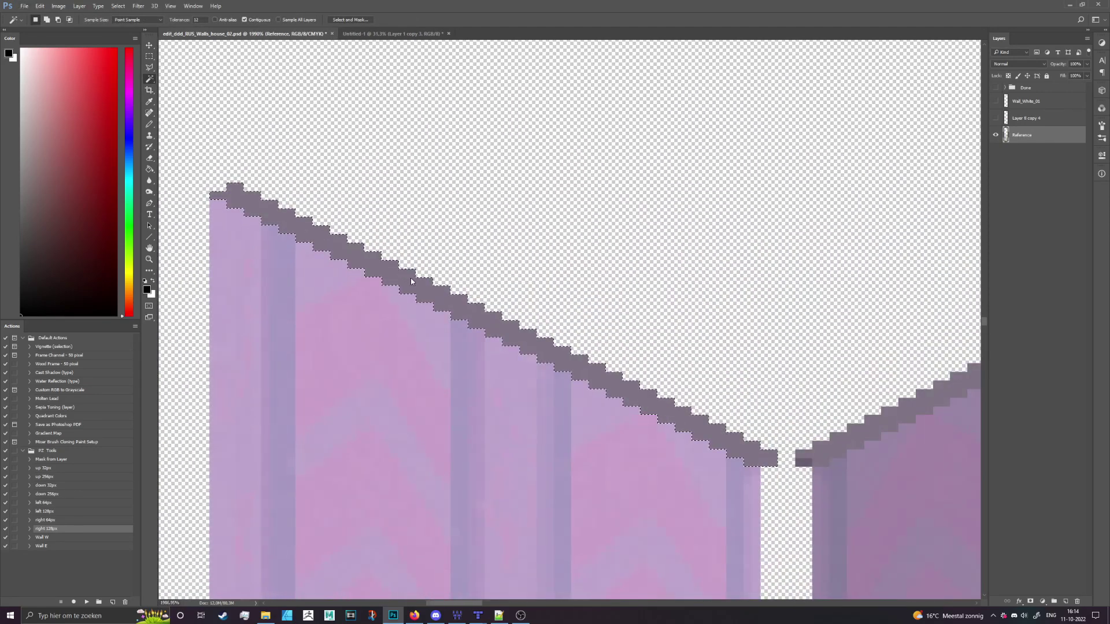
scroll(383, 231, "down", 2)
key("ctrl+d")
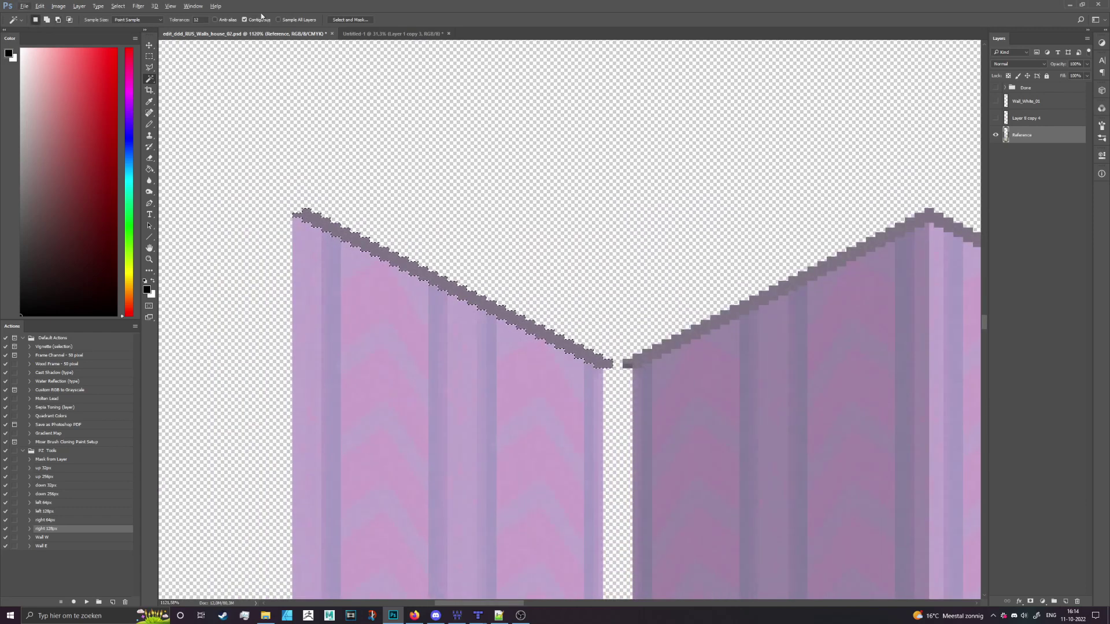
left_click(449, 290)
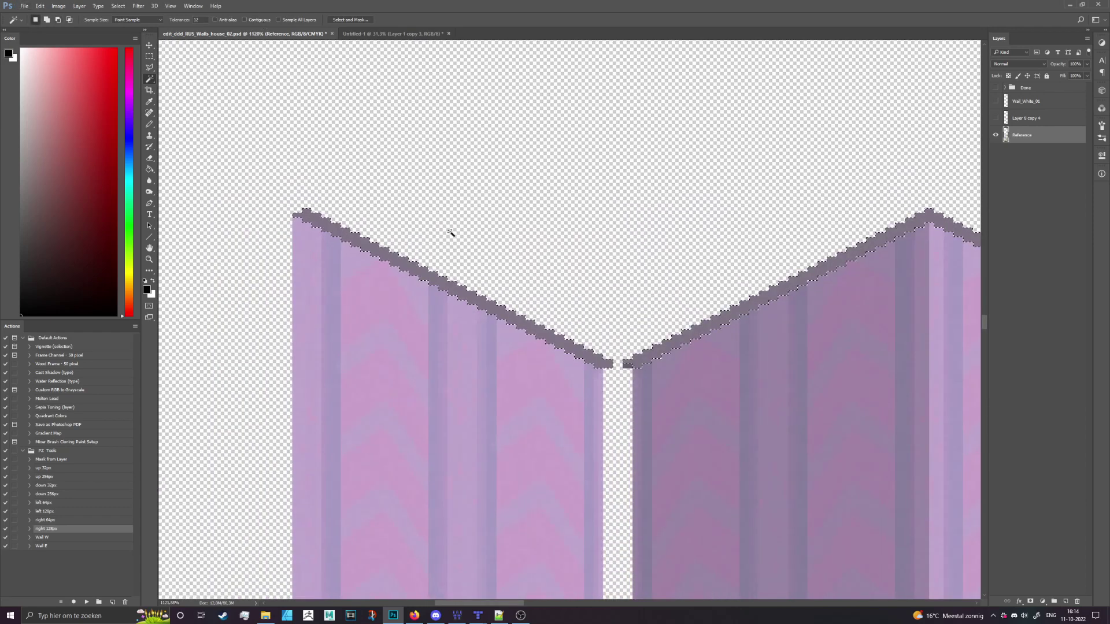
scroll(389, 119, "down", 5)
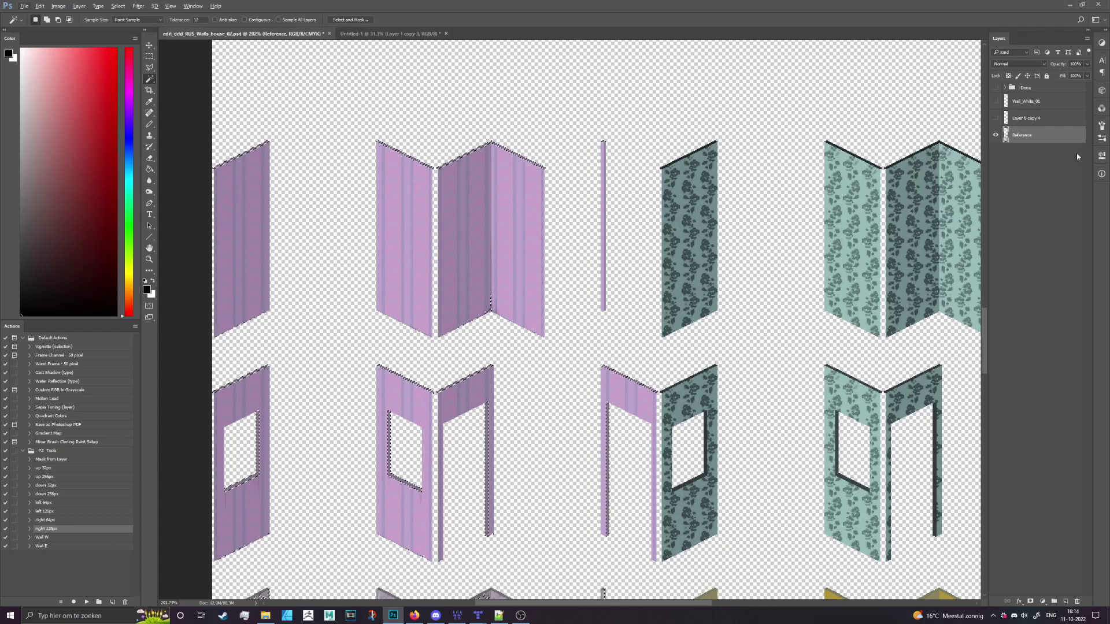
Fill the wall outlines dark grey on a new layer and show the red texture layer.
left_click(1040, 118)
left_click(1065, 603)
key("g")
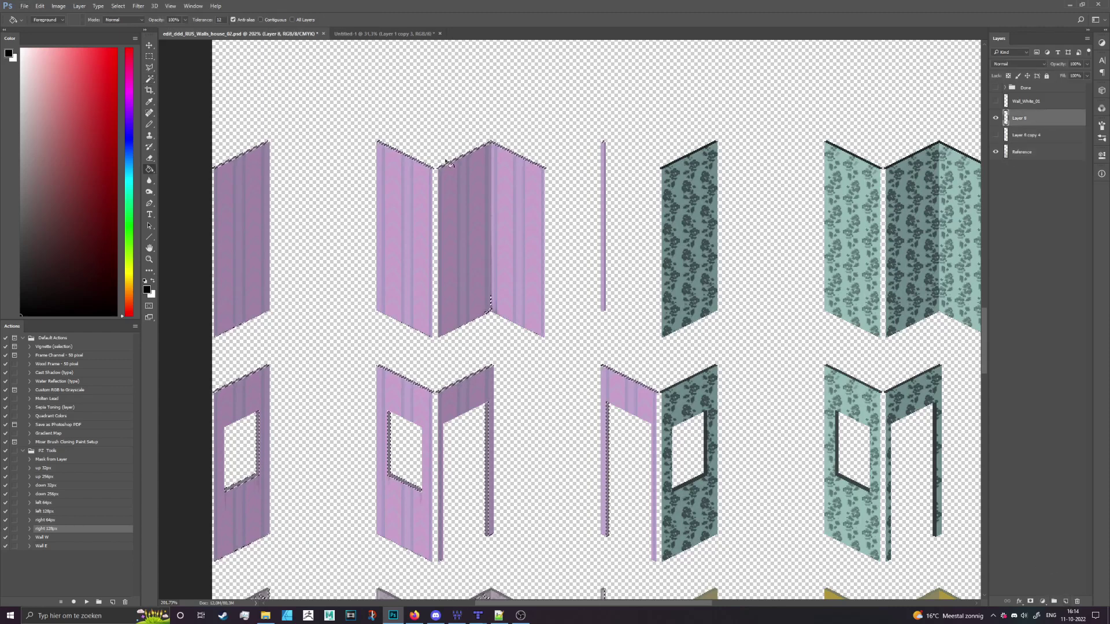
left_click(422, 194)
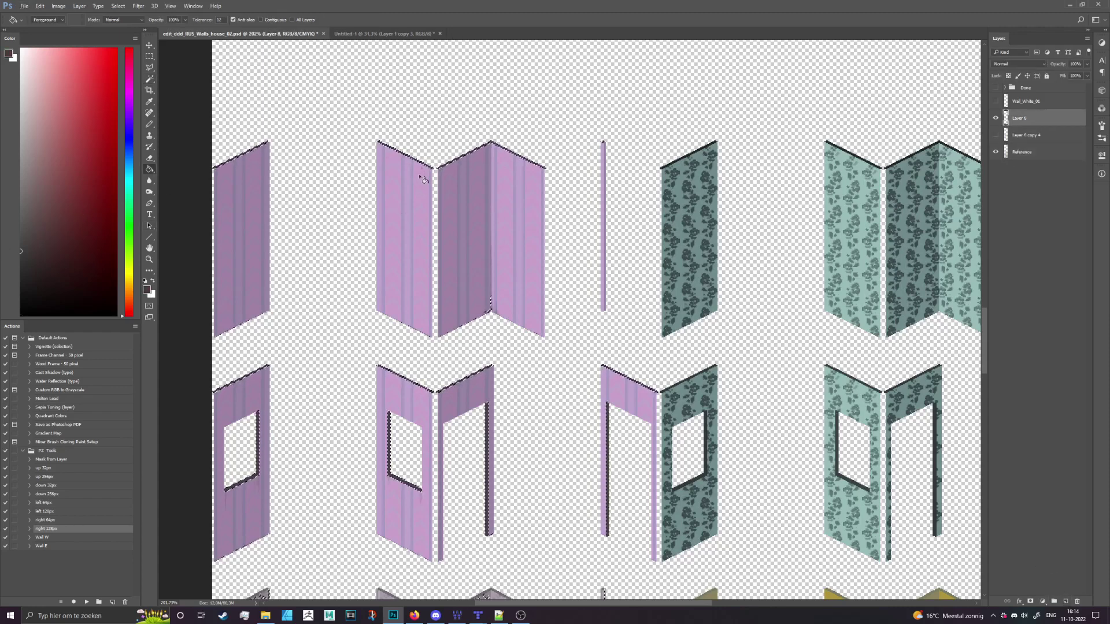
key("ctrl+d")
left_click(995, 135)
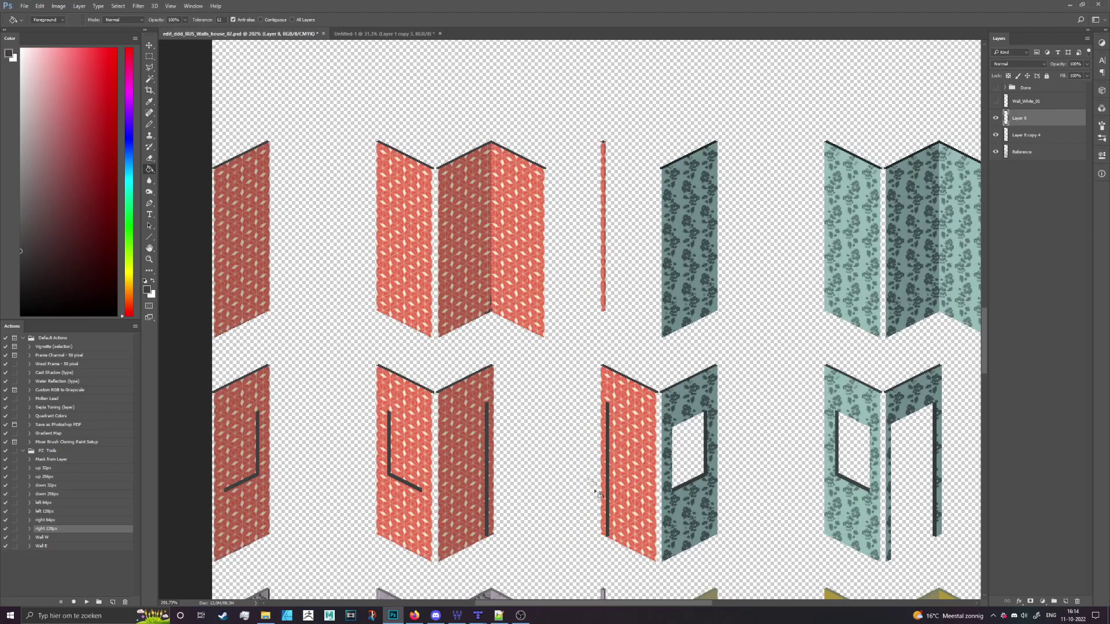
Erase the stray dark pixels along the walls' bottom edges with the Eraser.
scroll(488, 312, "up", 5)
key("e")
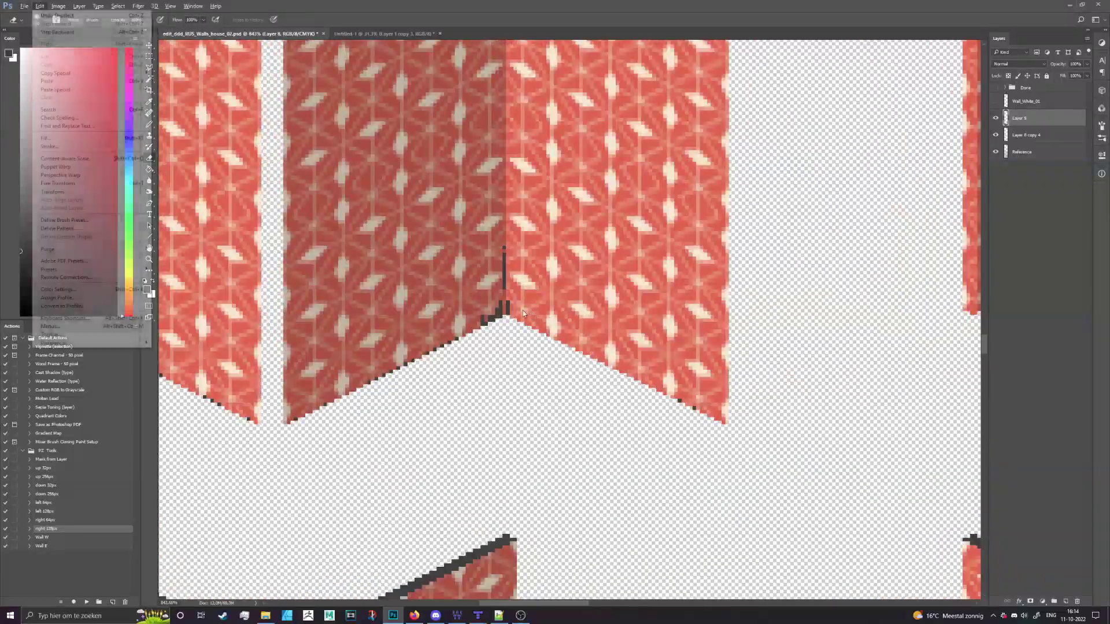
mouse_move(516, 312)
left_mouse_down()
mouse_move(372, 384)
mouse_move(508, 322)
mouse_move(173, 397)
left_mouse_up()
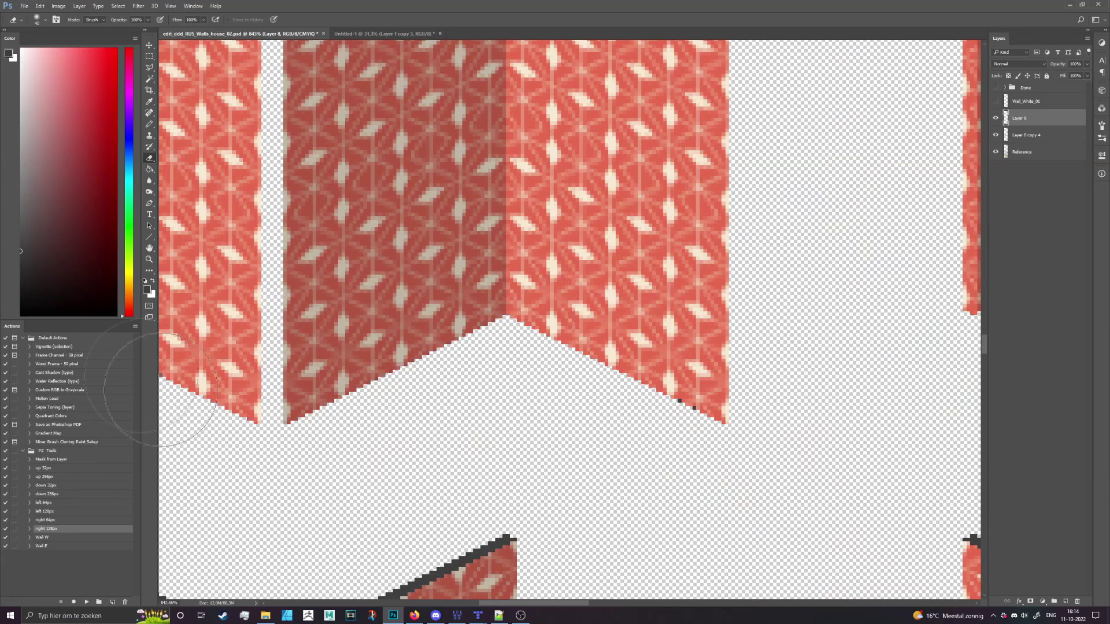
left_click(715, 369)
scroll(671, 308, "down", 2)
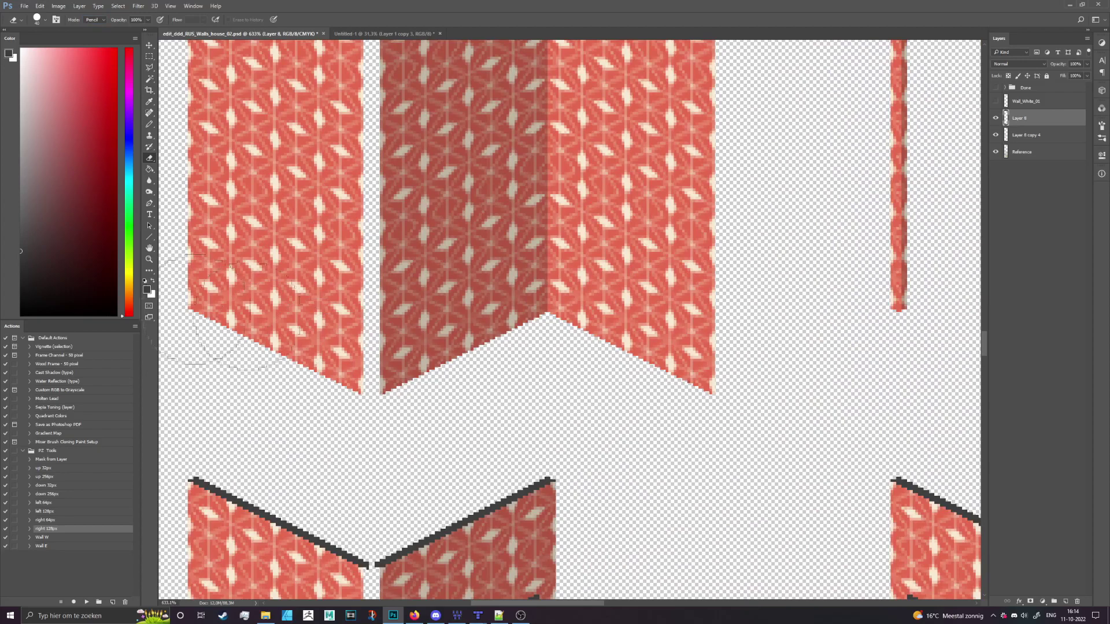
scroll(917, 268, "down", 3)
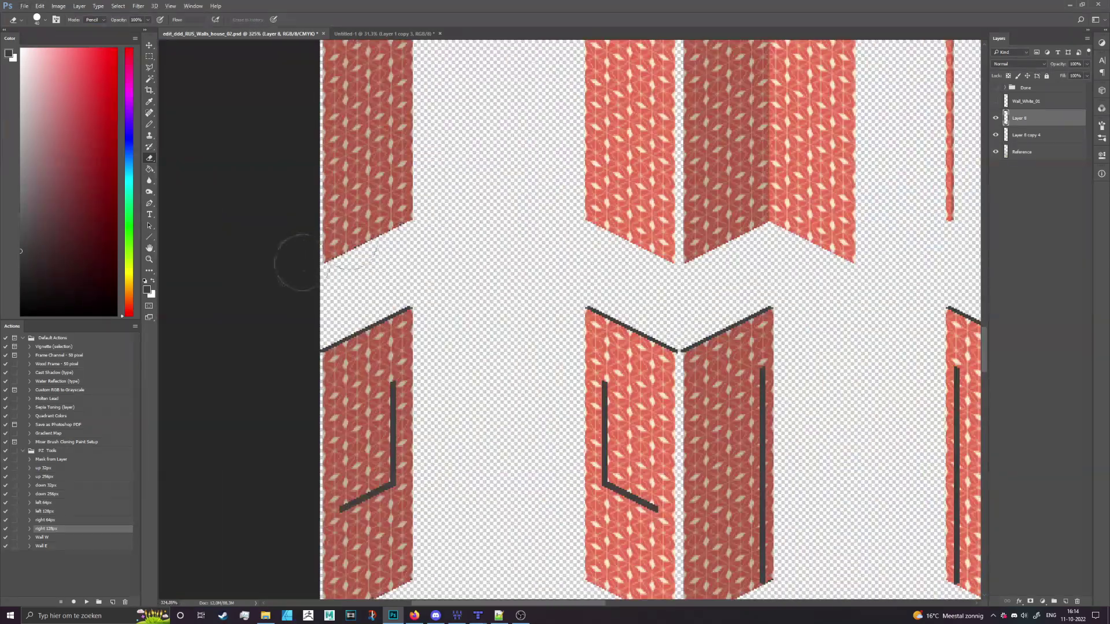
scroll(408, 496, "down", 2)
scroll(646, 561, "up", 3)
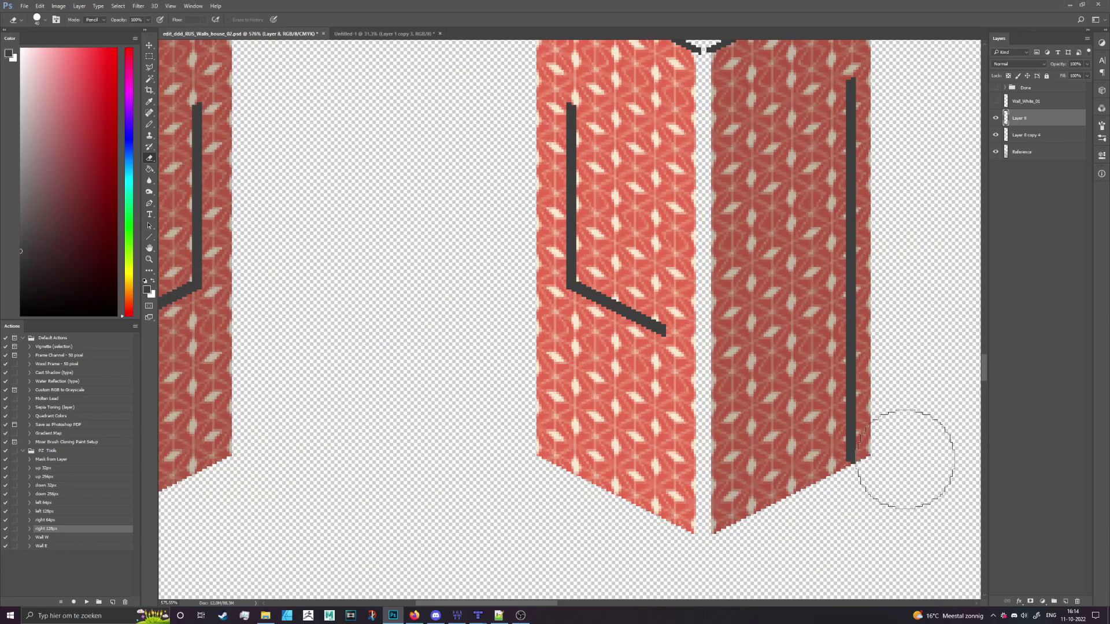
scroll(906, 460, "down", 3)
scroll(740, 416, "up", 3)
scroll(842, 458, "down", 3)
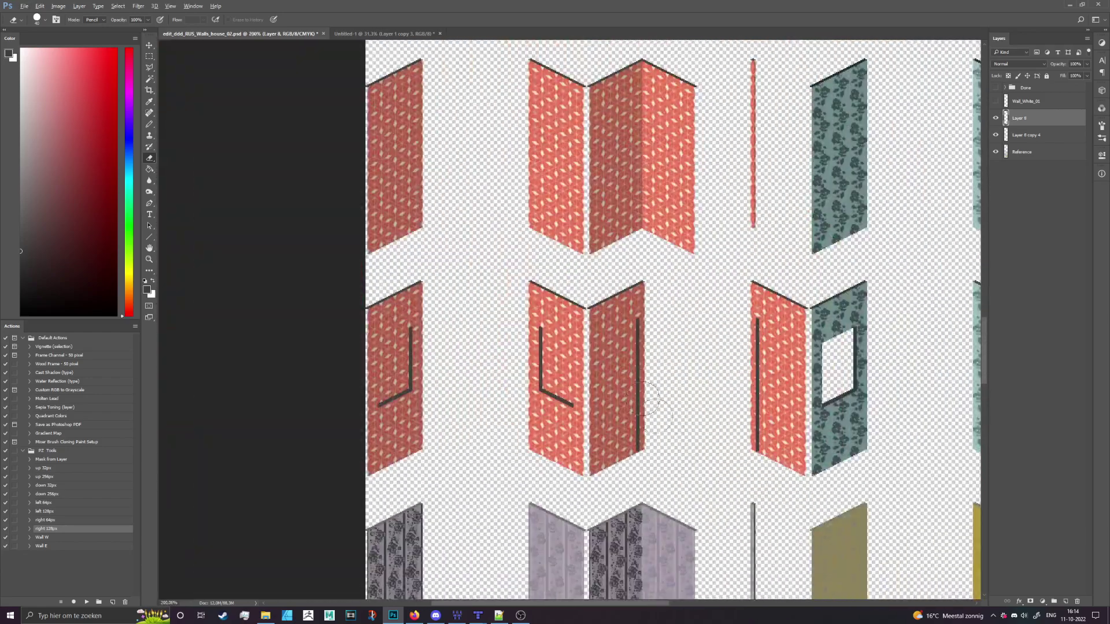
scroll(650, 404, "up", 10)
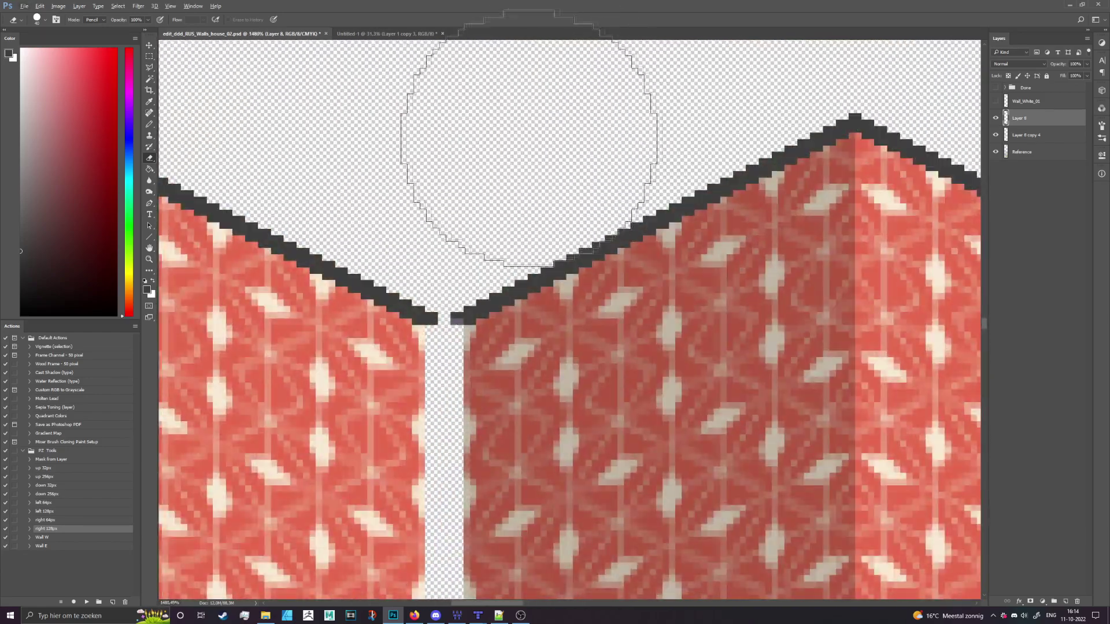
Sample the wall's red with the Paint Bucket to recolour the top outlines.
key("g")
left_click(603, 321, "alt")
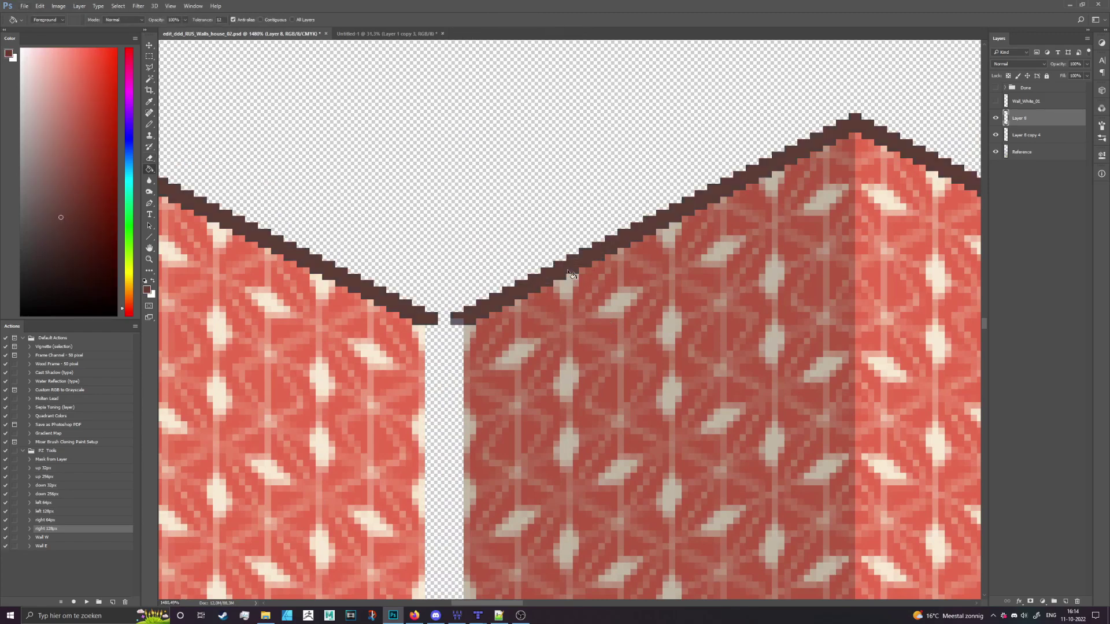
scroll(466, 260, "up", 2)
Touch up the top wall outlines dark reddish-brown pixel by pixel with the Pencil.
key("b")
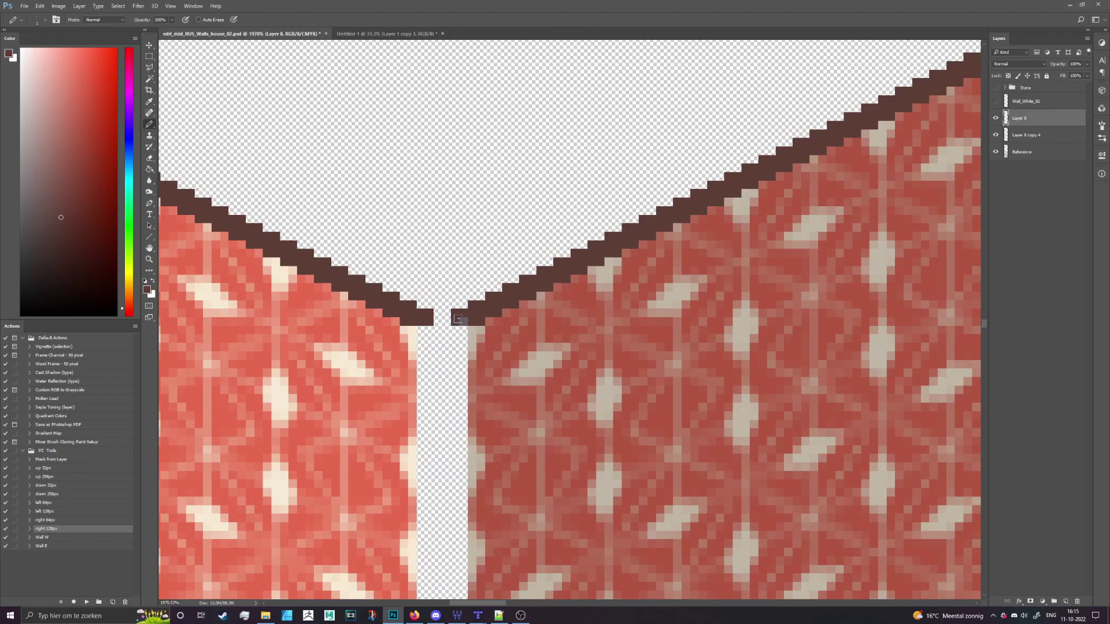
scroll(731, 272, "down", 5)
scroll(434, 218, "up", 2)
scroll(847, 199, "down", 2)
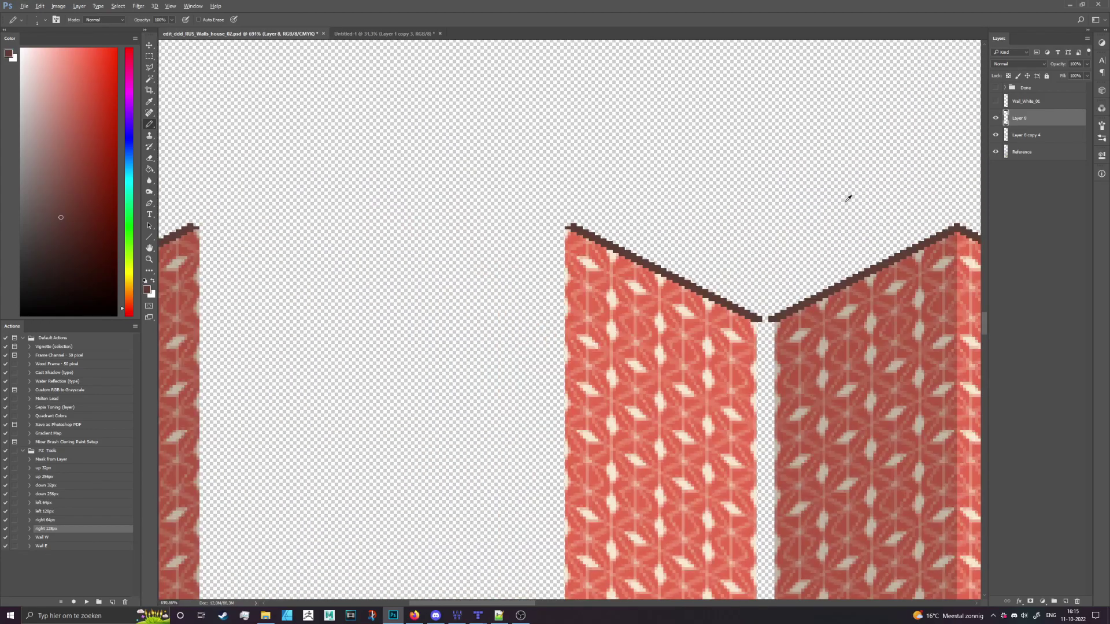
scroll(274, 275, "up", 3)
scroll(274, 276, "up", 3)
scroll(335, 289, "down", 5)
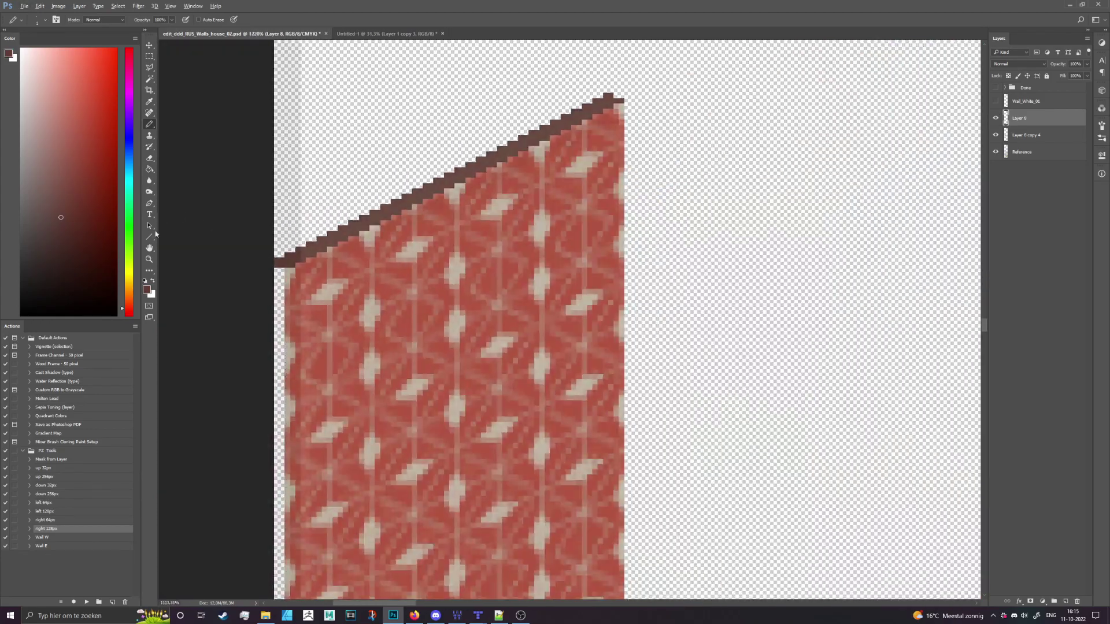
scroll(323, 257, "down", 2)
scroll(327, 394, "up", 6)
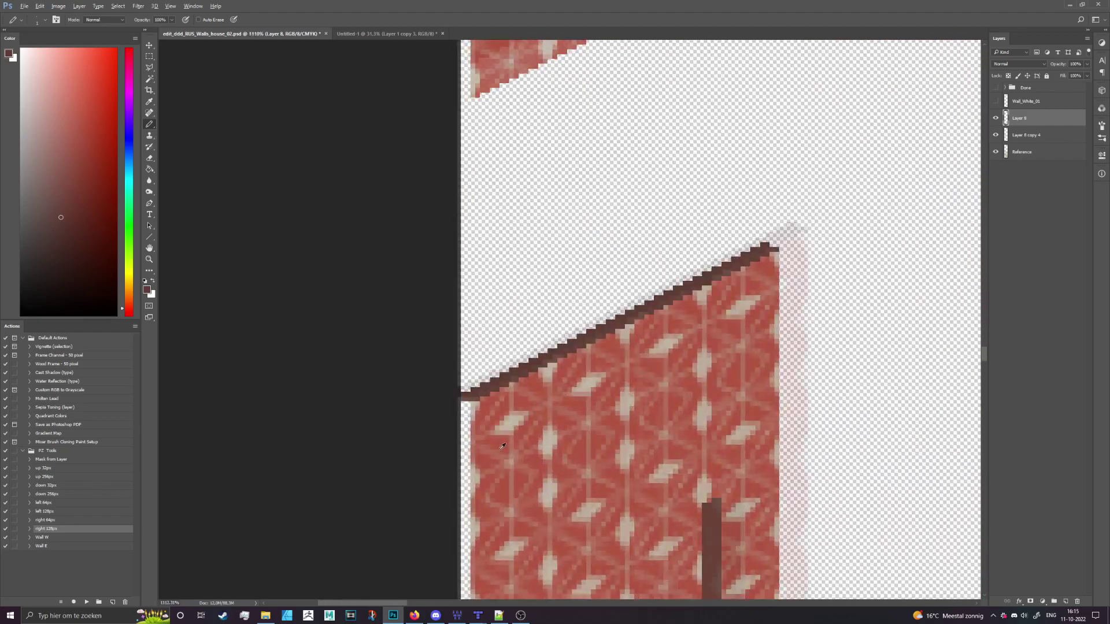
scroll(328, 395, "down", 5)
scroll(301, 347, "up", 2)
scroll(379, 292, "down", 1)
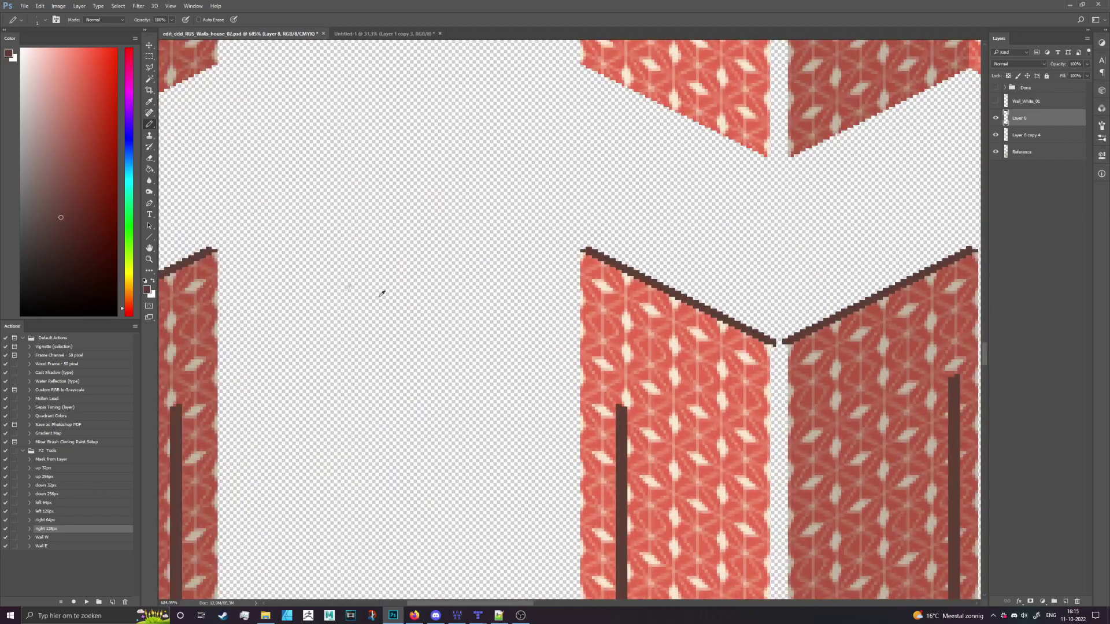
scroll(203, 248, "up", 4)
scroll(204, 249, "down", 4)
scroll(865, 338, "up", 3)
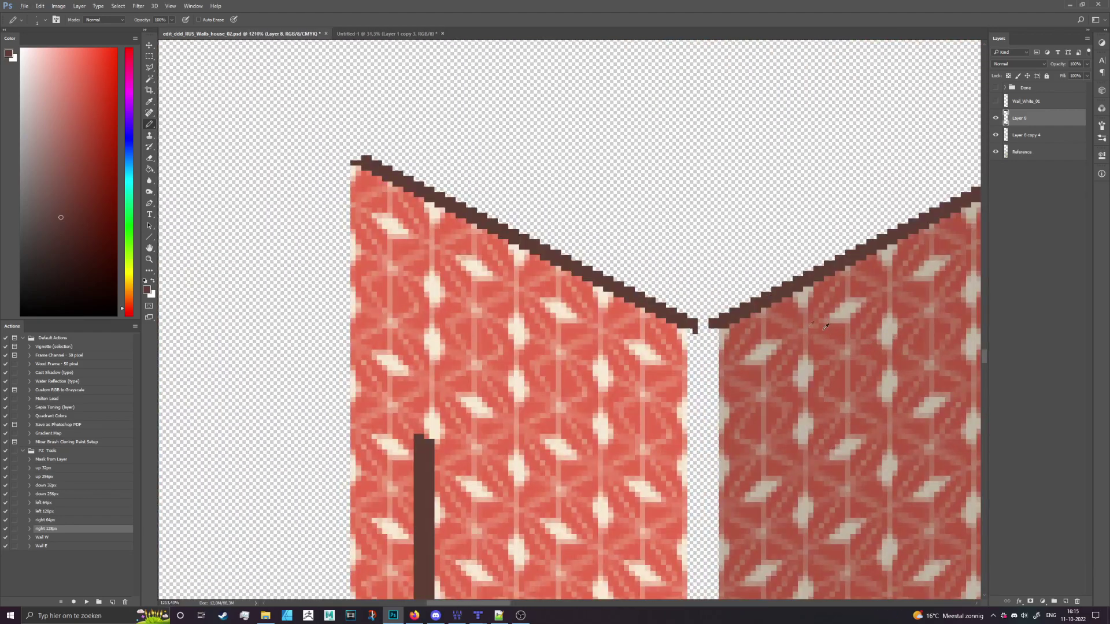
scroll(827, 327, "down", 4)
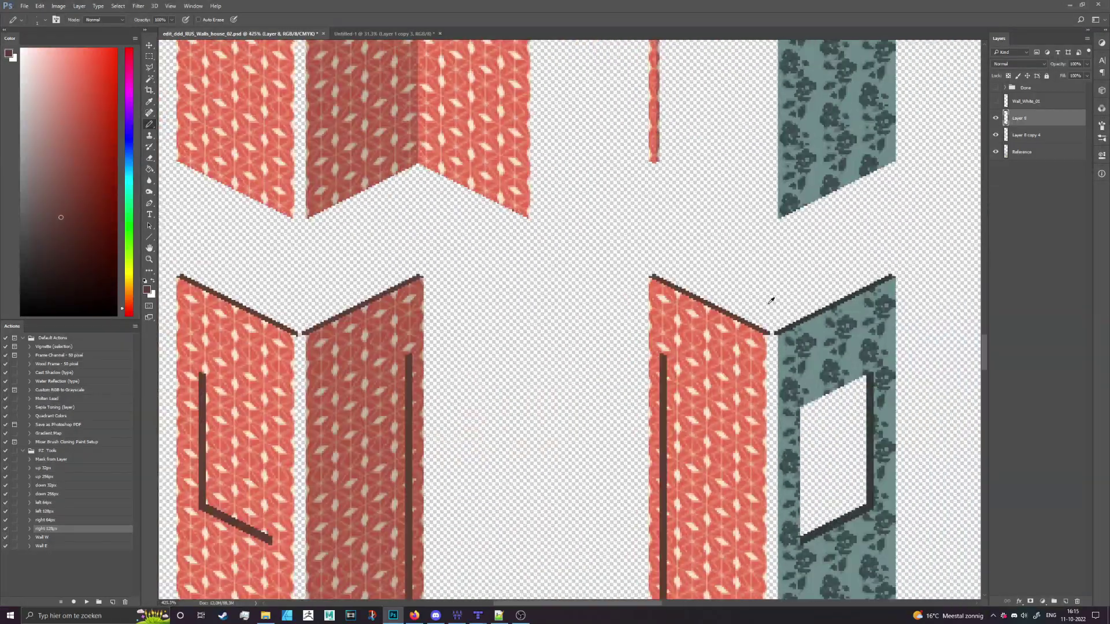
scroll(771, 301, "down", 4)
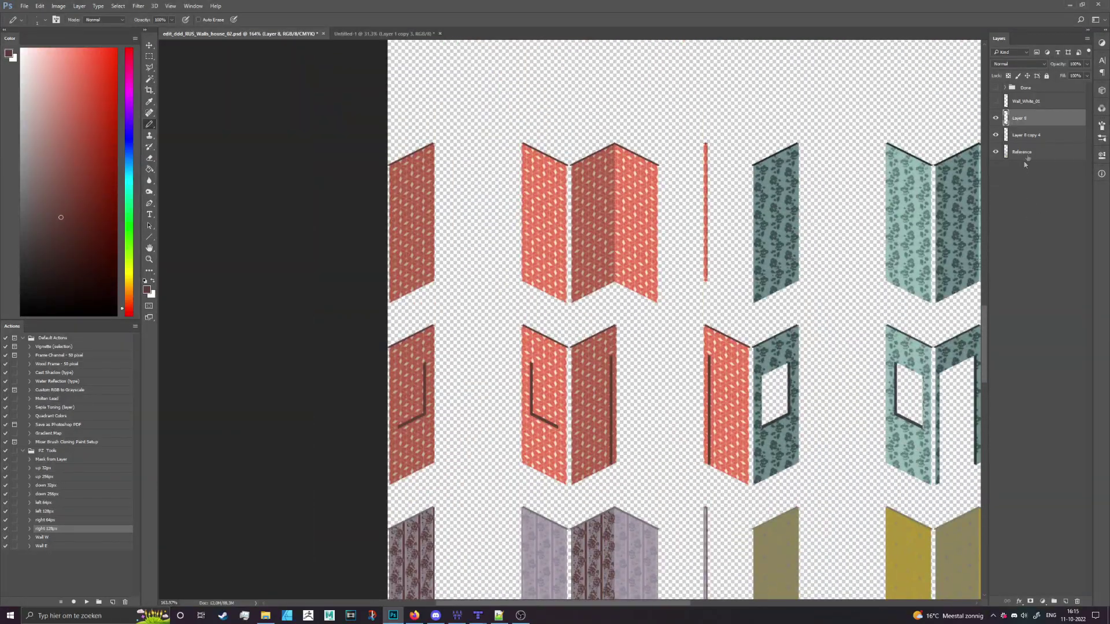
left_click(1027, 156)
Cut the window and door openings out of Layer 8 copy 4 using a Magic Wand selection from Reference.
left_click(150, 80)
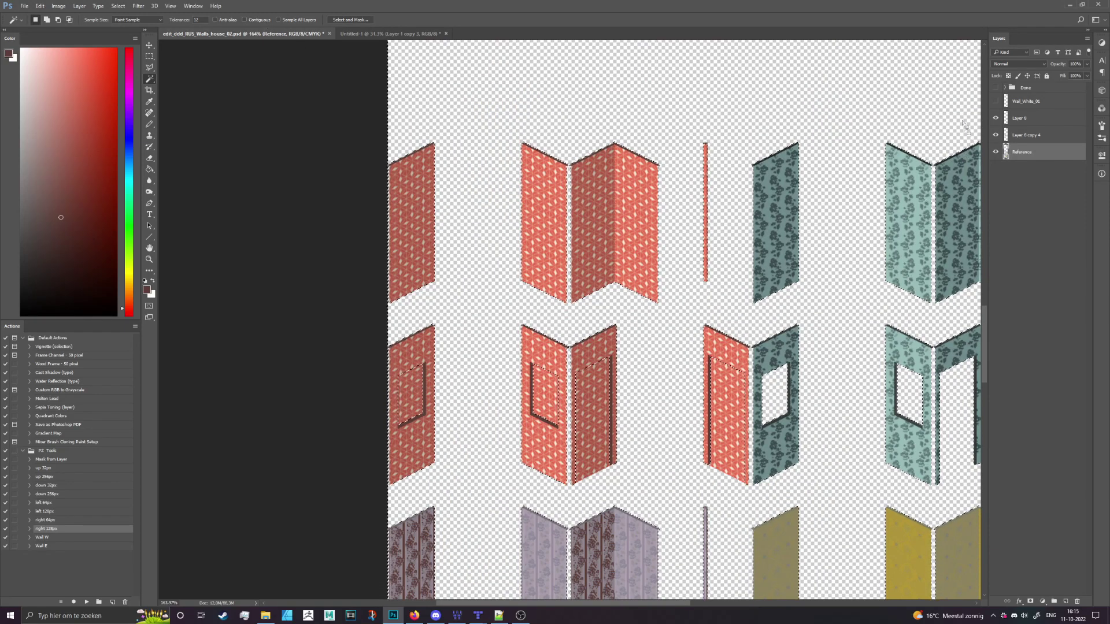
left_click(1021, 132)
key("Delete")
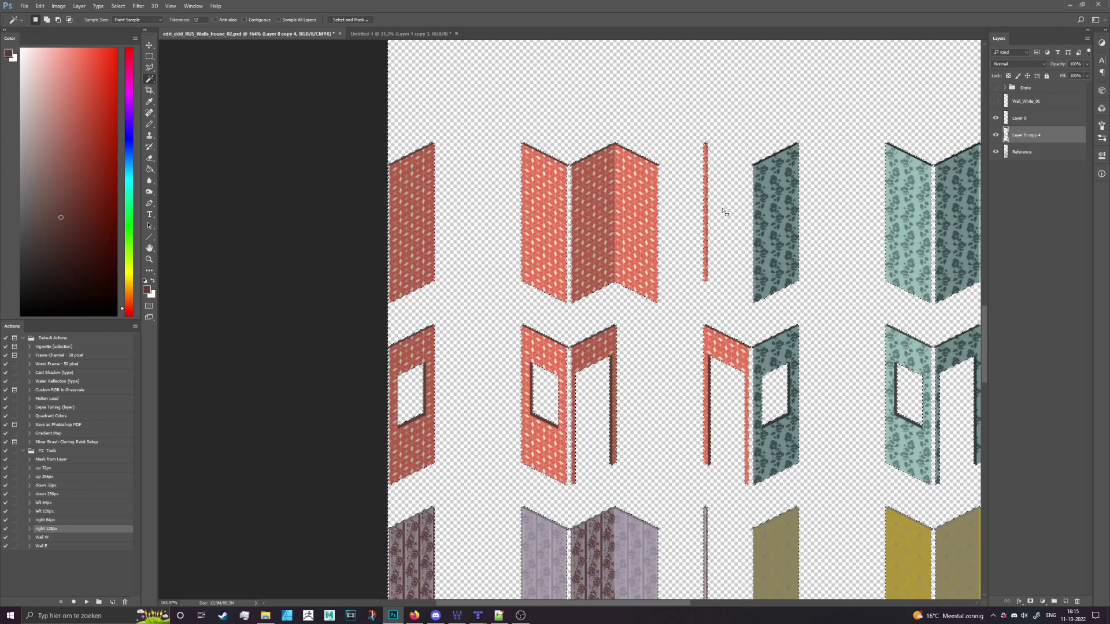
key("ctrl+d")
scroll(708, 274, "up", 1)
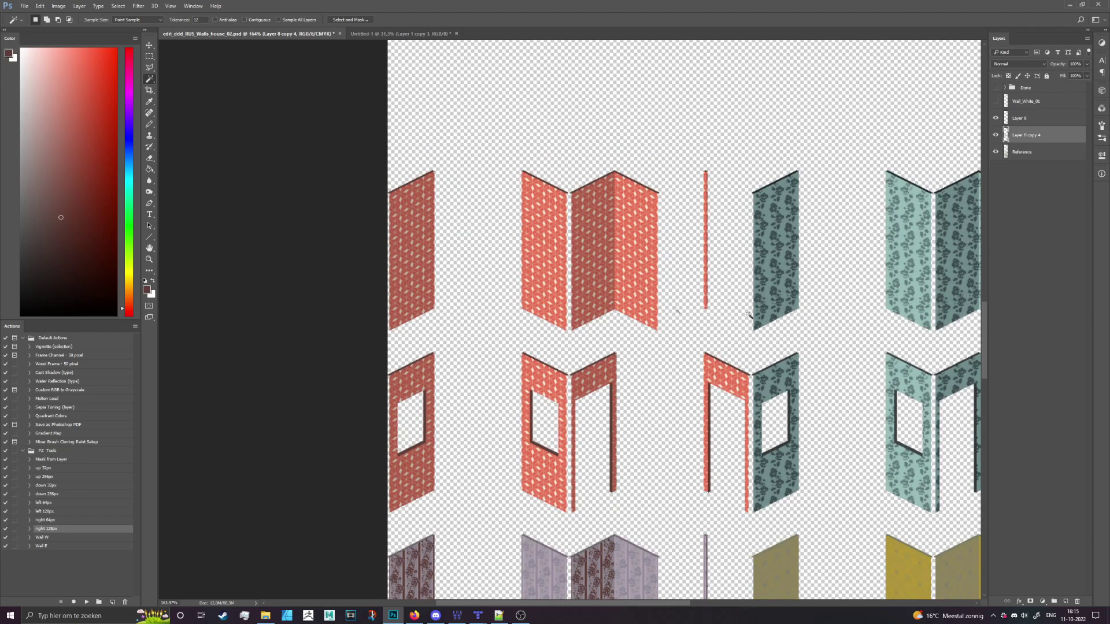
Hide the Reference layer's walls and make Layer 8 the active layer.
left_click(995, 152)
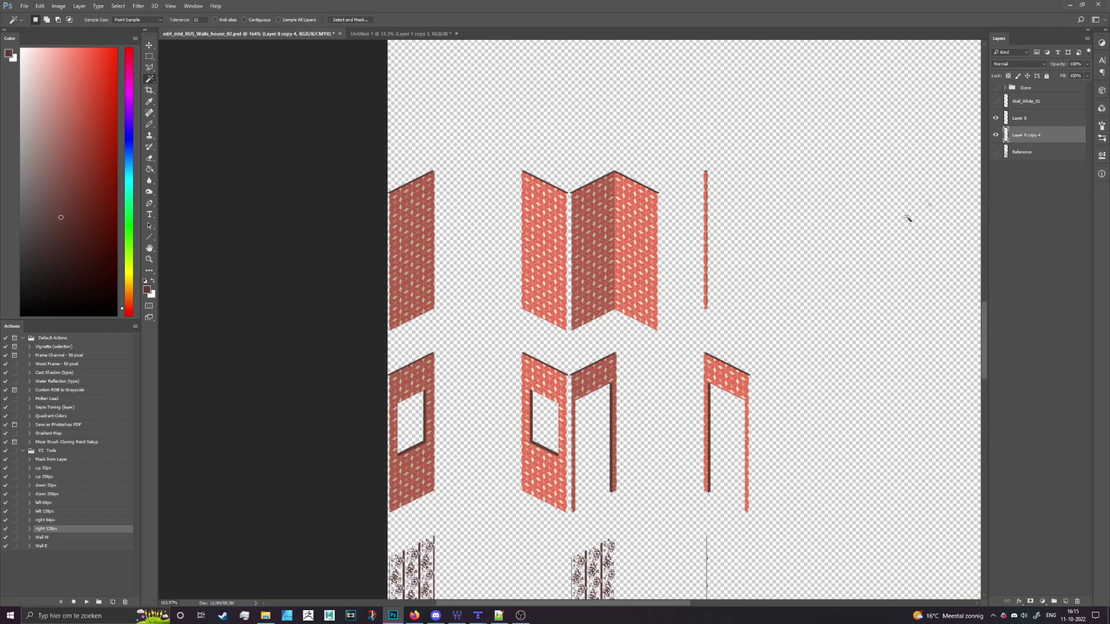
scroll(743, 258, "down", 2)
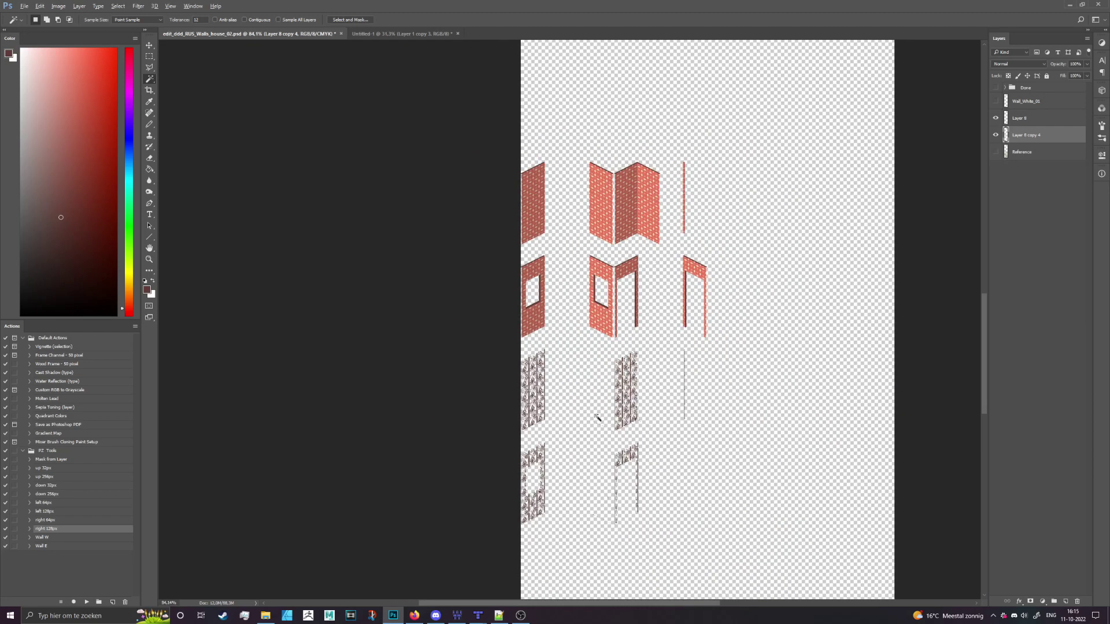
scroll(707, 343, "up", 3)
scroll(707, 343, "down", 3)
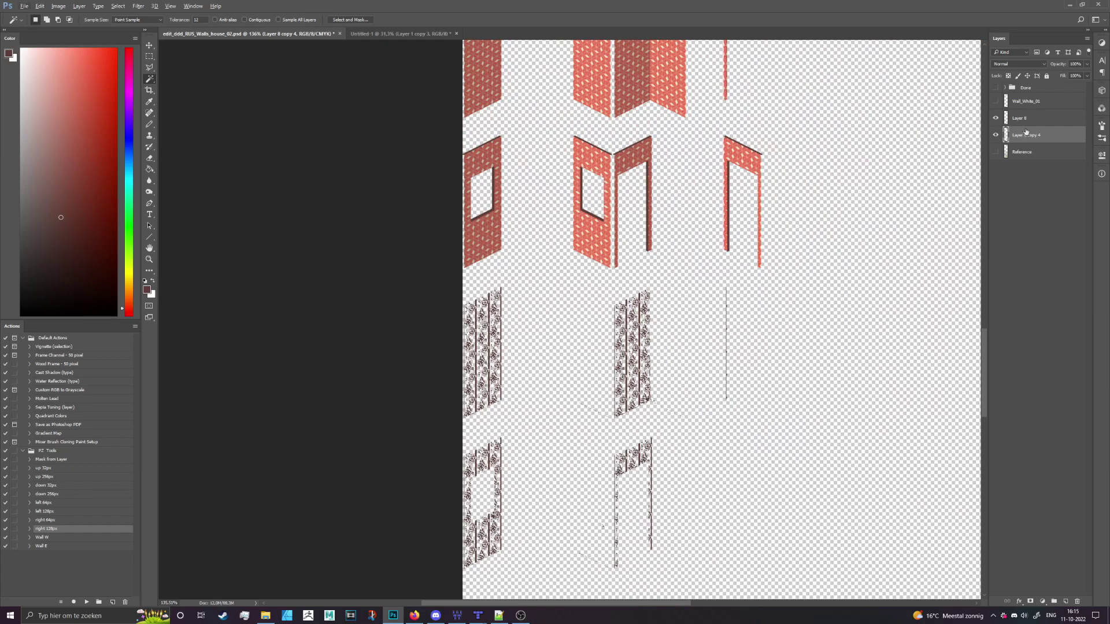
left_click(996, 134)
left_click(995, 118)
left_click(996, 118)
left_click(1035, 118)
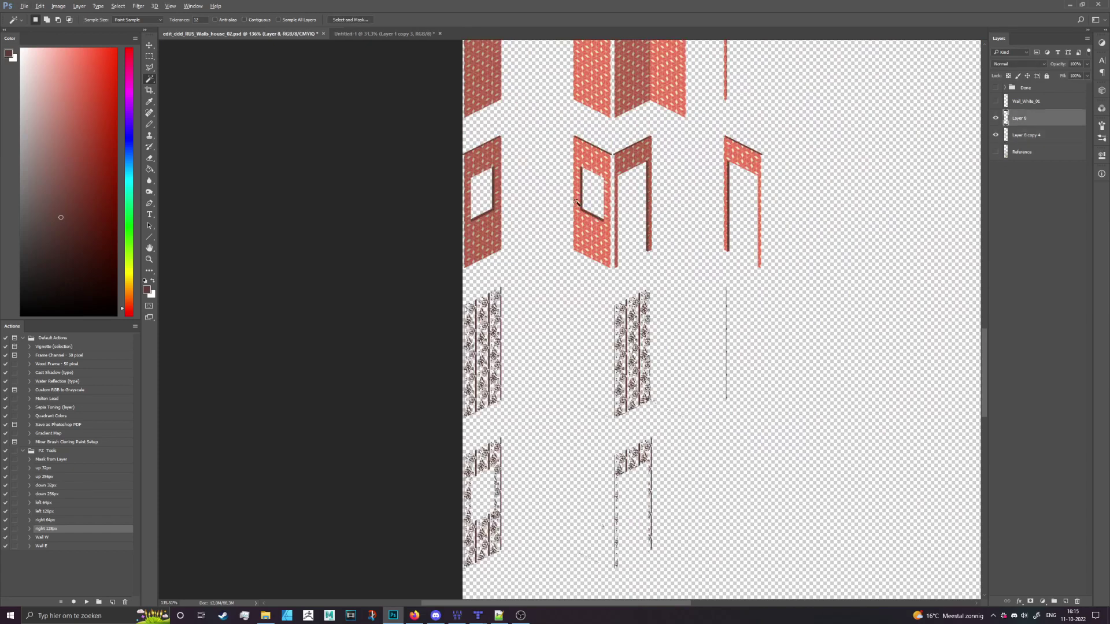
scroll(522, 174, "down", 2)
Marquee-select and delete the leftover grey lower walls.
left_click(150, 56)
left_click_drag(443, 521, 759, 255)
scroll(526, 288, "down", 5)
left_click_drag(511, 288, 742, 533, "shift")
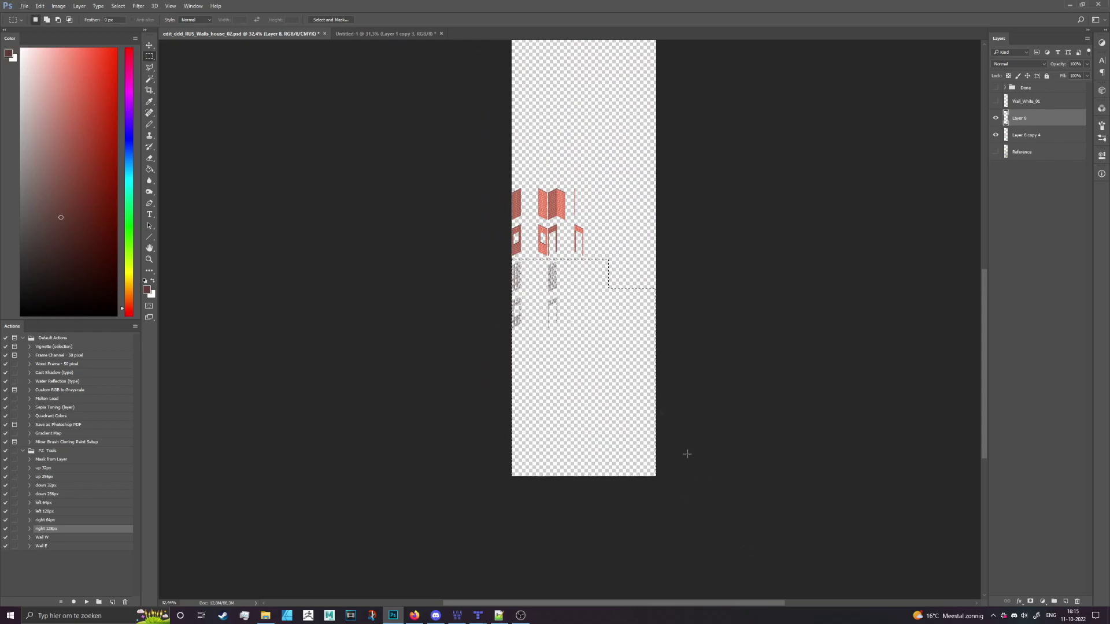
key("Delete")
scroll(511, 176, "up", 8)
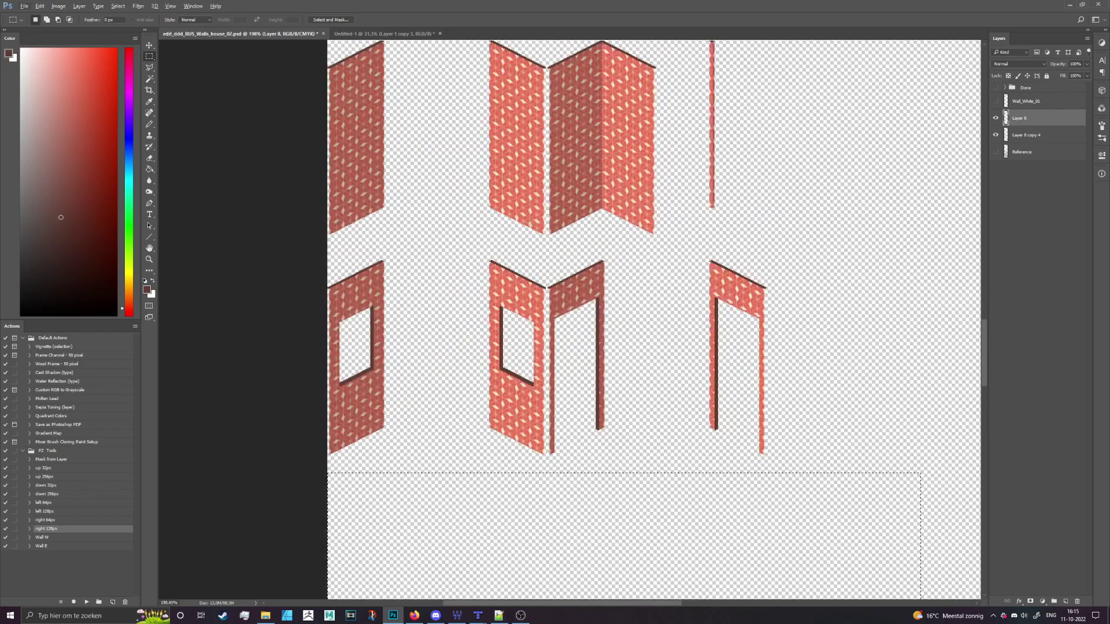
scroll(511, 214, "up", 4)
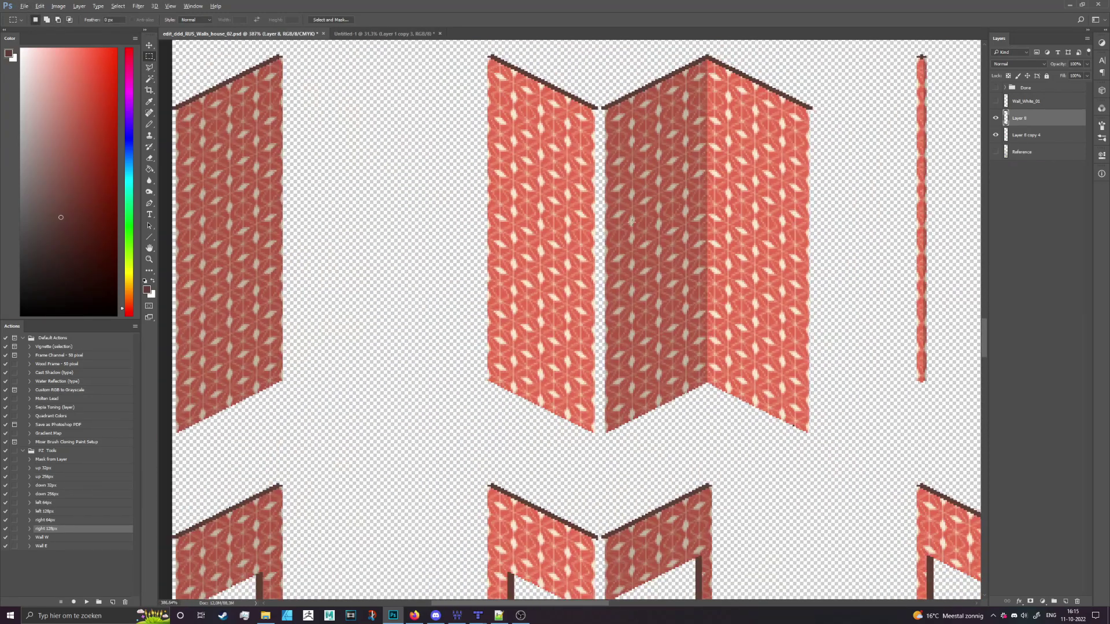
left_click(995, 135)
left_click(996, 135)
Recolour the Layer 8 copy 4 patterned walls to muted tan with Hue +18 and Saturation -35.
left_click(1029, 135)
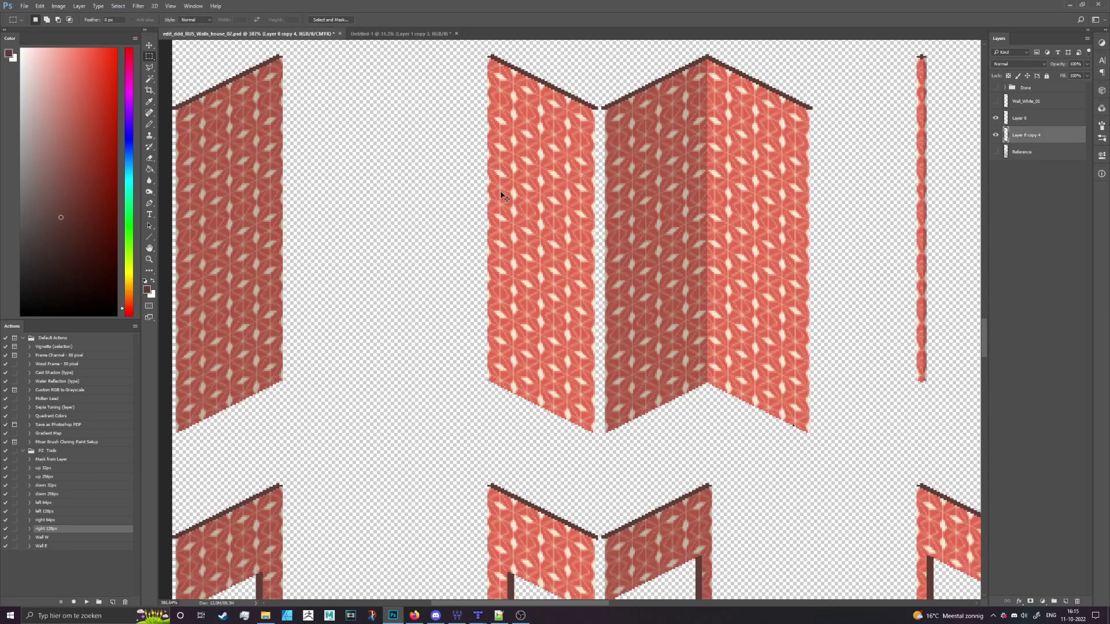
key("ctrl+u")
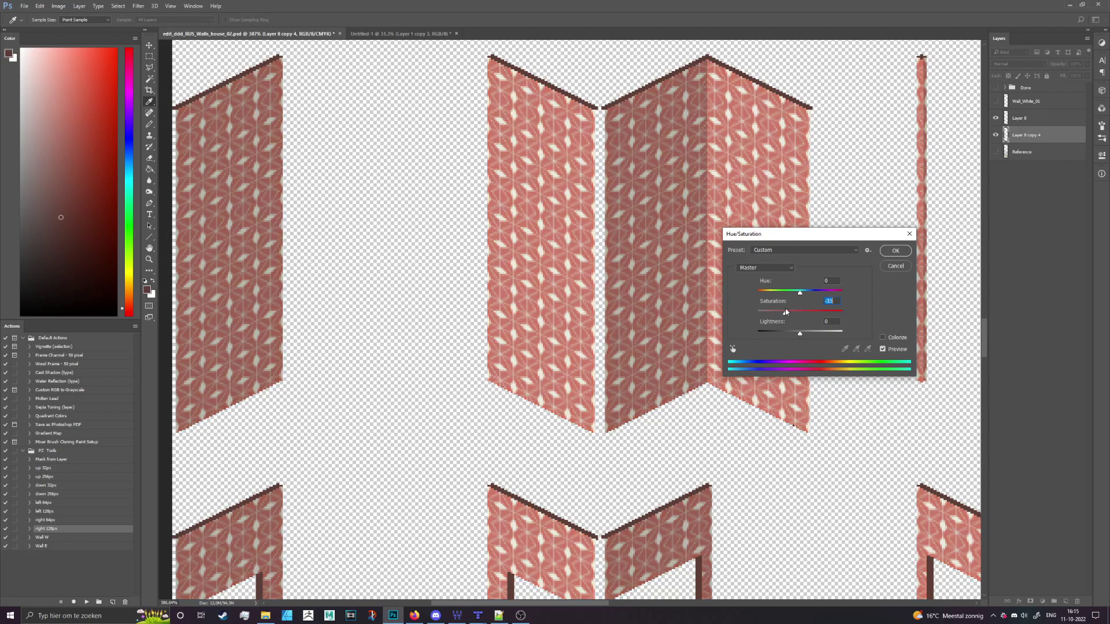
left_click_drag(803, 295, 809, 295)
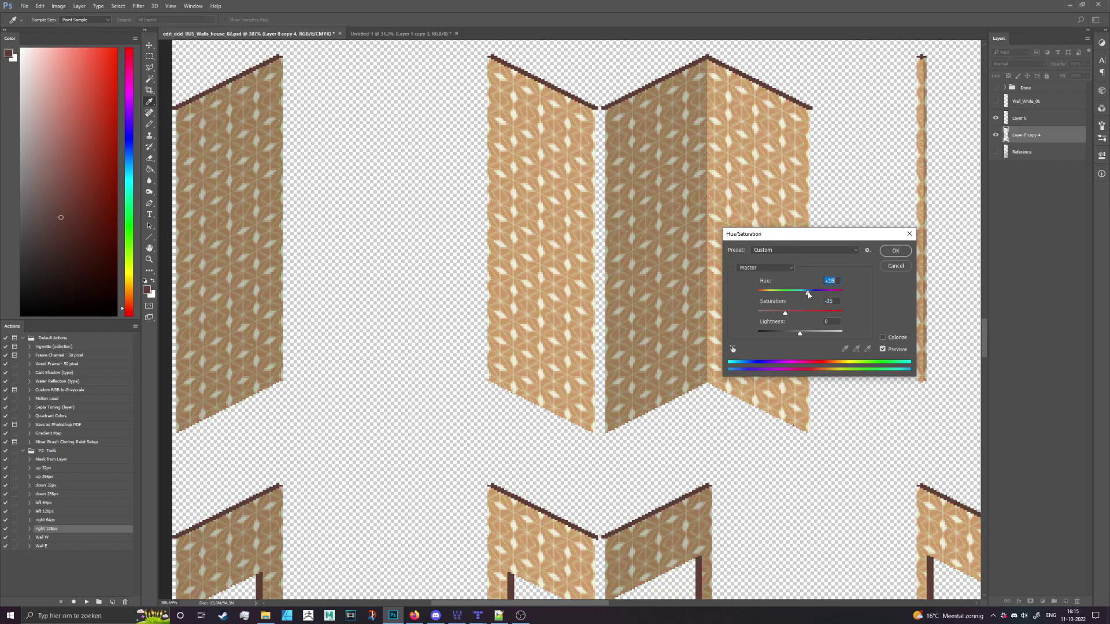
left_click(895, 250)
key("m")
scroll(520, 194, "down", 6)
scroll(523, 193, "up", 1)
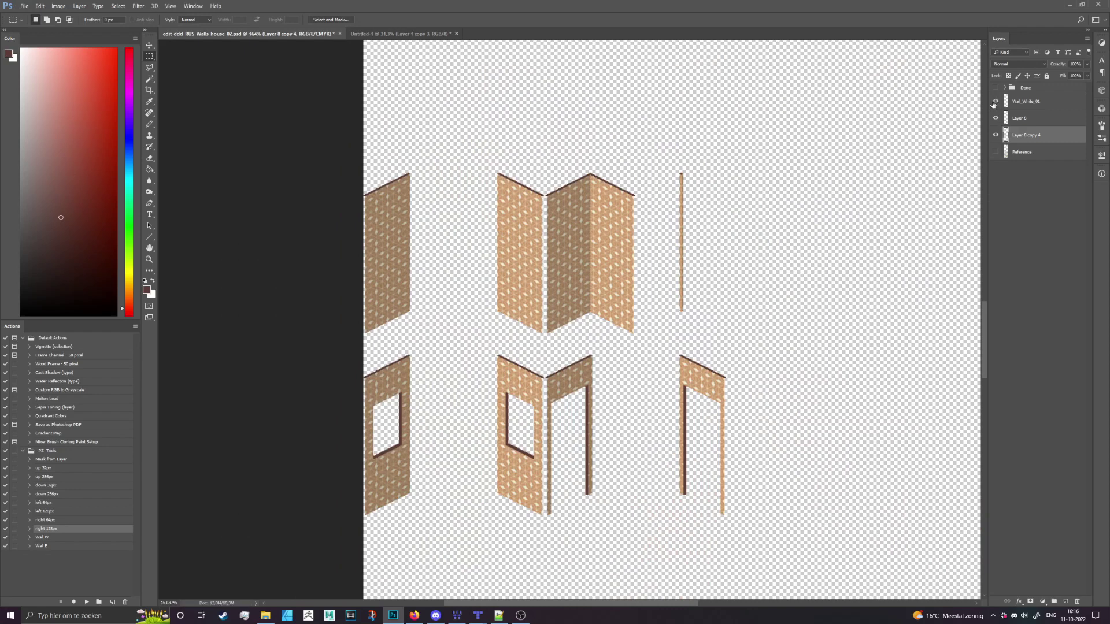
Show the Done wall group and overwrite edit_ddd_RUS_Walls_house_02.png with the updated sheet.
left_click(995, 87)
scroll(820, 178, "down", 5)
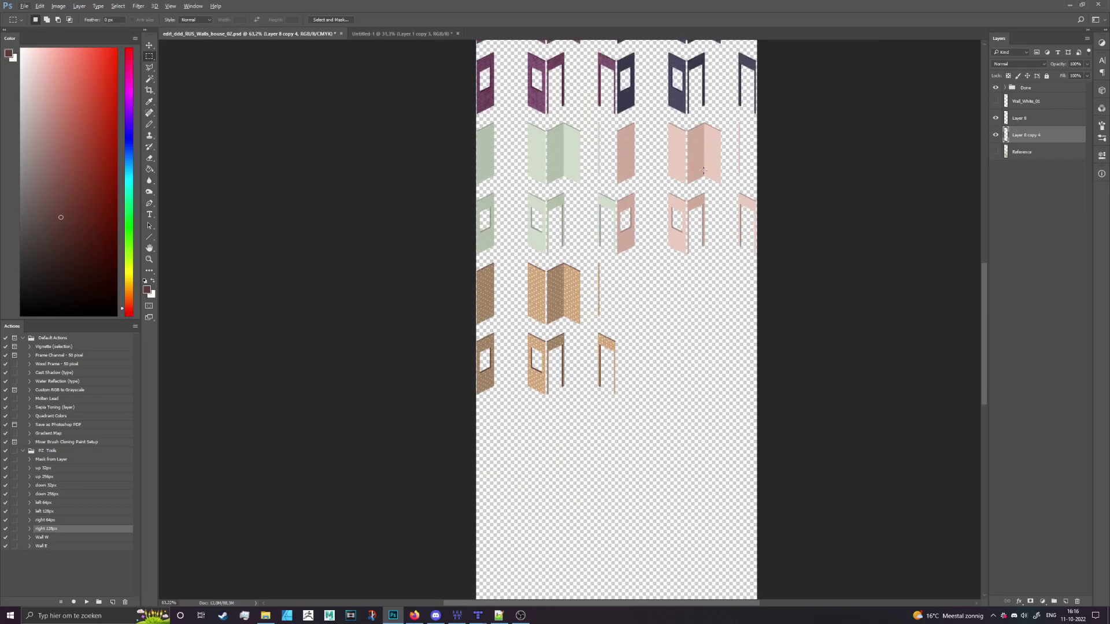
scroll(704, 171, "up", 1)
key("ctrl+shift+s")
left_click(775, 426)
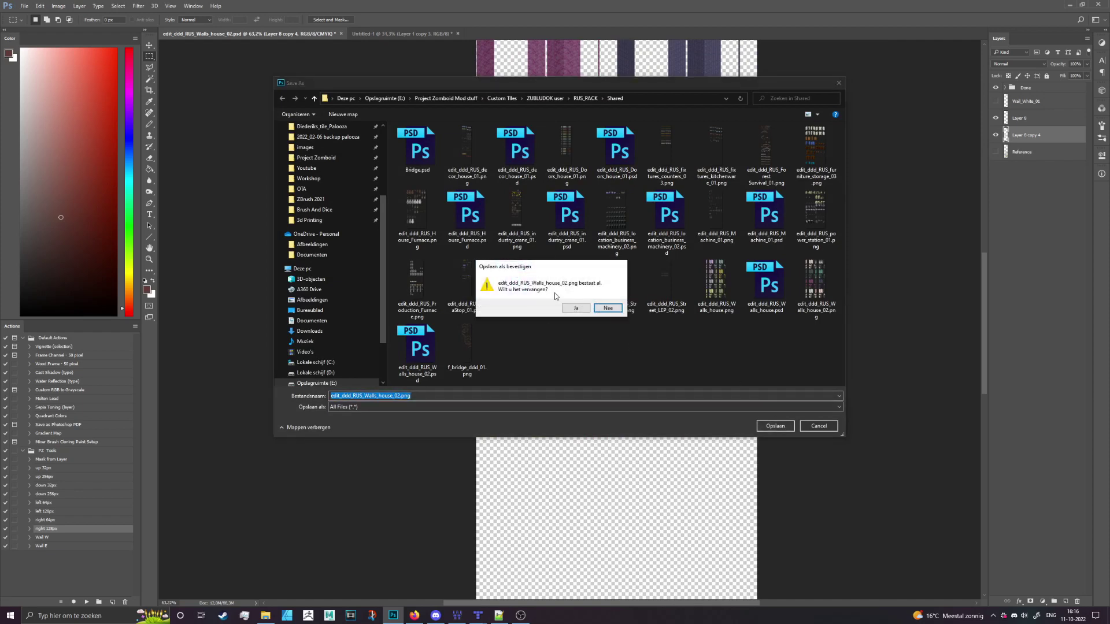
left_click(576, 309)
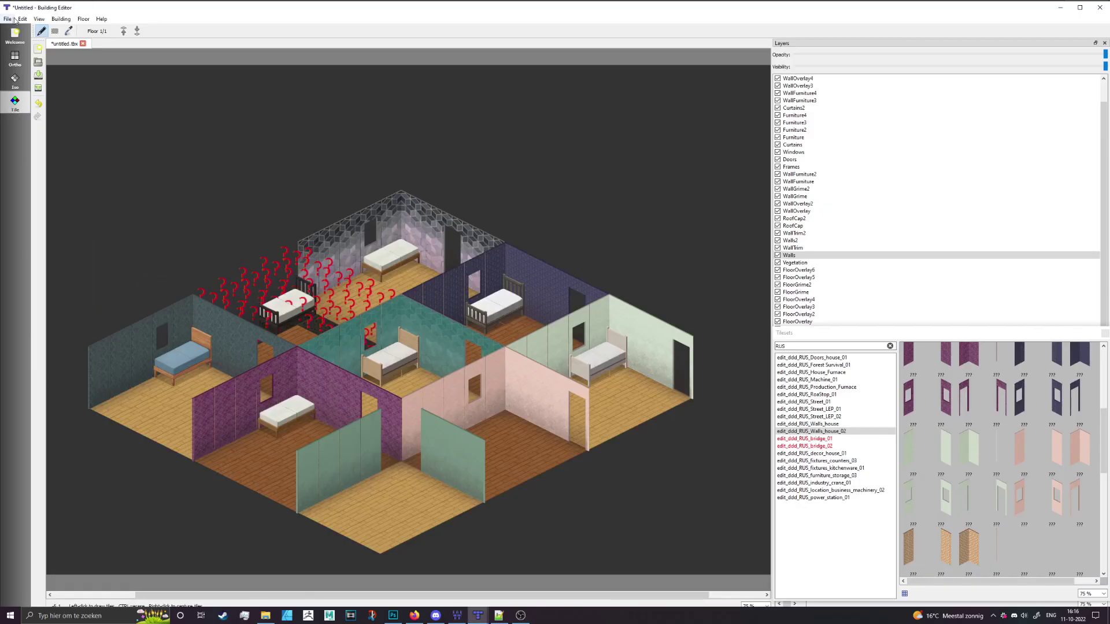
left_click(14, 20)
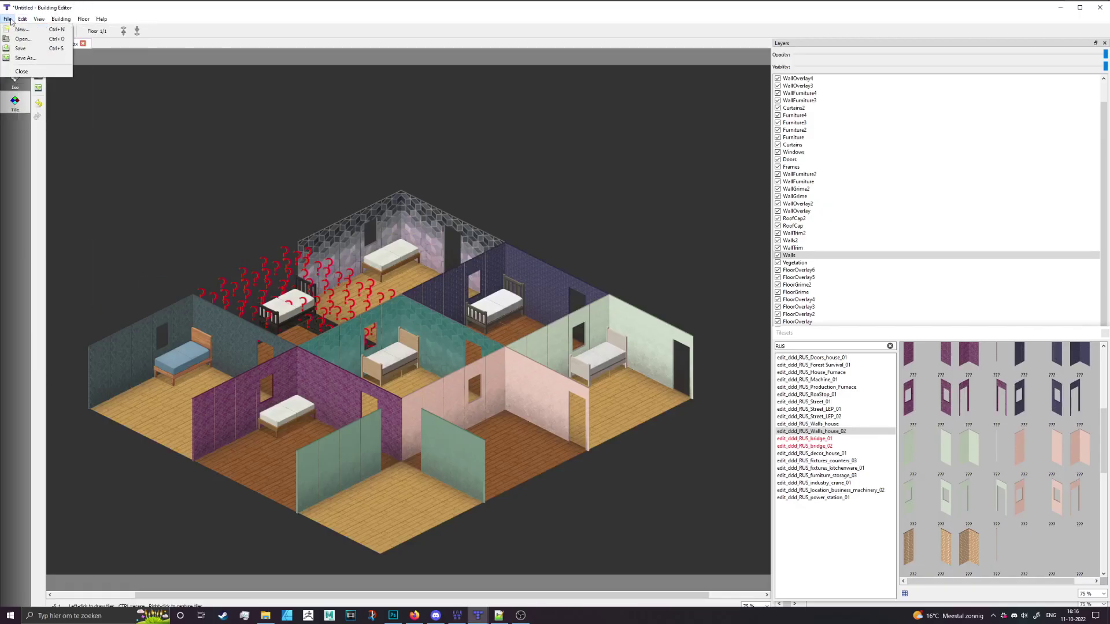
Create a new untitled building and draw one walled, wood-floored room with the Room tool.
left_click(18, 29)
left_click(548, 348)
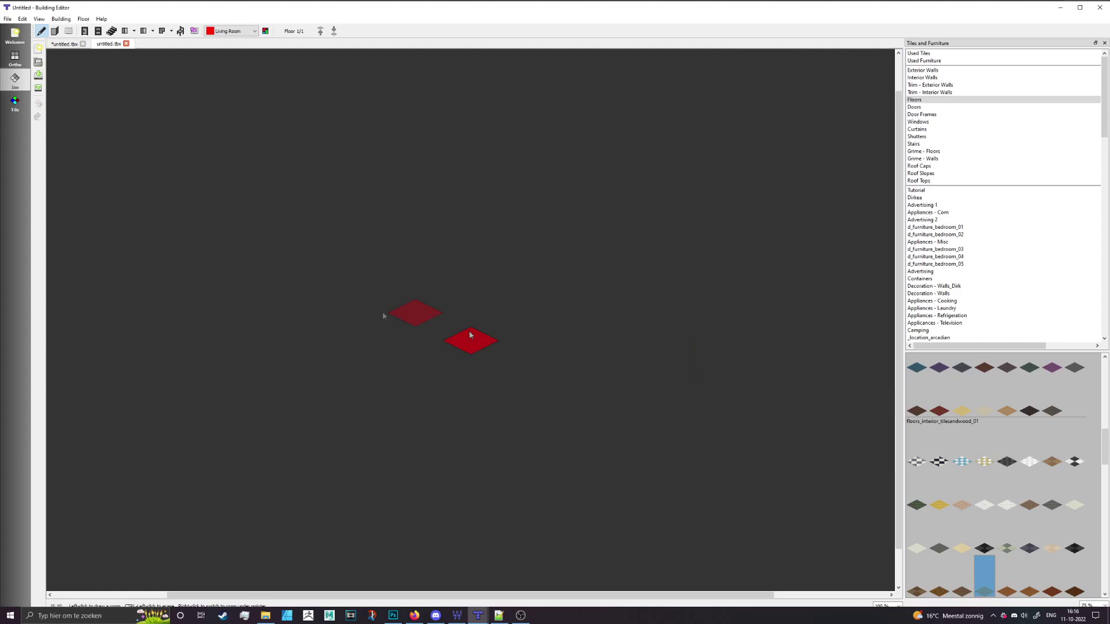
left_click(15, 103)
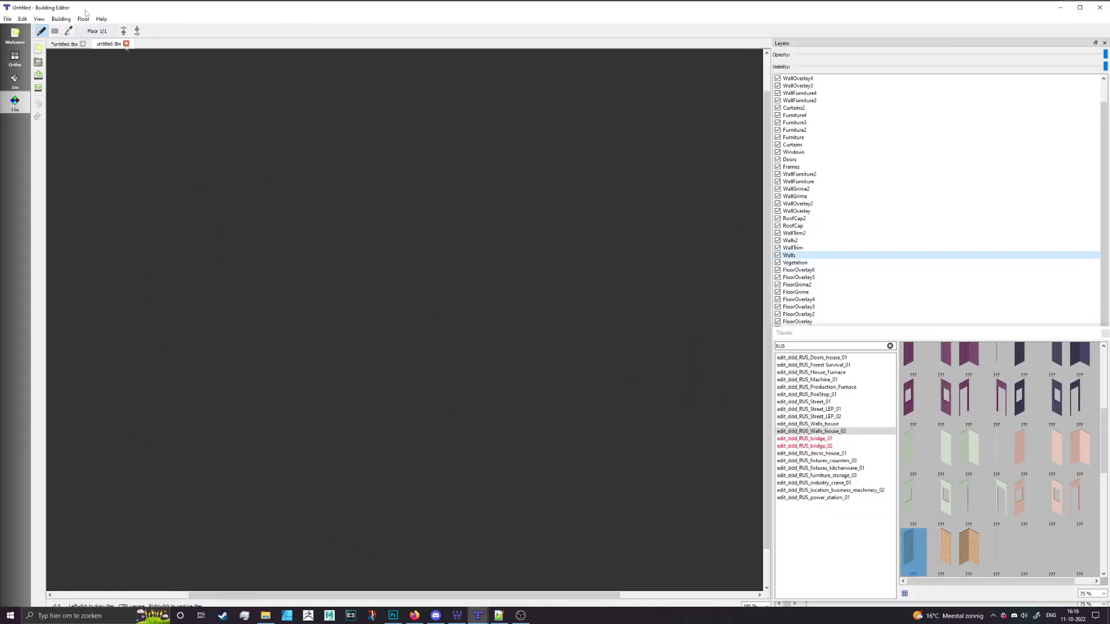
left_click(15, 80)
left_click_drag(415, 250, 413, 532)
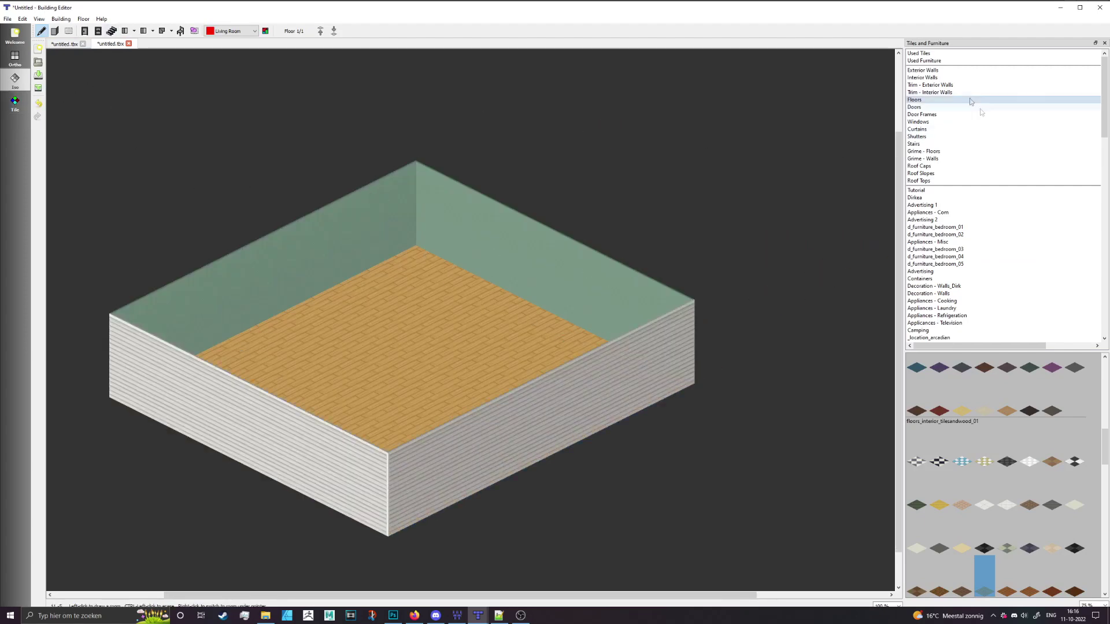
left_click(971, 77)
Add the tan, green and pink edit_ddd_RUS_Walls_house_02 wall tiles to the Interior Walls choices.
double_click(974, 78)
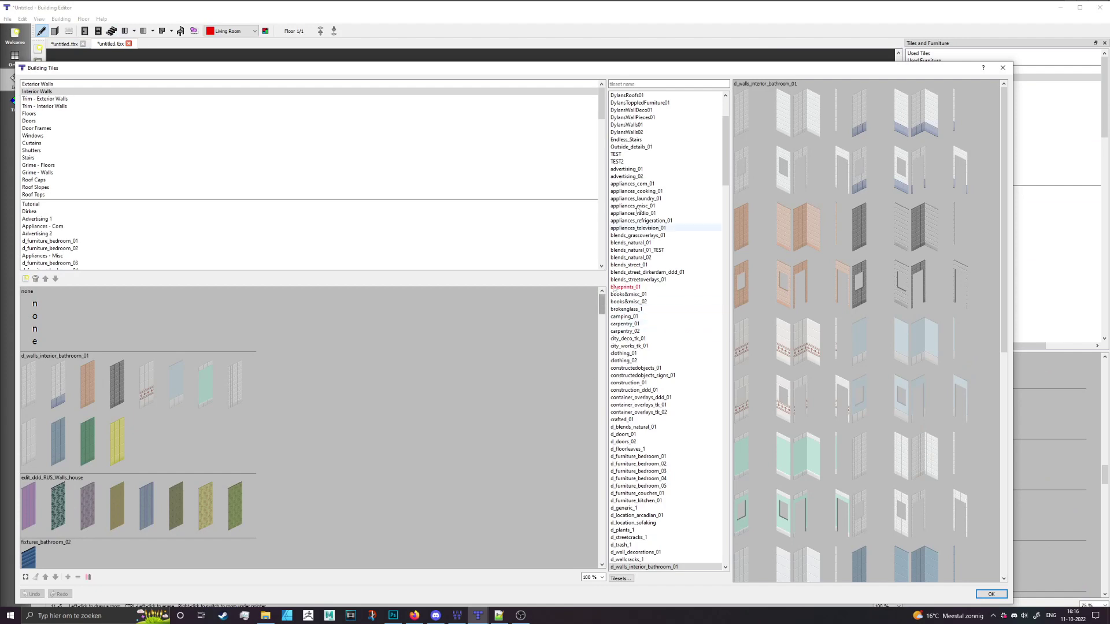
left_click(658, 83)
type("RUS")
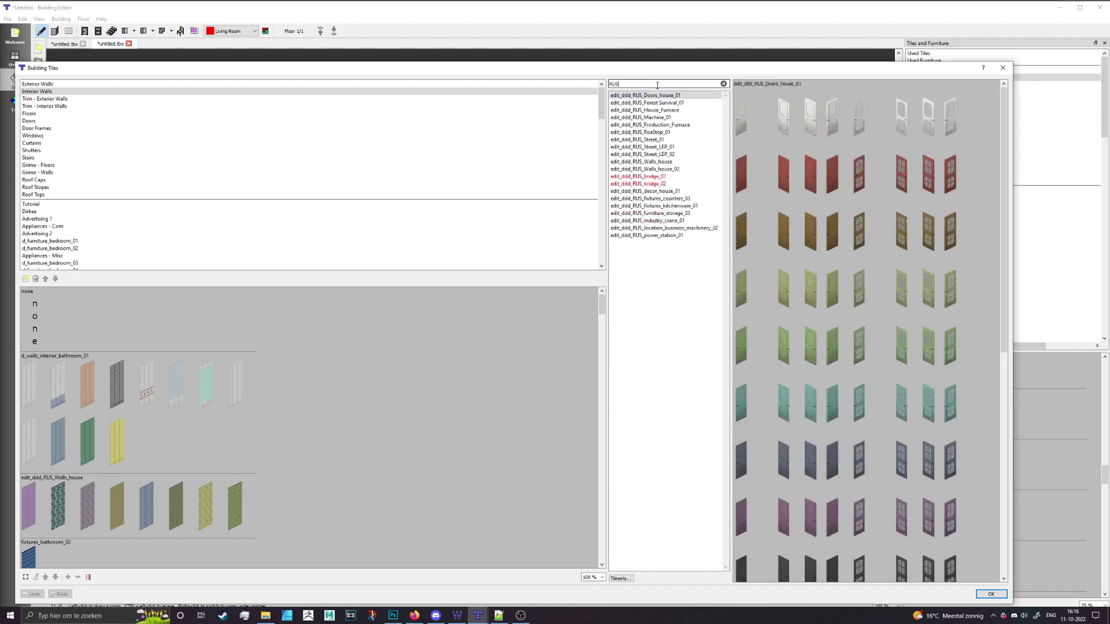
left_click(674, 169)
scroll(759, 381, "down", 5)
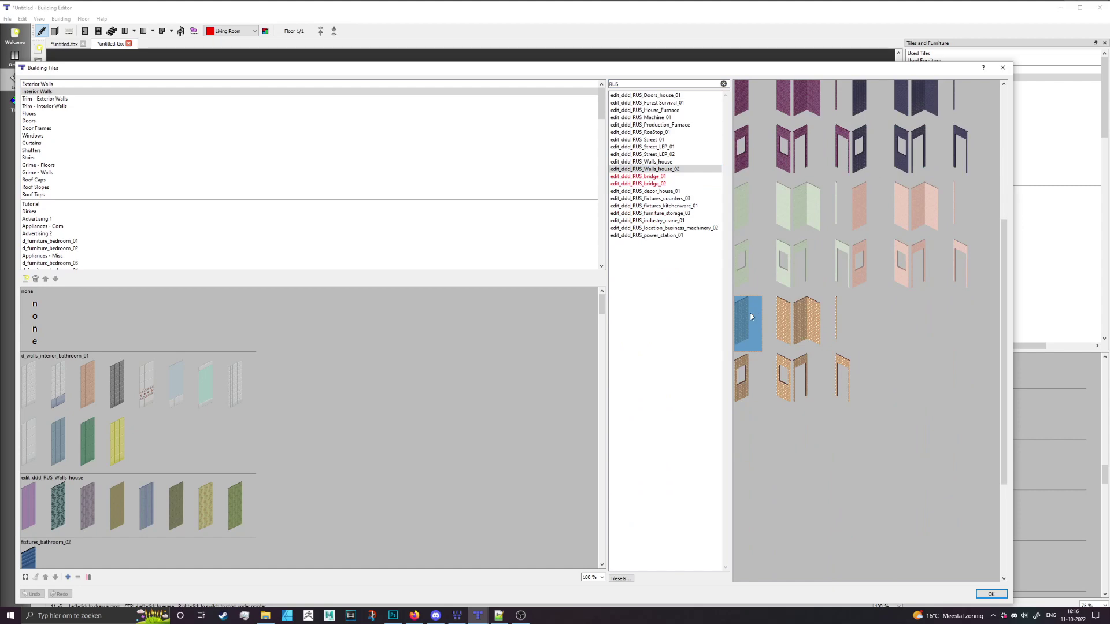
left_click_drag(295, 426, 296, 426)
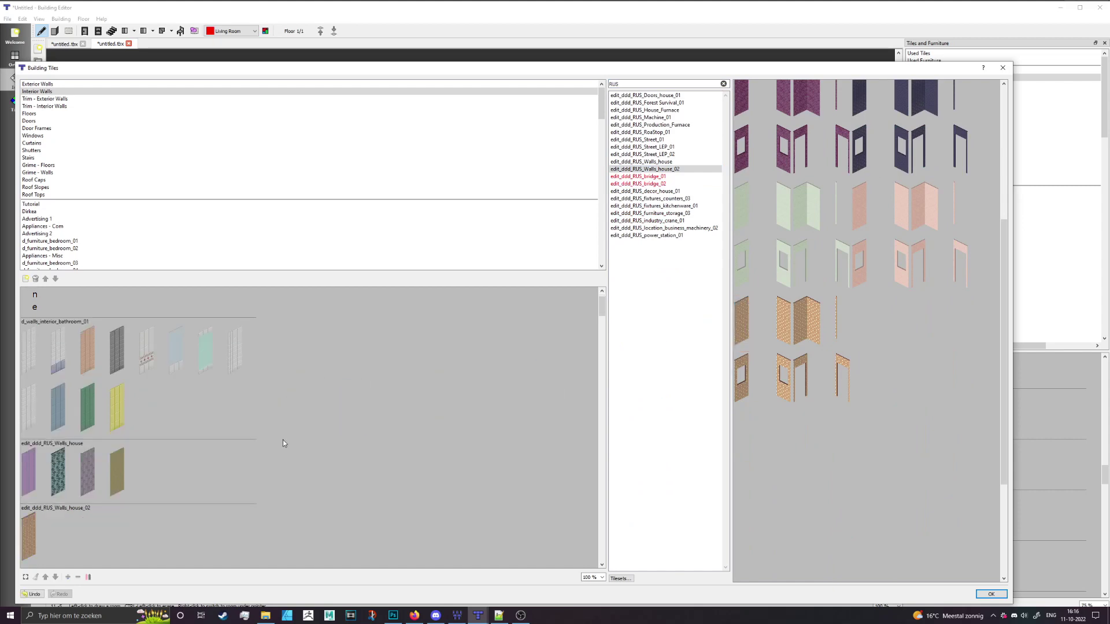
left_click_drag(746, 208, 307, 324)
left_click_drag(860, 208, 498, 428)
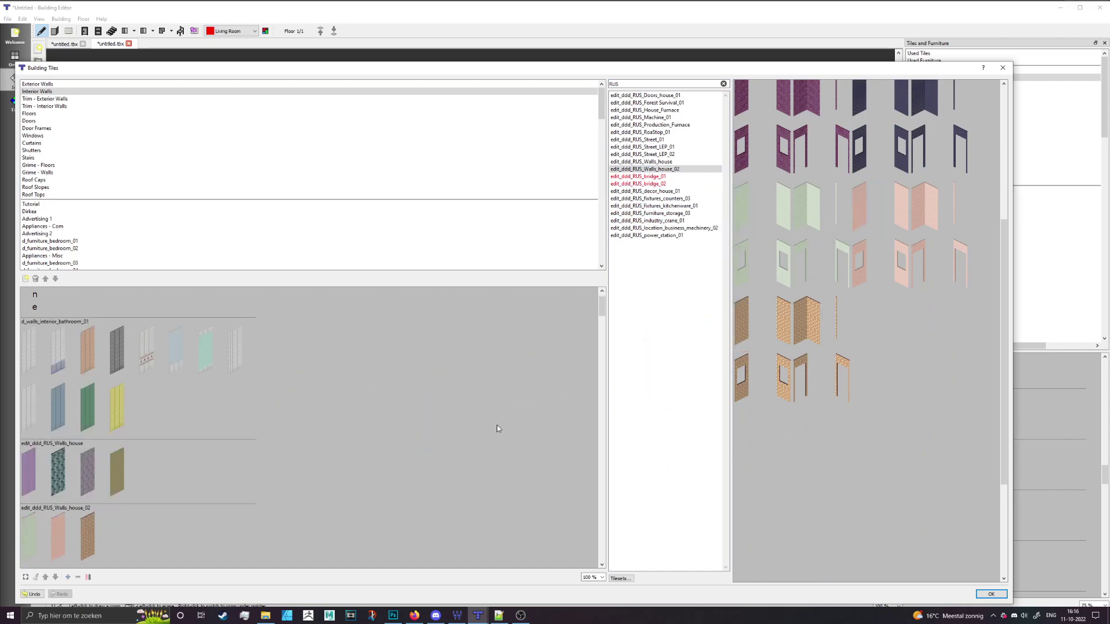
left_click(991, 594)
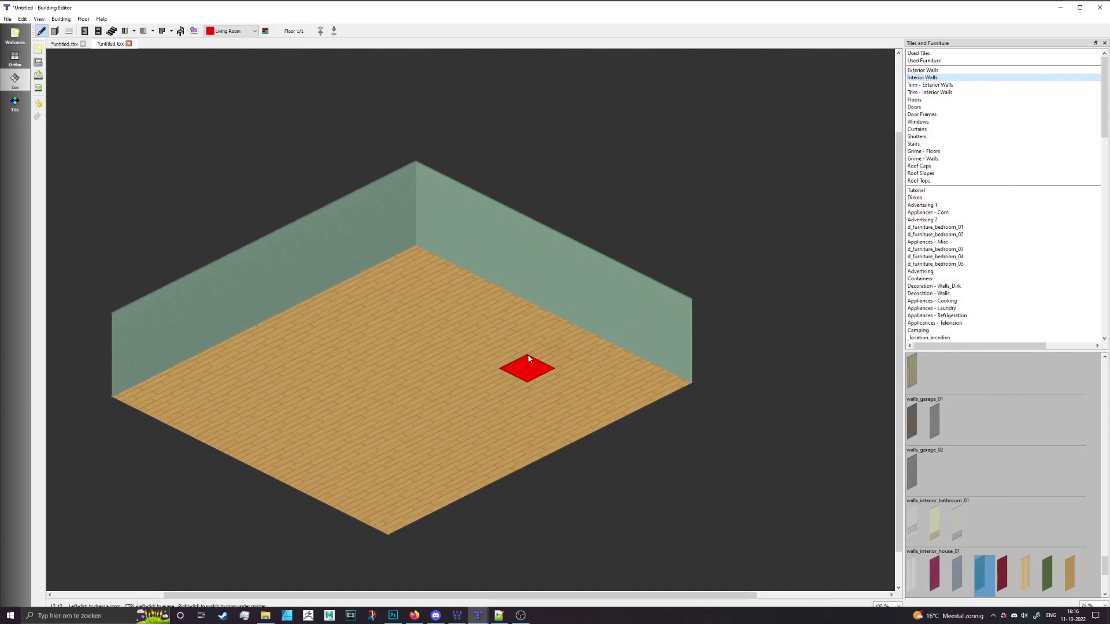
Apply the tan Tea in Tangier tile from edit_ddd_RUS_Walls_house_02 to the room's interior walls.
scroll(1011, 511, "up", 5)
left_click_drag(1106, 541, 1105, 370)
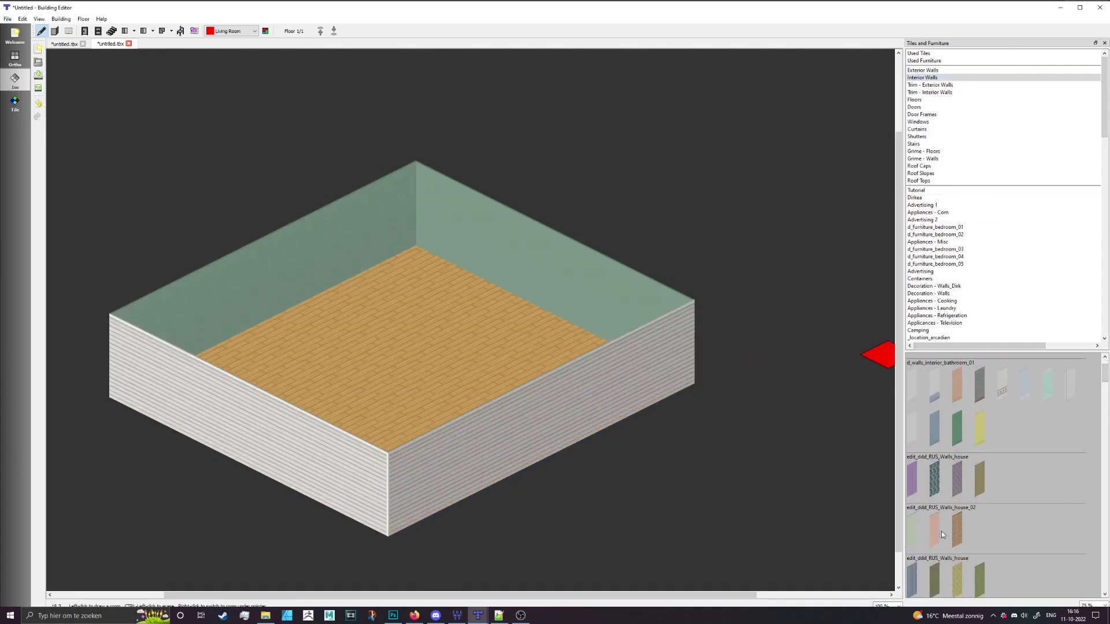
left_click(938, 529)
left_click(957, 529)
scroll(619, 359, "up", 4)
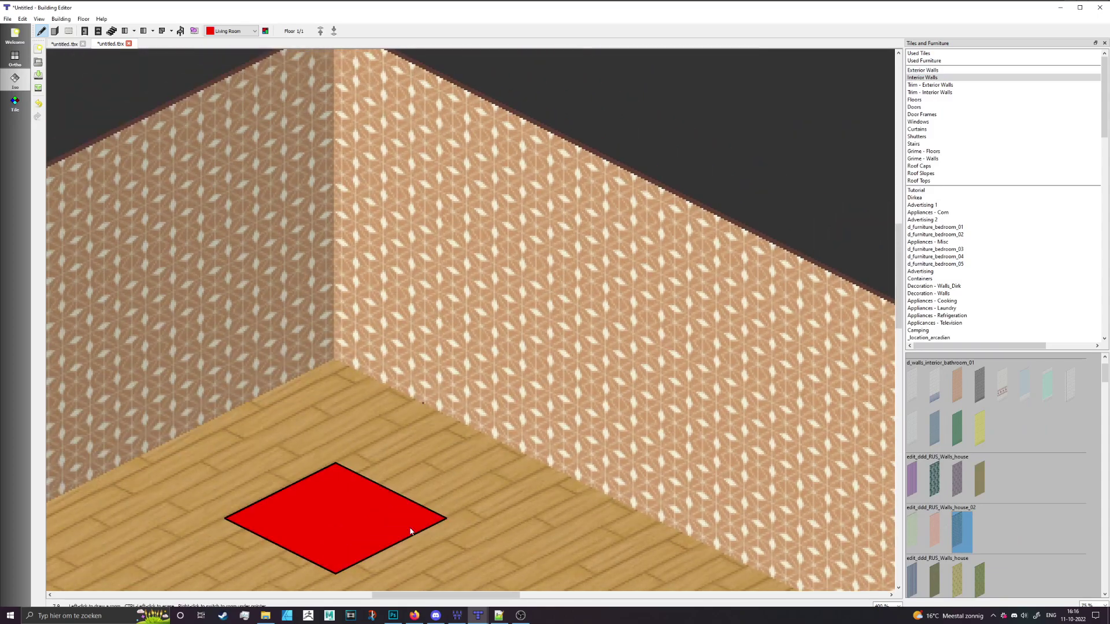
scroll(410, 532, "down", 4)
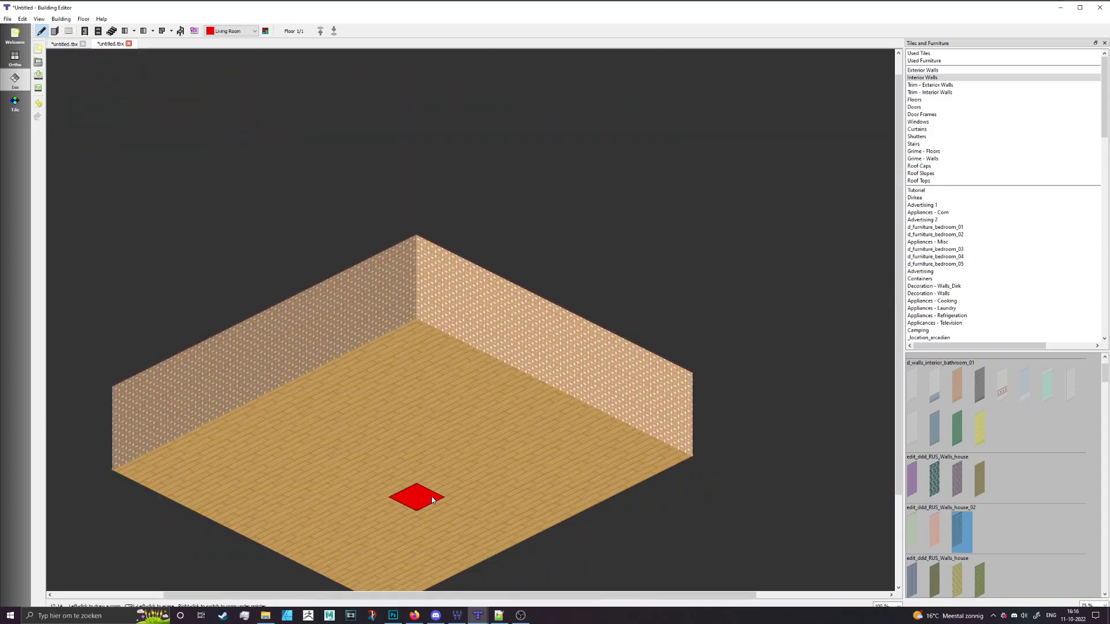
scroll(433, 500, "up", 2)
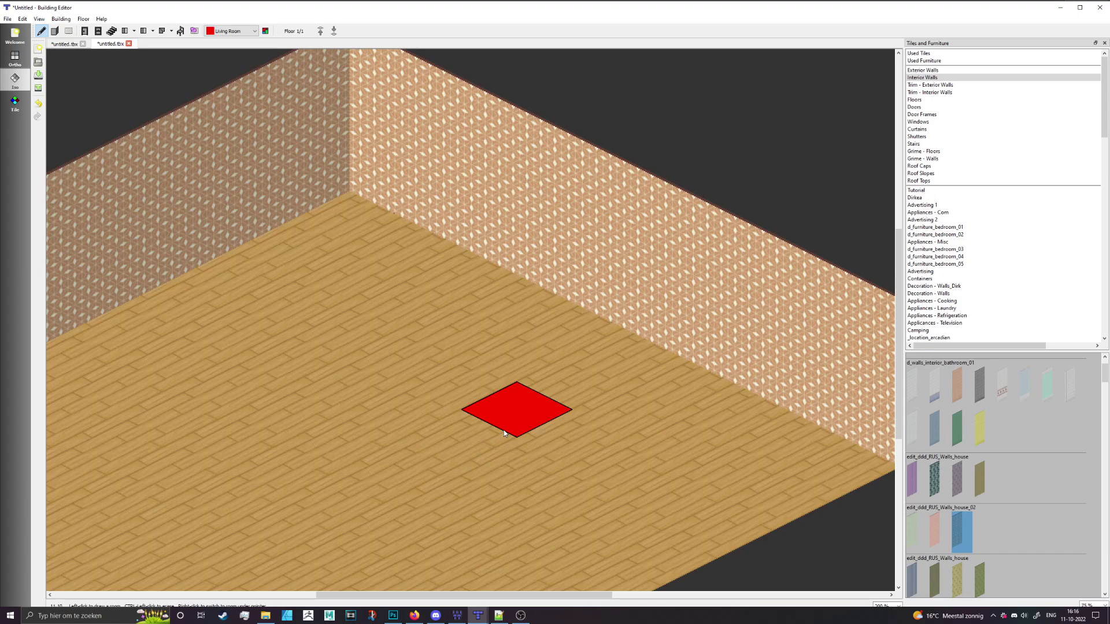
scroll(504, 432, "down", 2)
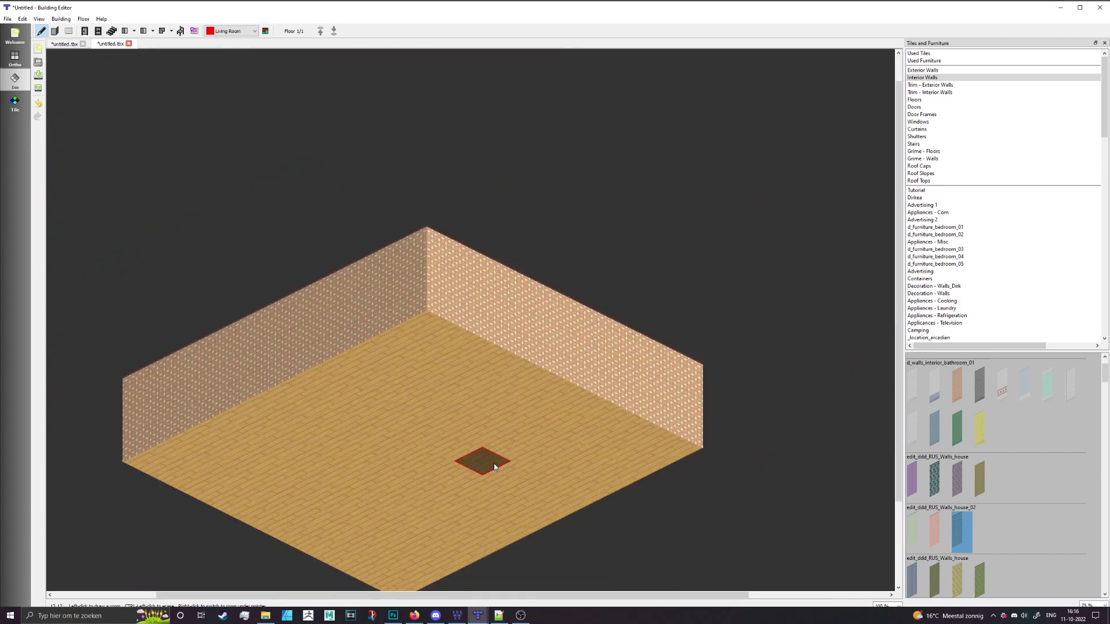
scroll(493, 463, "down", 1)
scroll(493, 463, "up", 3)
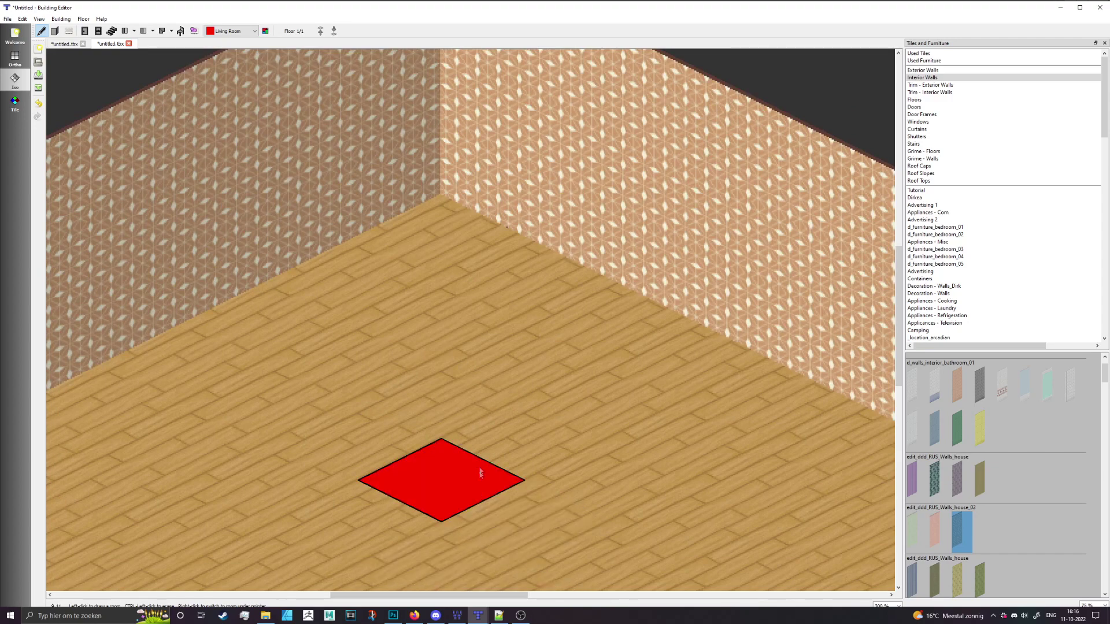
Place a doorway in the room's right back wall with the Door tool.
left_click(84, 31)
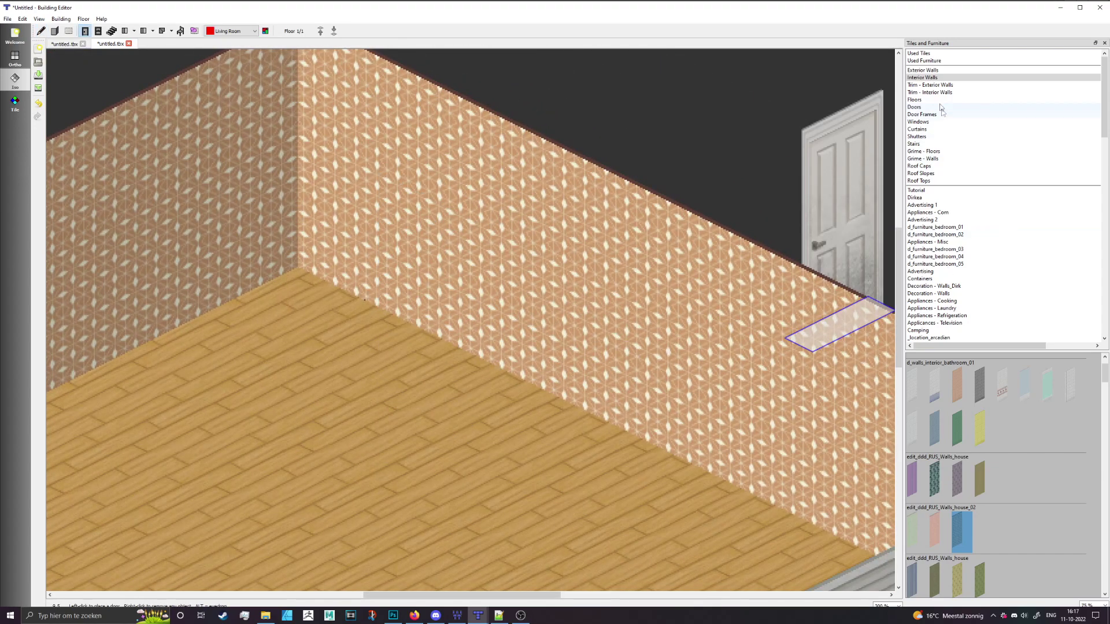
left_click(940, 107)
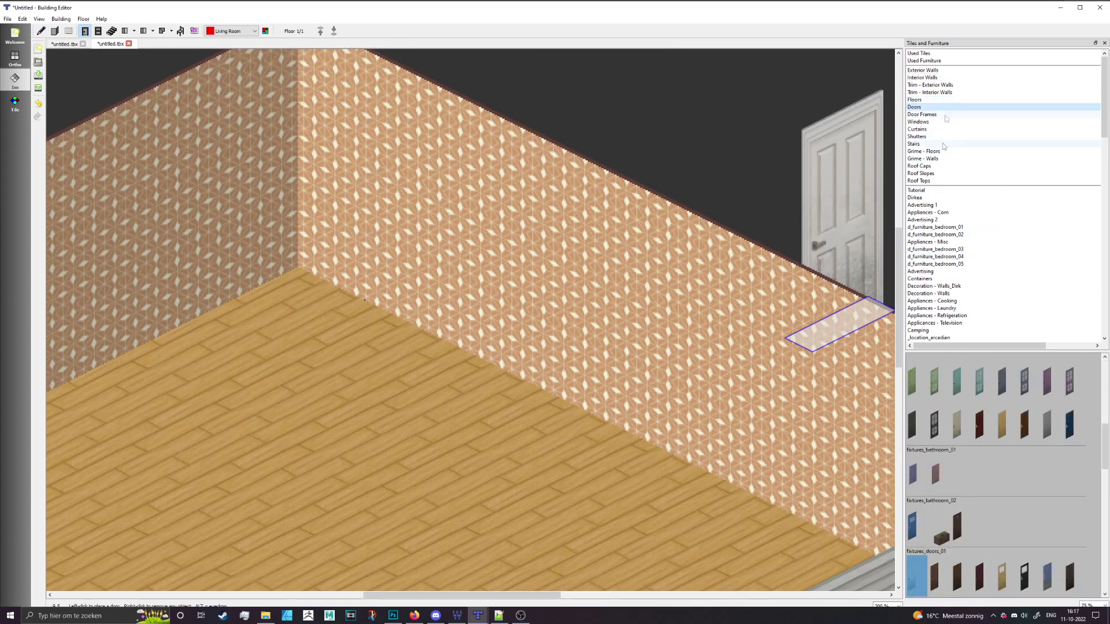
left_click(582, 407)
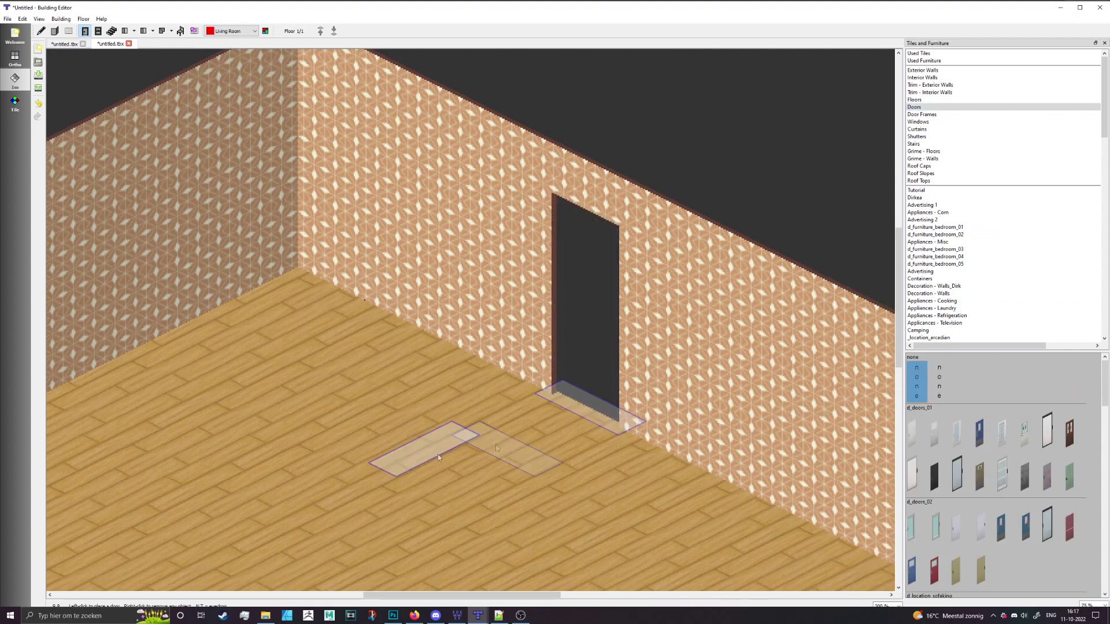
scroll(365, 460, "left", 3)
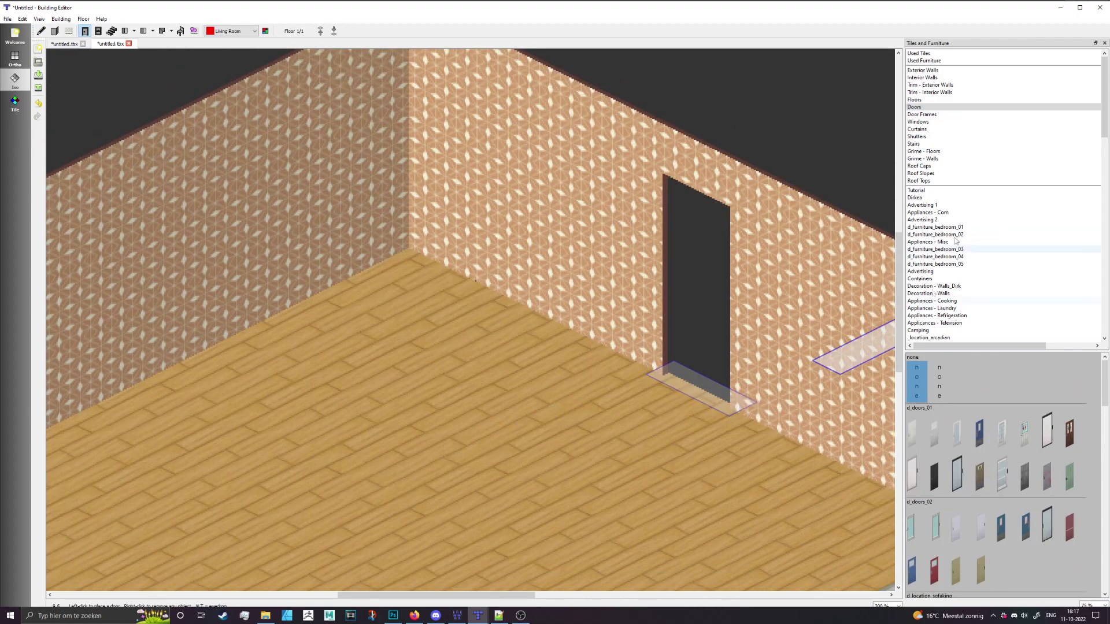
Undo a stray left-wall door and put a window in the left wall instead.
left_click(922, 115)
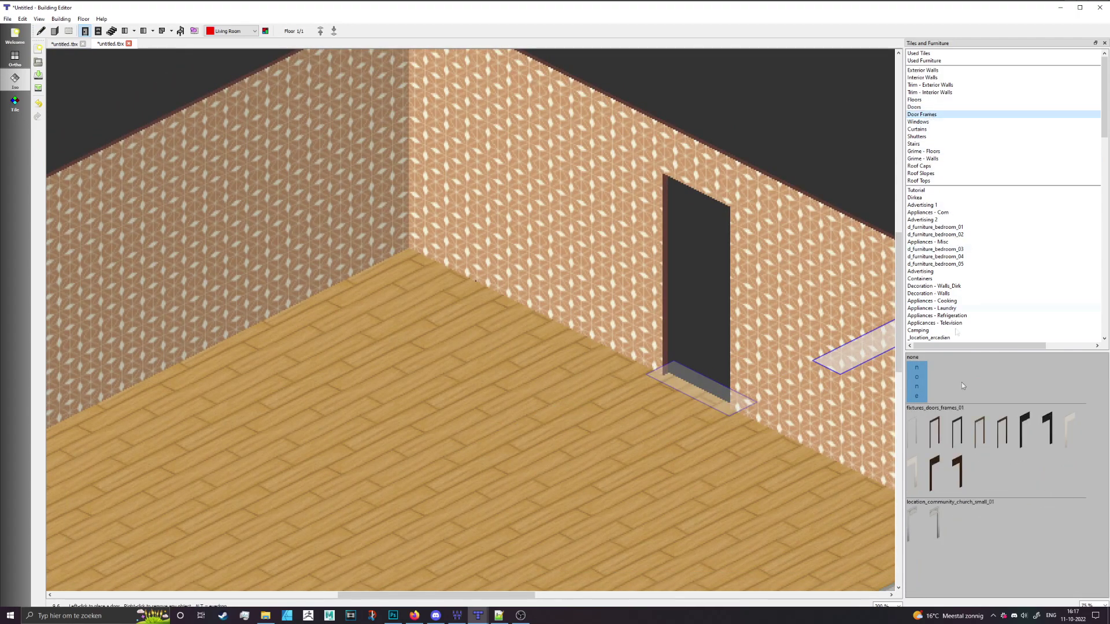
left_click(940, 122)
left_click(919, 400)
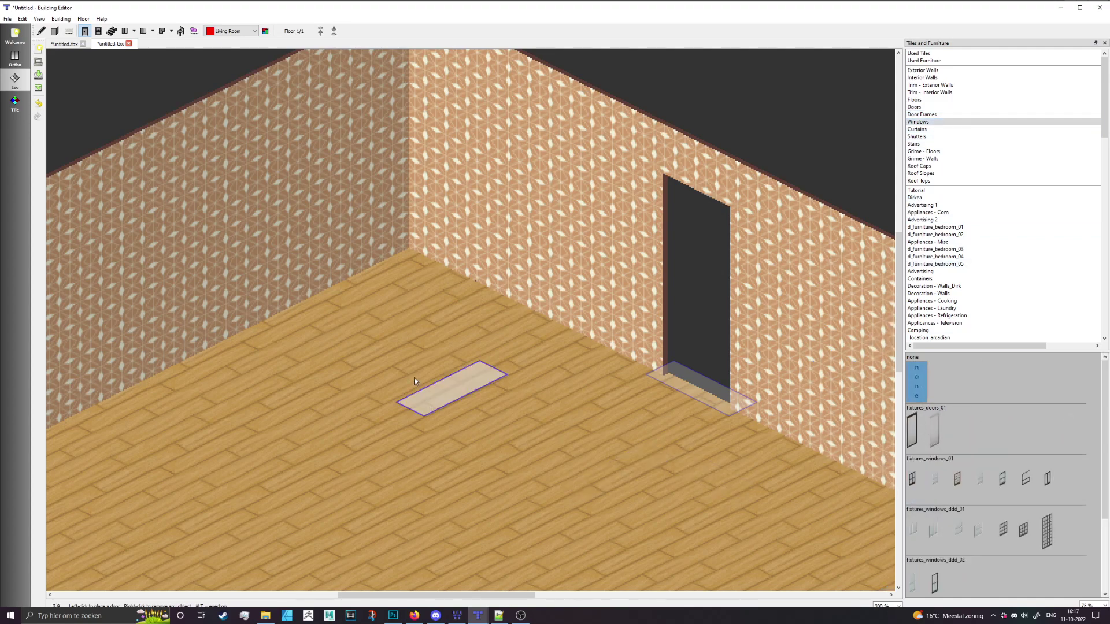
left_click(291, 316)
key("ctrl+z")
left_click(98, 31)
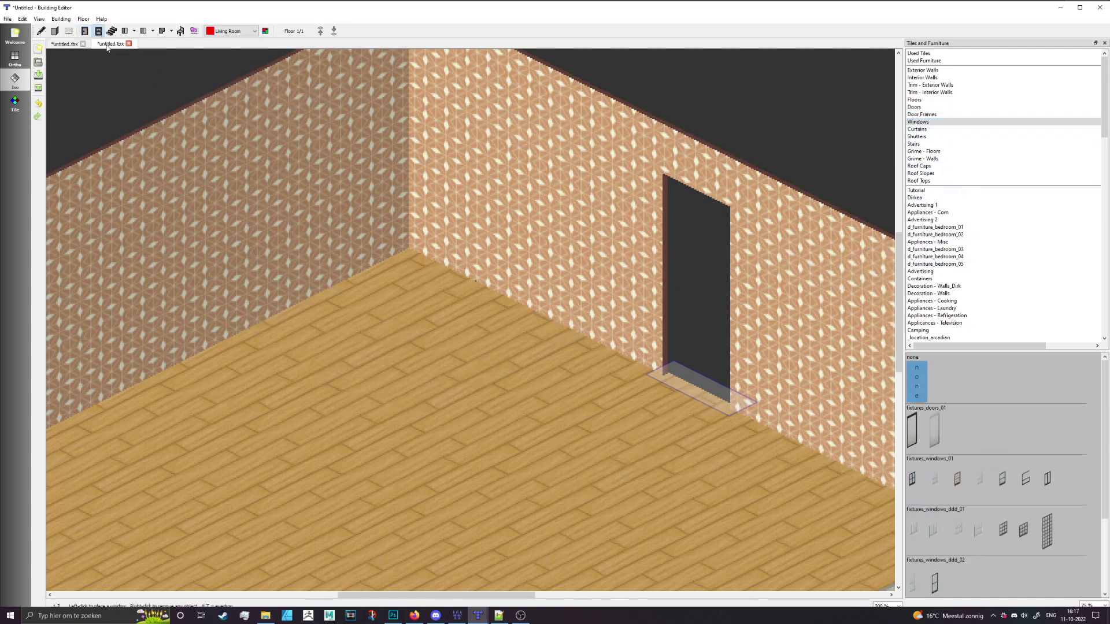
left_click(270, 307)
scroll(449, 461, "down", 4)
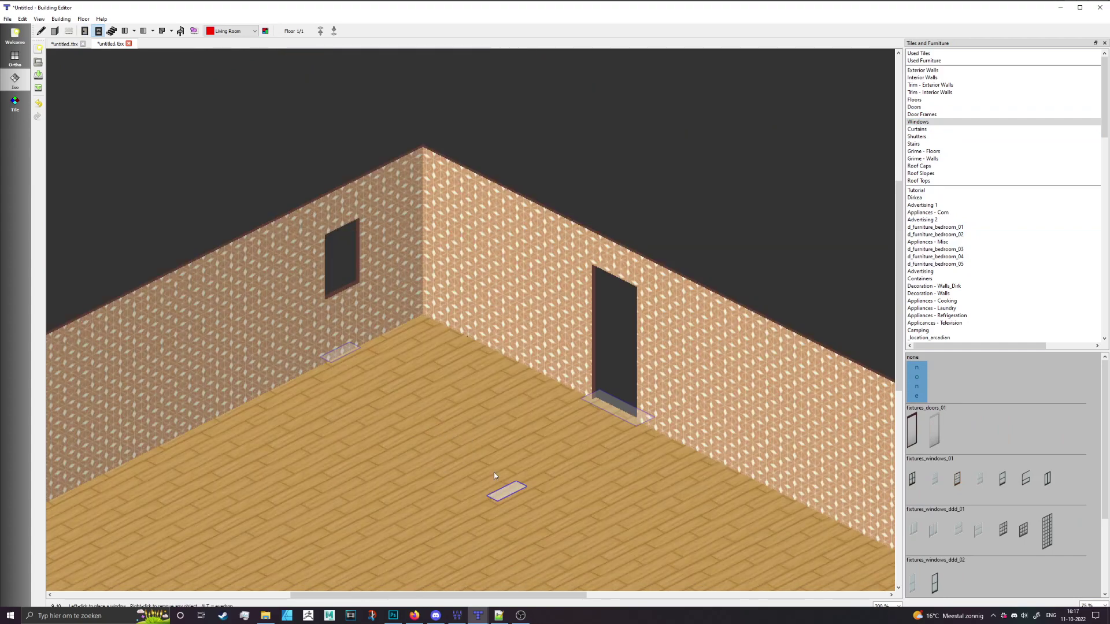